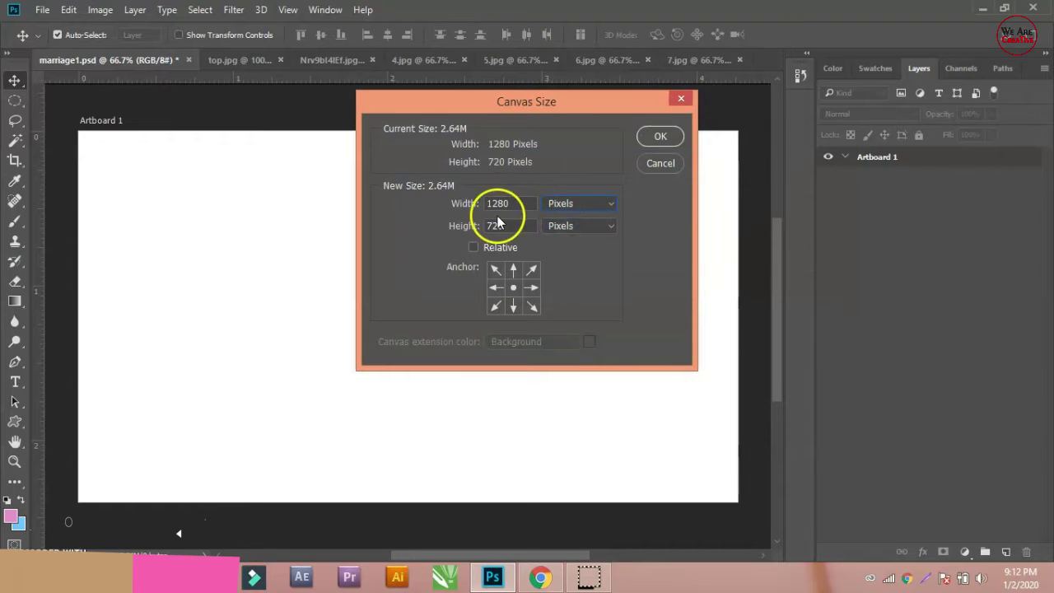
Step: Copy the whole top.jpg image into marriage1.psd and align it with the artboard's upper-left corner
{"action": "left_click", "coordinate": [681, 100]}
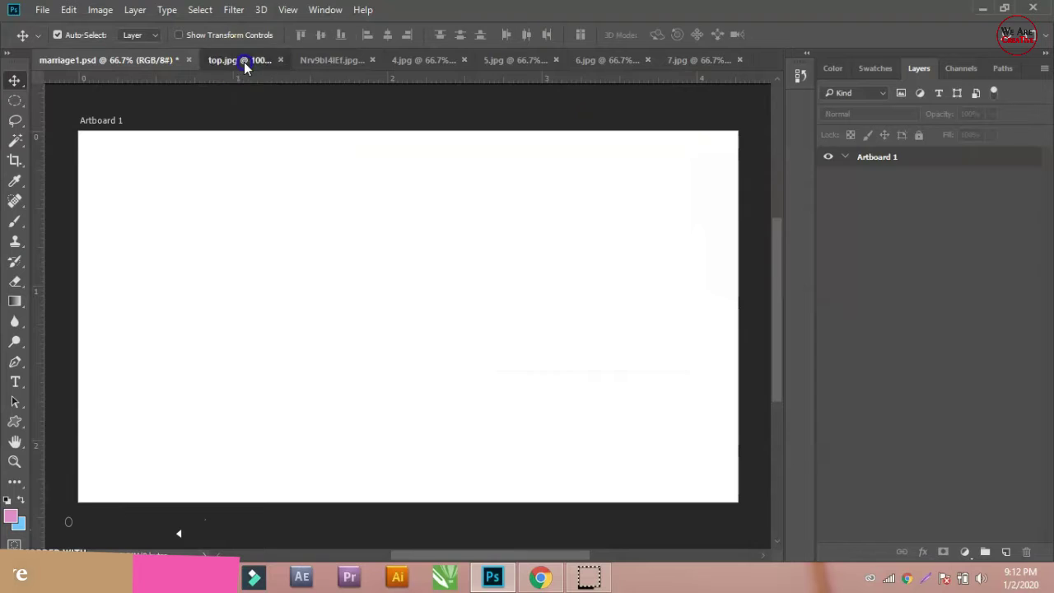
{"action": "left_click", "coordinate": [244, 62]}
{"action": "key", "text": "ctrl+a"}
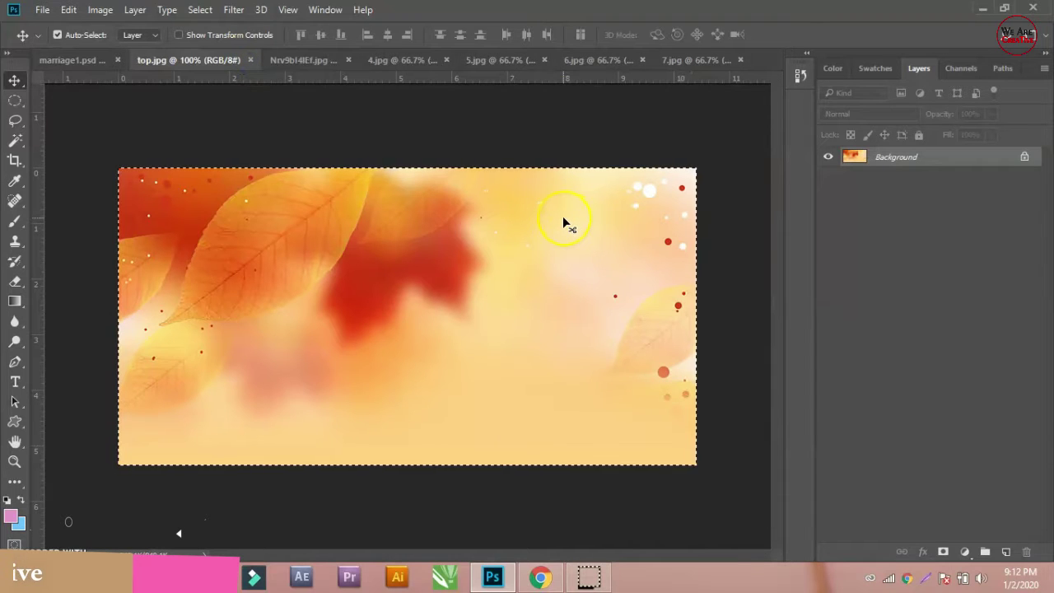
{"action": "left_click", "coordinate": [78, 60]}
{"action": "key", "text": "ctrl+v"}
{"action": "left_click_drag", "start_coordinate": [519, 262], "coordinate": [373, 177]}
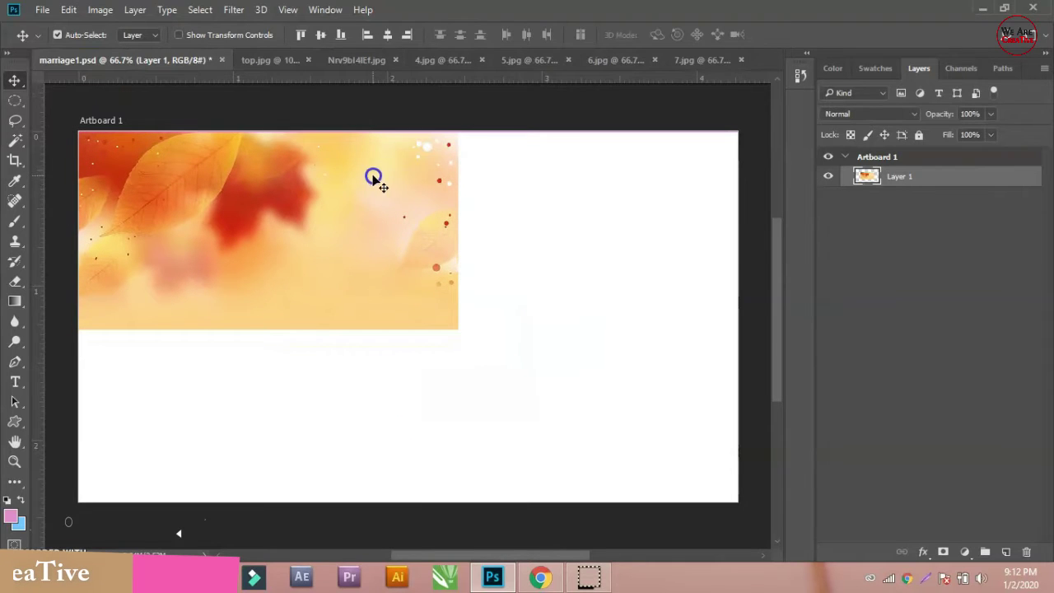
Step: Scale the pasted leaf image up until it covers the whole artboard
{"action": "key", "text": "ctrl+t"}
{"action": "left_click_drag", "start_coordinate": [461, 330], "coordinate": [753, 514]}
{"action": "left_click_drag", "start_coordinate": [413, 131], "coordinate": [413, 126]}
{"action": "key", "text": "Return"}
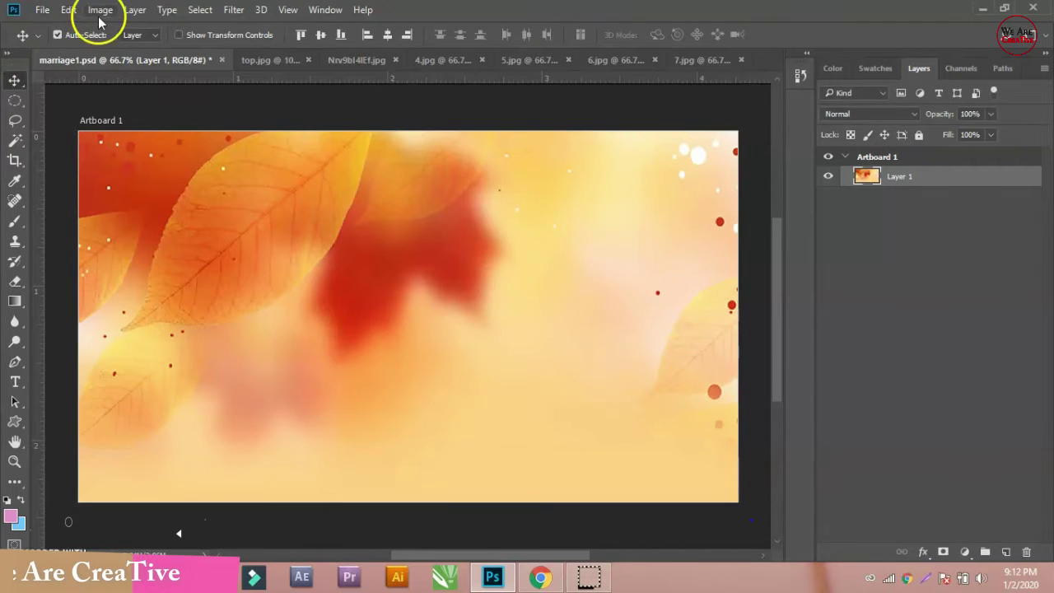
Step: Apply a Gaussian Blur with a radius of 66.8 pixels to the leaf background layer
{"action": "left_click", "coordinate": [237, 10]}
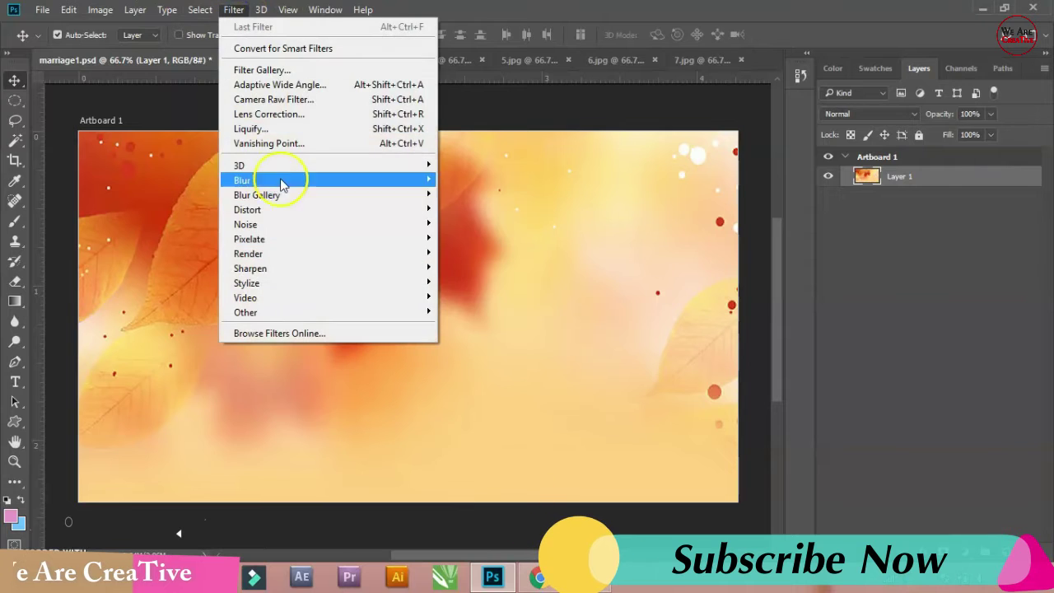
{"action": "mouse_move", "coordinate": [276, 180]}
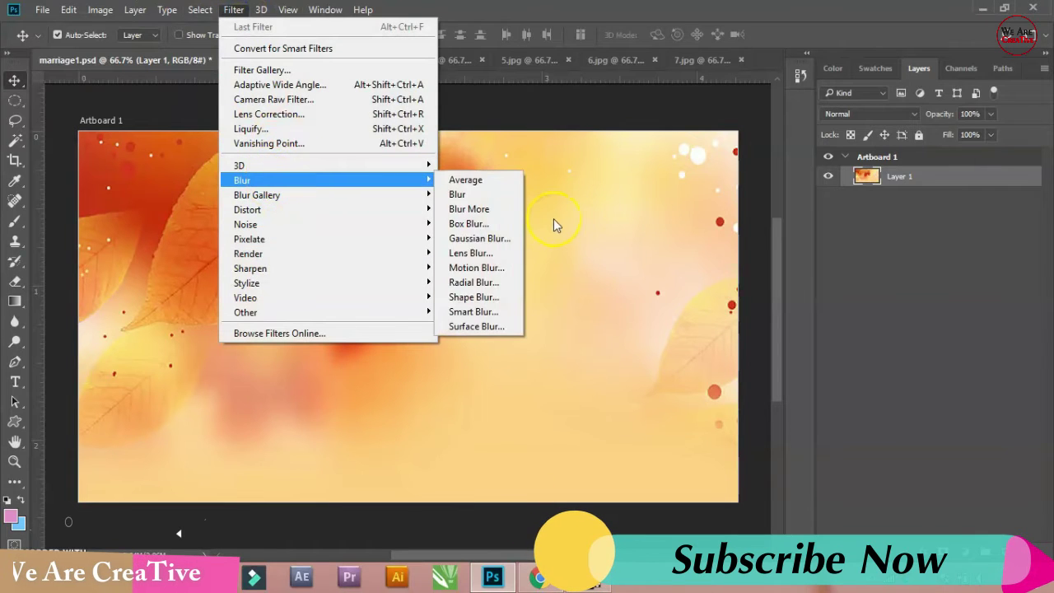
{"action": "left_click", "coordinate": [480, 239]}
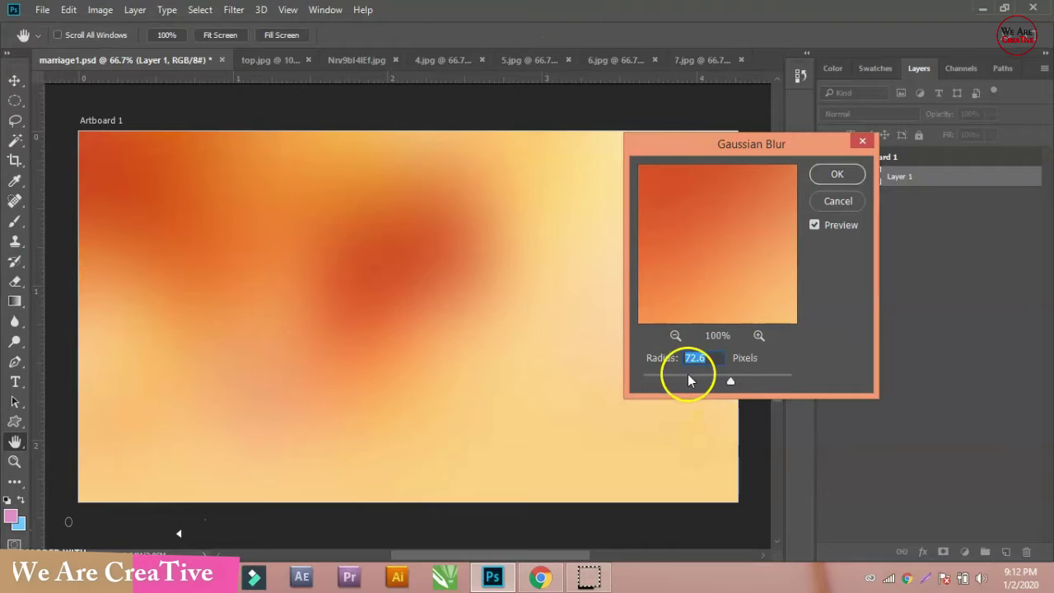
{"action": "left_click_drag", "start_coordinate": [734, 378], "coordinate": [736, 378]}
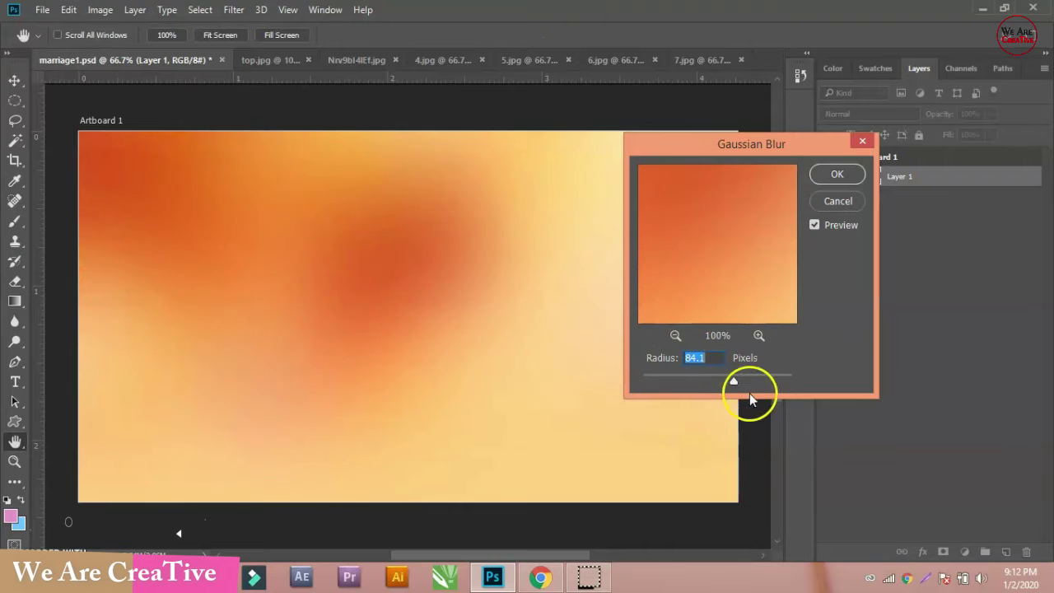
{"action": "left_click", "coordinate": [728, 378]}
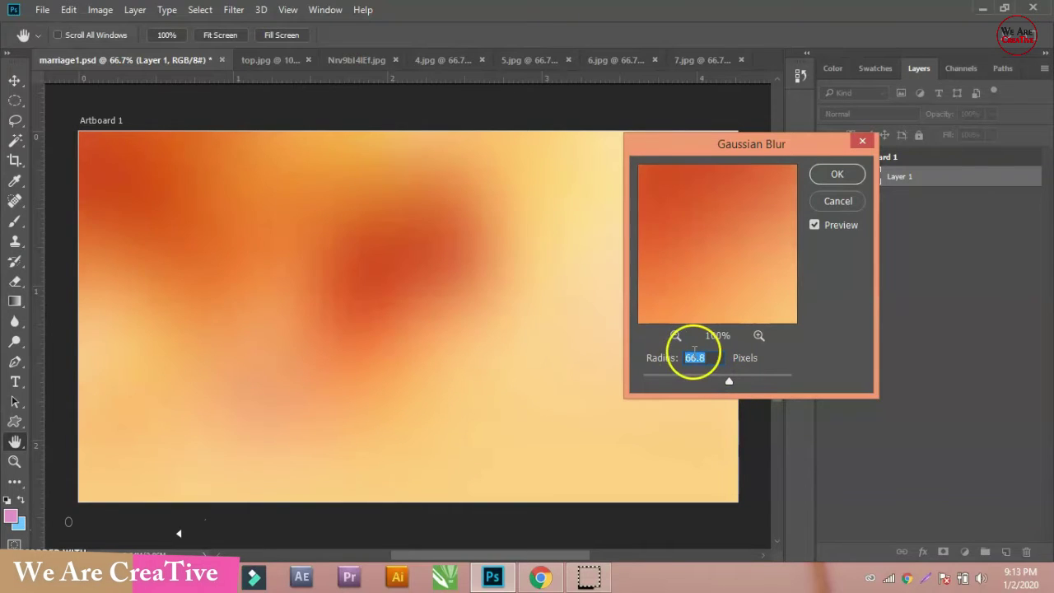
{"action": "left_click", "coordinate": [832, 174]}
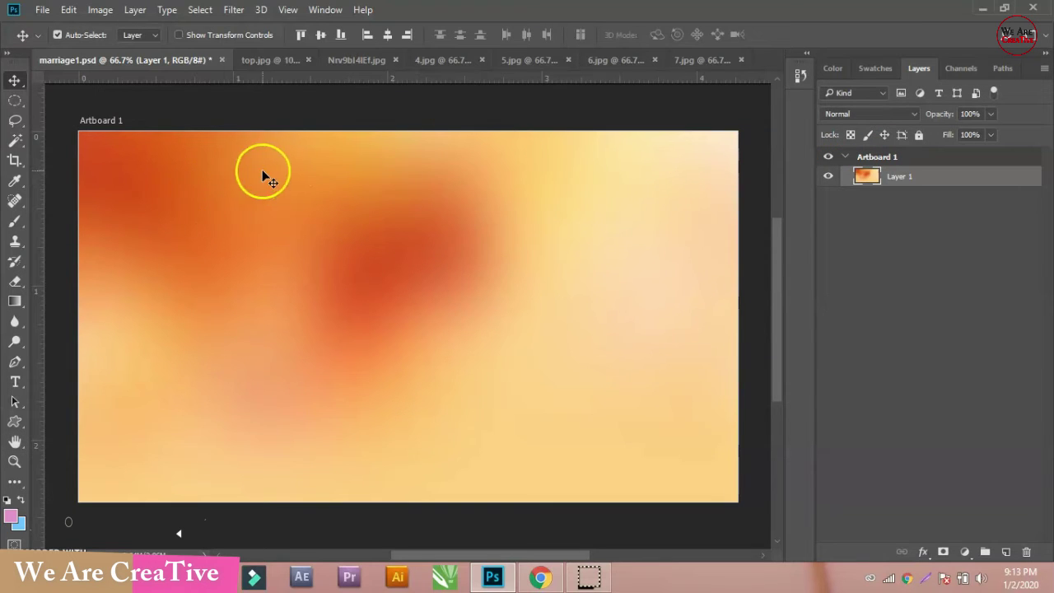
Step: Clear the selection in top.jpg, review the bride photos 4.jpg to 7.jpg, and return to marriage1.psd
{"action": "left_click", "coordinate": [270, 61]}
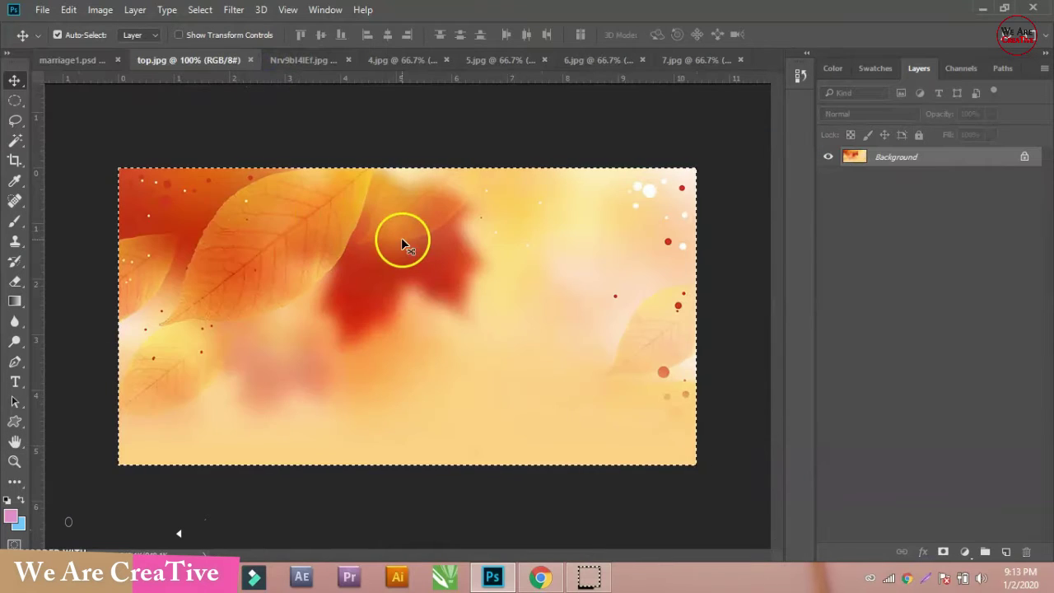
{"action": "key", "text": "ctrl+d"}
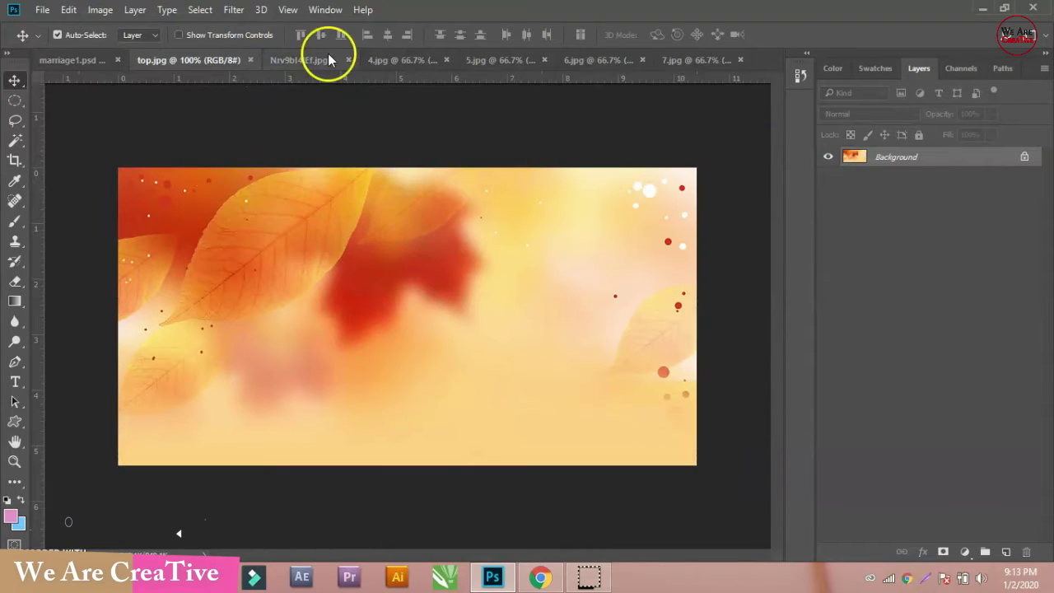
{"action": "left_click", "coordinate": [387, 61]}
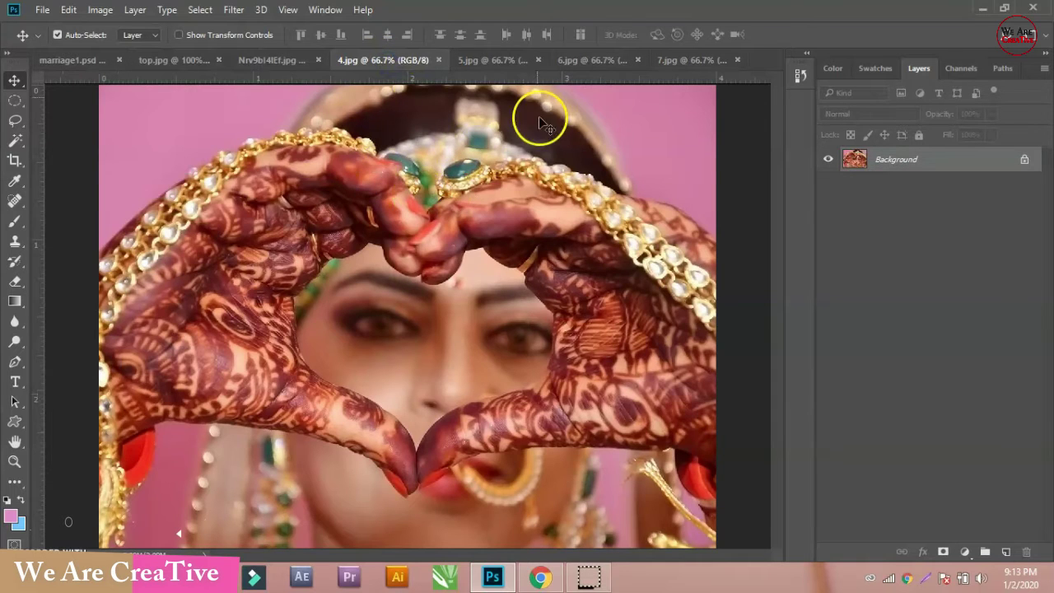
{"action": "left_click", "coordinate": [511, 59]}
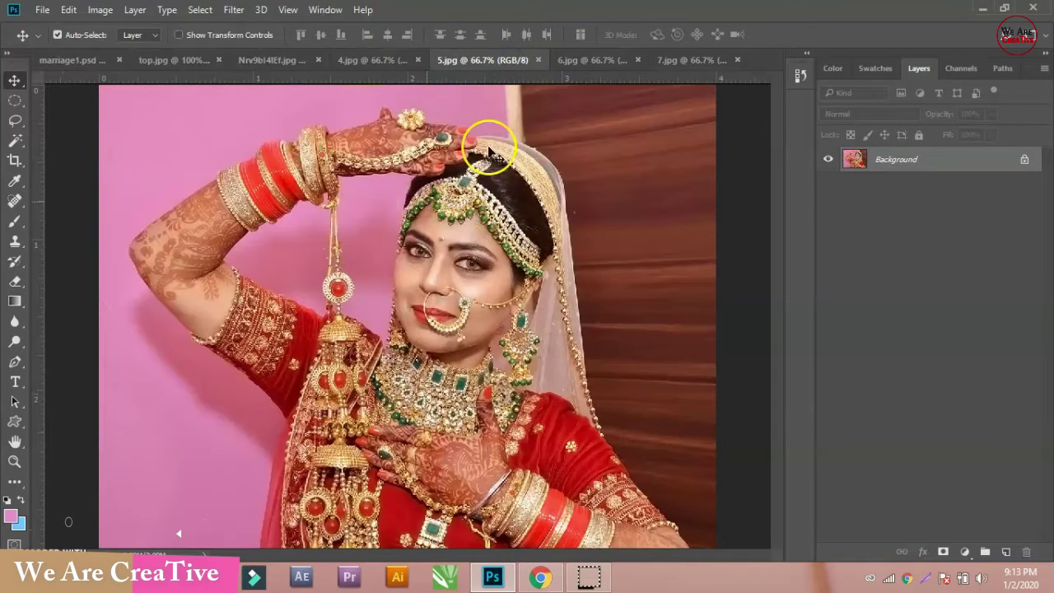
{"action": "left_click", "coordinate": [603, 58]}
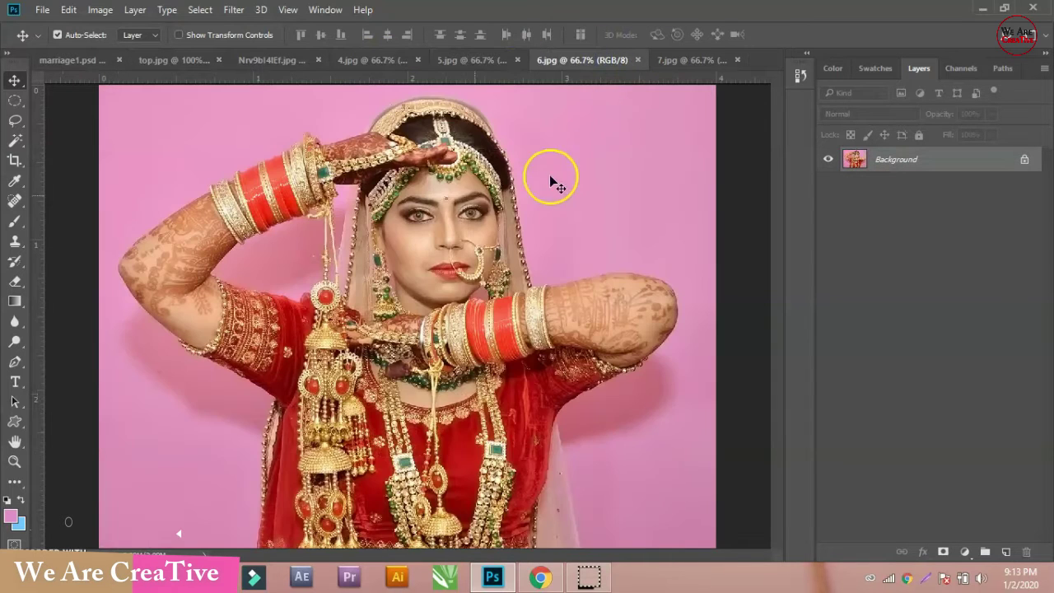
{"action": "left_click", "coordinate": [696, 62]}
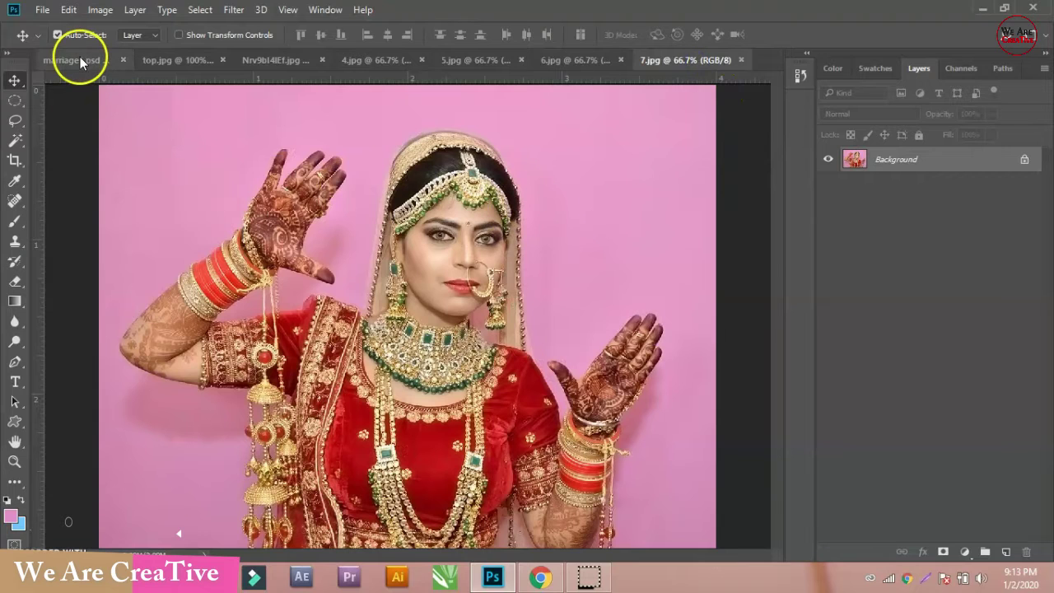
{"action": "left_click", "coordinate": [79, 59]}
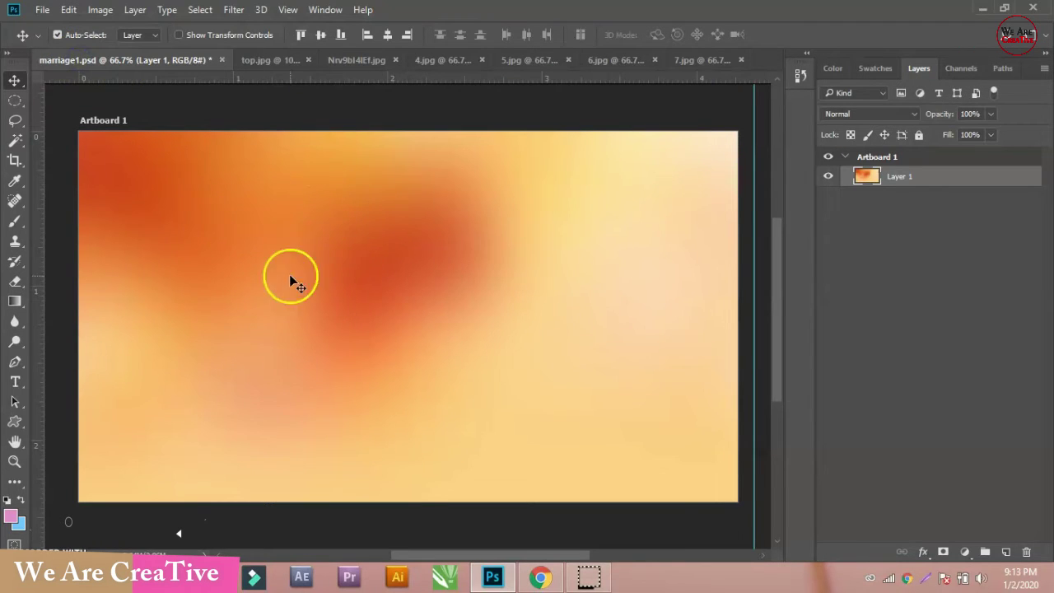
Step: Draw a pink six-sided polygon about 158 by 157 px near the artboard's upper-left corner
{"action": "left_click", "coordinate": [15, 420]}
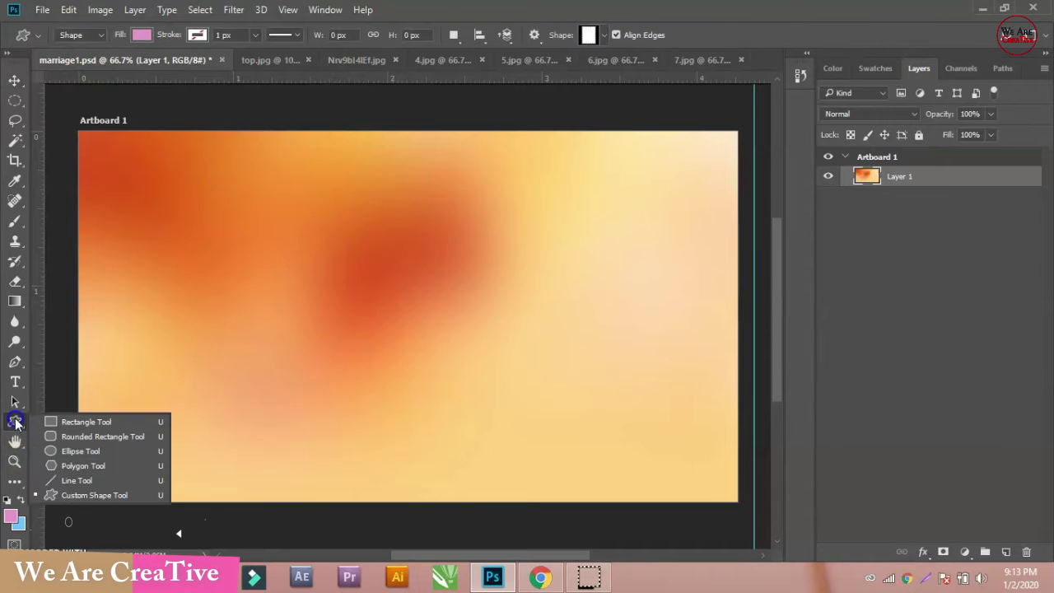
{"action": "left_click", "coordinate": [91, 467]}
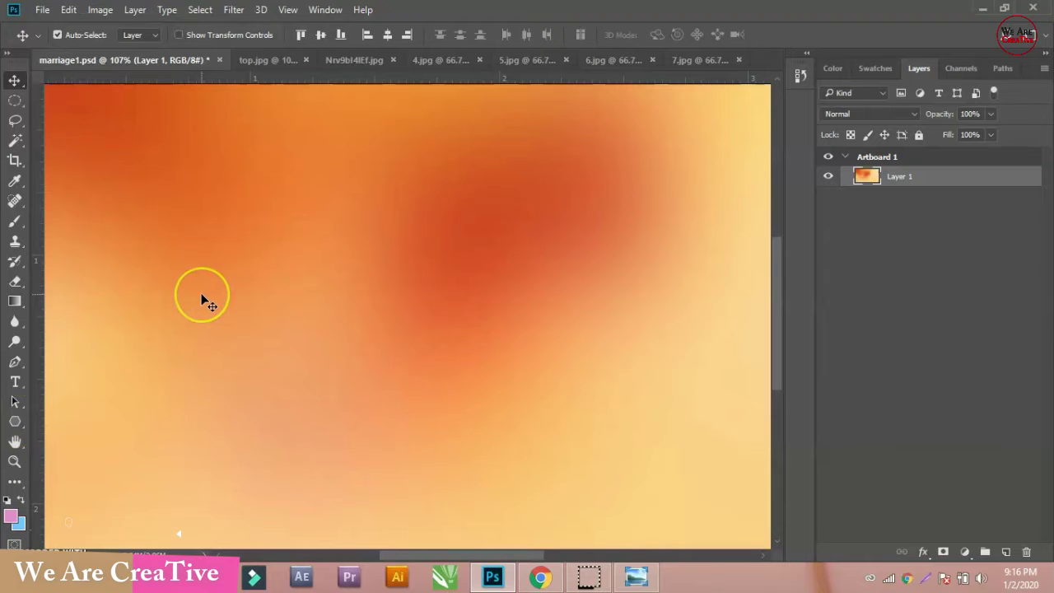
{"action": "key", "text": "ctrl+1"}
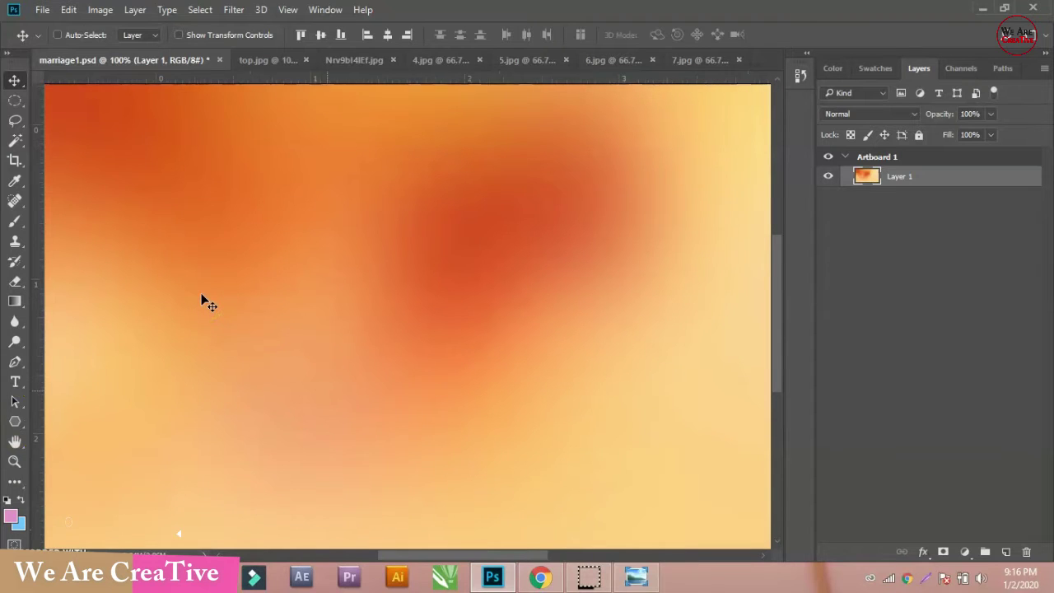
{"action": "key", "text": "ctrl+minus"}
{"action": "left_click_drag", "start_coordinate": [443, 294], "coordinate": [350, 289]}
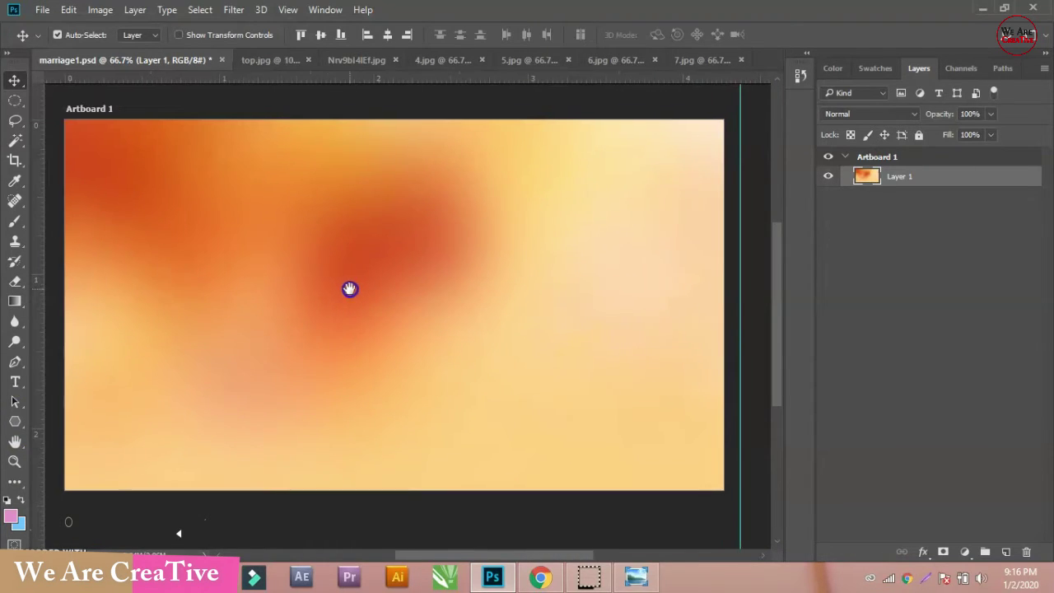
{"action": "left_click", "coordinate": [14, 421]}
{"action": "left_click_drag", "start_coordinate": [127, 211], "coordinate": [156, 240]}
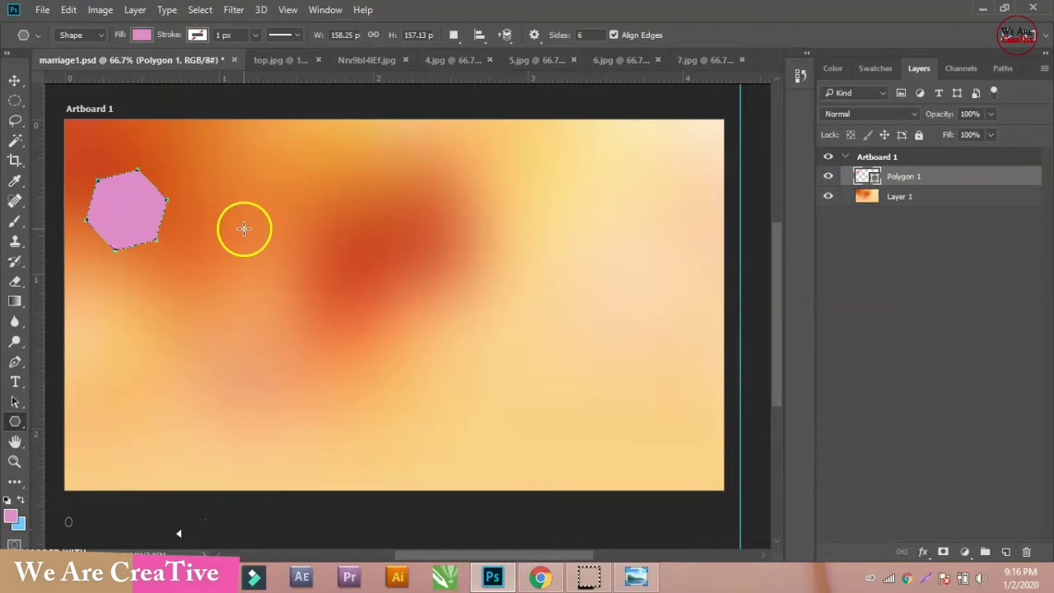
Step: Duplicate the hexagon into a honeycomb cluster of seven and shift the whole cluster down and right, fully inside the artboard
{"action": "left_click", "coordinate": [15, 80]}
{"action": "left_click_drag", "start_coordinate": [128, 208], "coordinate": [162, 192]}
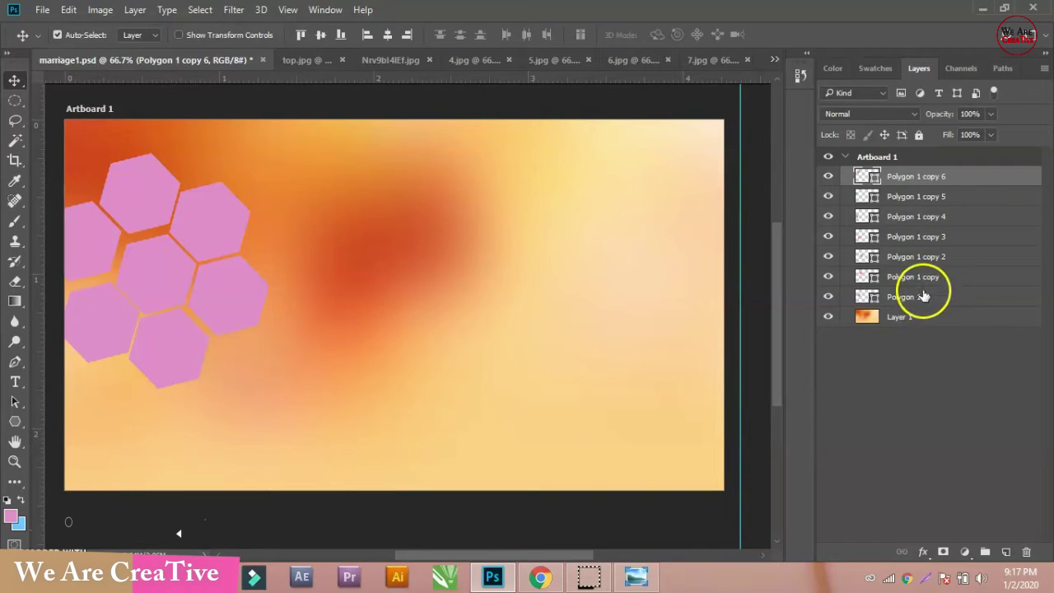
{"action": "left_click", "coordinate": [922, 297], "text": "shift"}
{"action": "left_click_drag", "start_coordinate": [169, 265], "coordinate": [211, 301]}
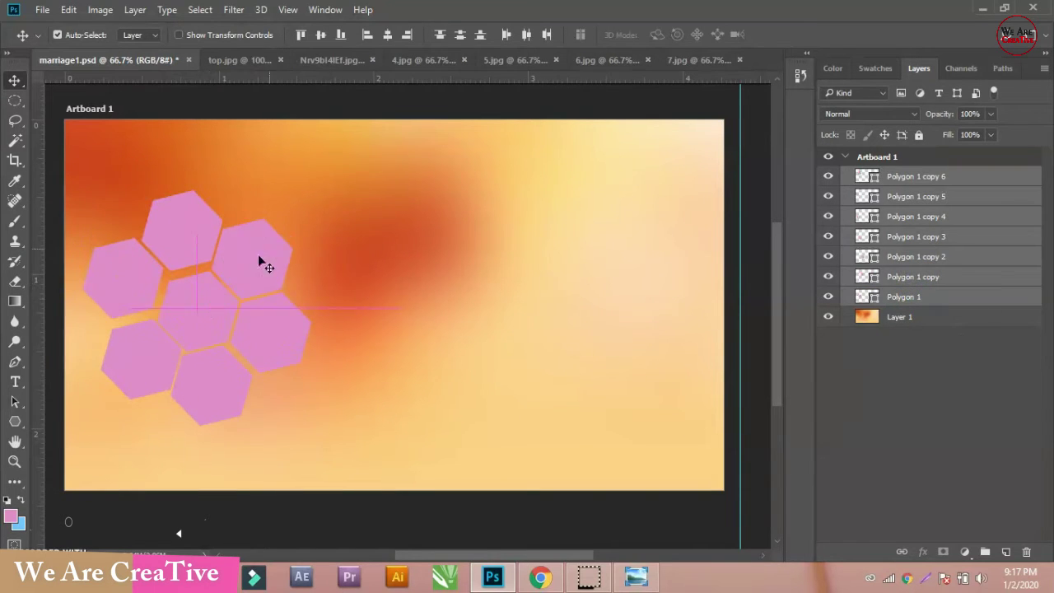
Step: Move the leftmost hexagon slightly down and right to narrow its gap to the center hexagon
{"action": "left_click", "coordinate": [339, 196]}
{"action": "left_click", "coordinate": [211, 297]}
{"action": "left_click", "coordinate": [146, 276]}
{"action": "left_click_drag", "start_coordinate": [135, 271], "coordinate": [137, 278]}
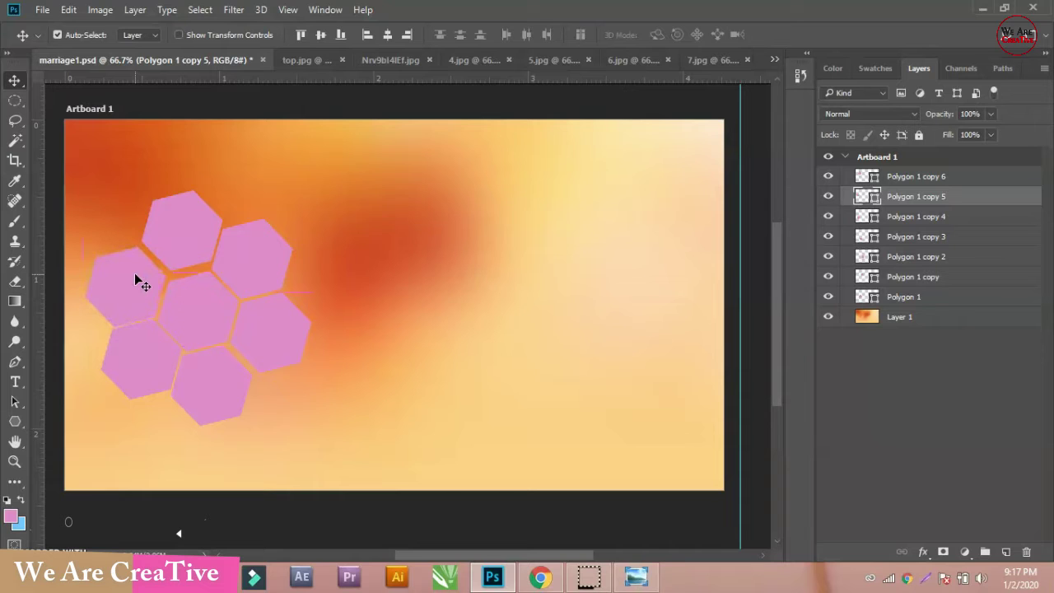
Step: Nudge the bottom hexagon slightly up and to the right to even out its gaps with the neighbouring hexagons
{"action": "left_click", "coordinate": [209, 370]}
{"action": "key", "text": "Up"}
{"action": "key", "text": "Up"}
{"action": "key", "text": "Up"}
{"action": "key", "text": "Up"}
{"action": "key", "text": "Up"}
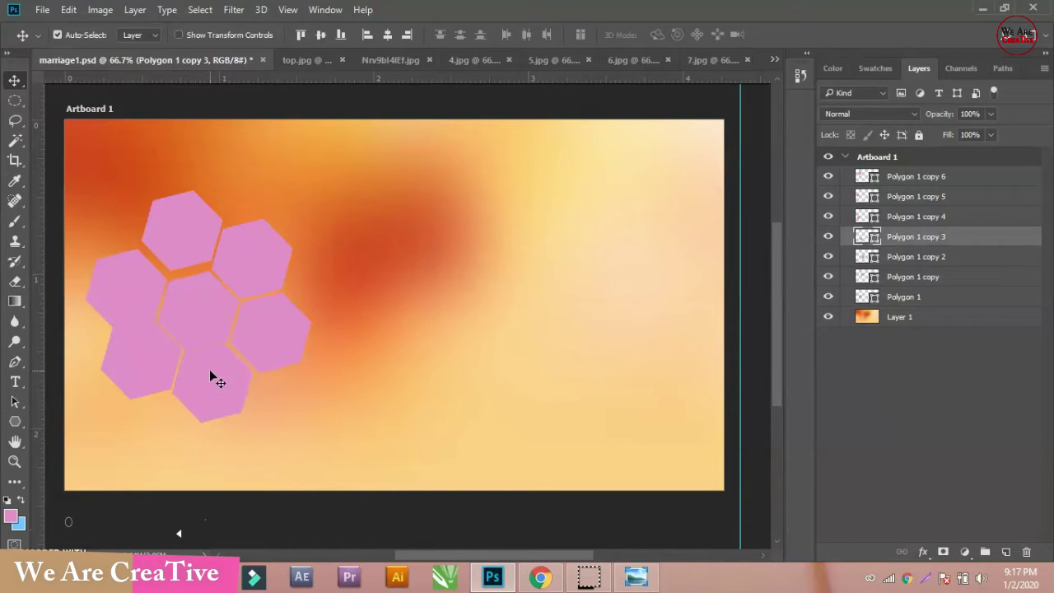
{"action": "key", "text": "Down"}
{"action": "key", "text": "Down"}
{"action": "key", "text": "Right"}
{"action": "key", "text": "Right"}
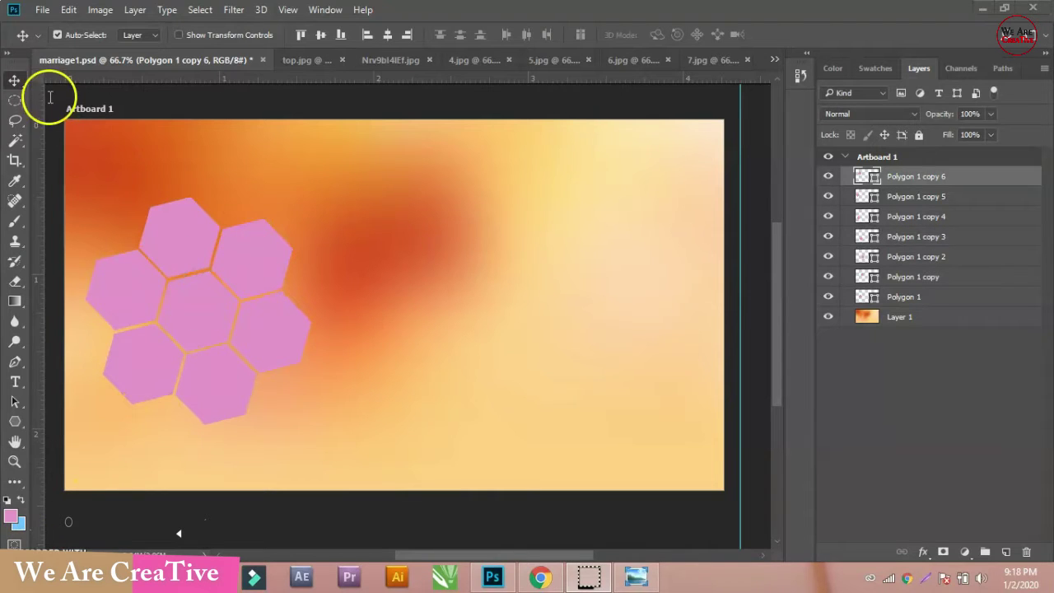
Step: Select all seven hexagon layers, shift the cluster slightly right, and scale it to 102.68%
{"action": "left_click", "coordinate": [15, 83]}
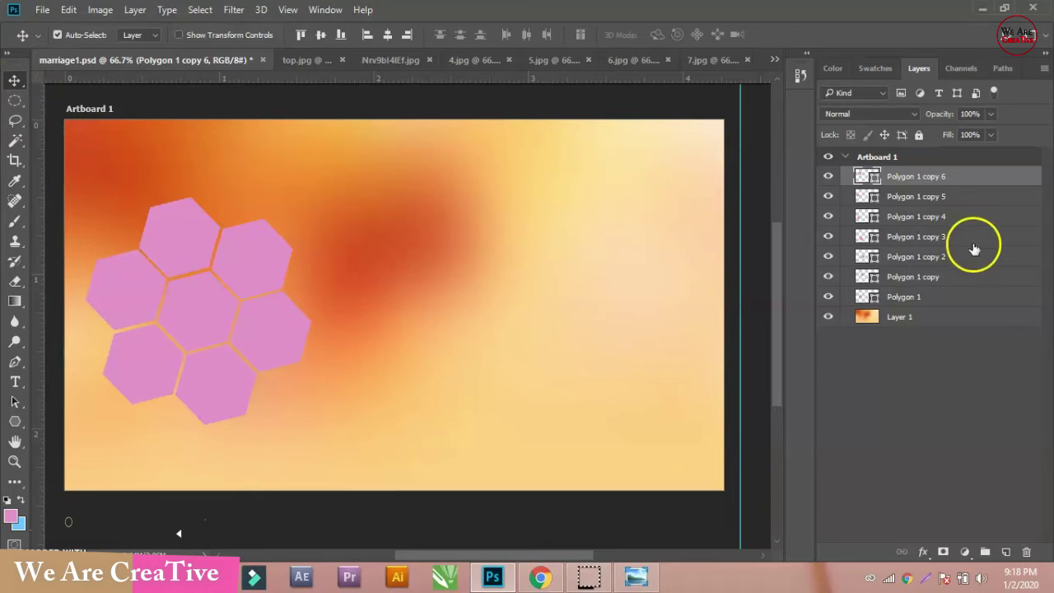
{"action": "left_click", "coordinate": [923, 297], "text": "shift"}
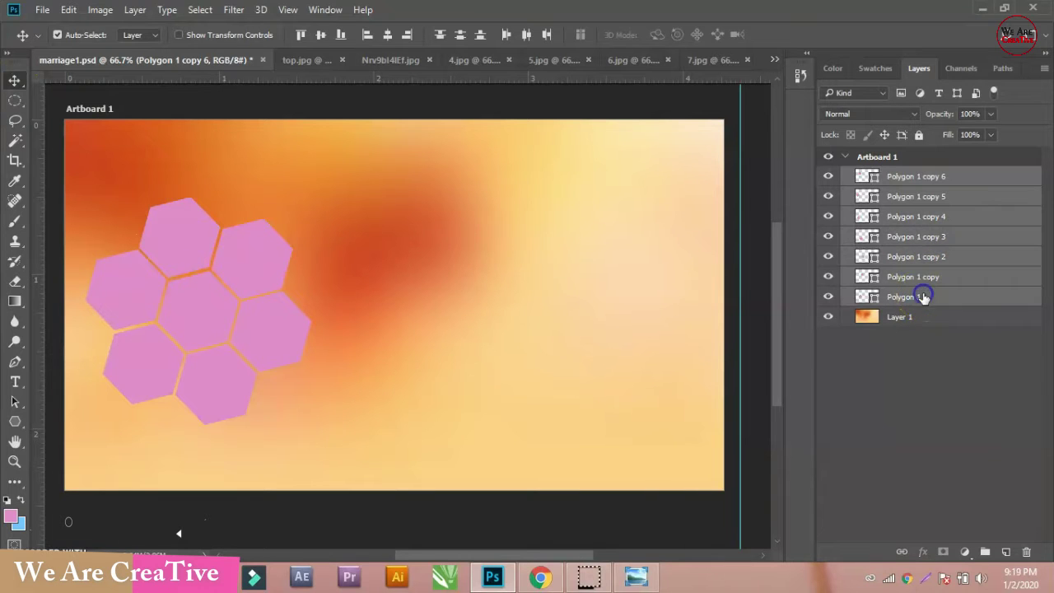
{"action": "left_click_drag", "start_coordinate": [262, 265], "coordinate": [278, 271]}
{"action": "key", "text": "ctrl+t"}
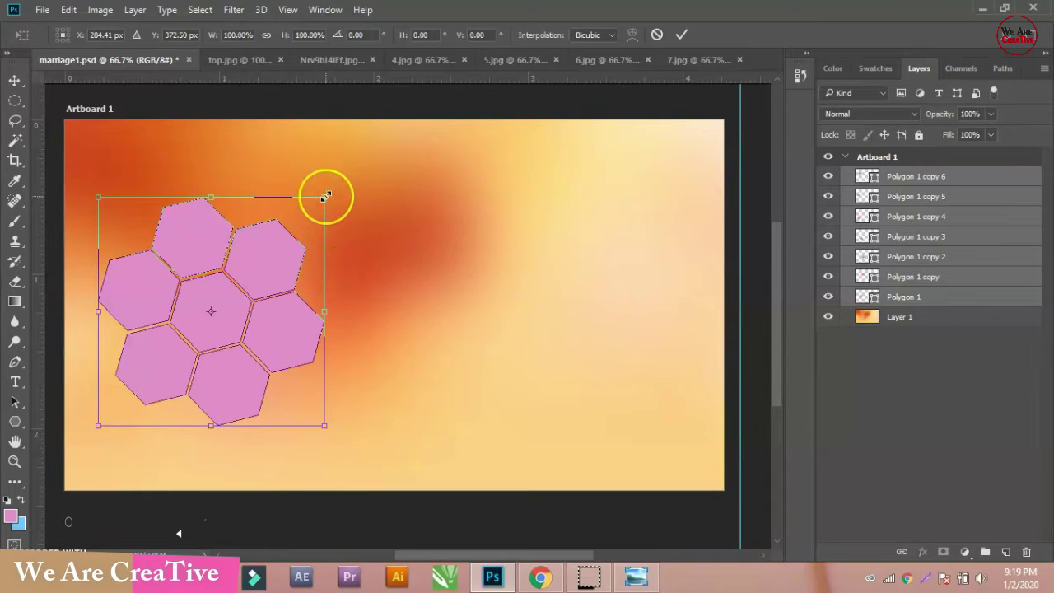
{"action": "left_click_drag", "start_coordinate": [326, 196], "coordinate": [329, 195]}
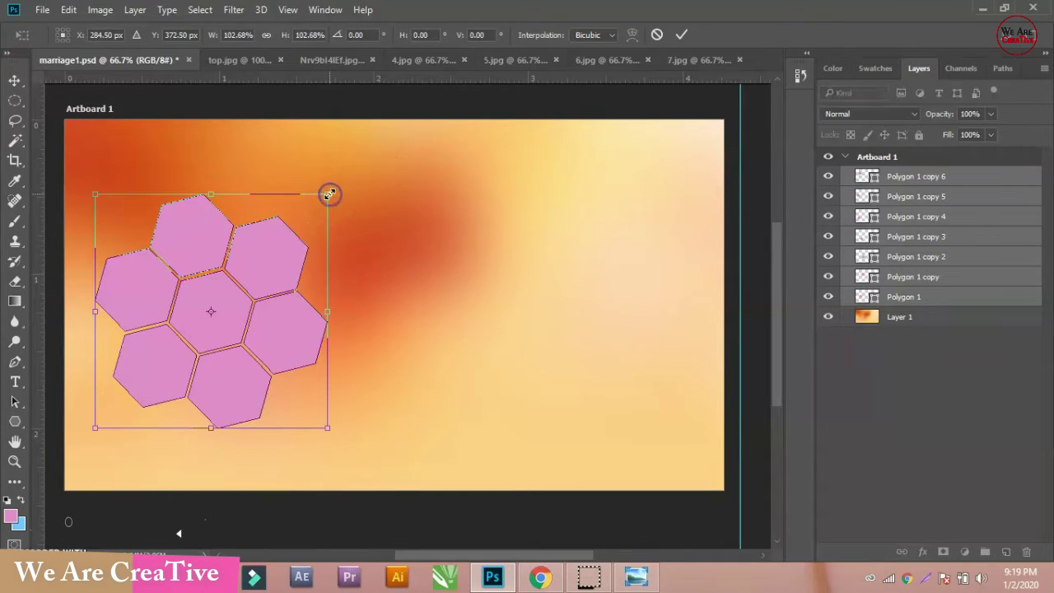
{"action": "key", "text": "Return"}
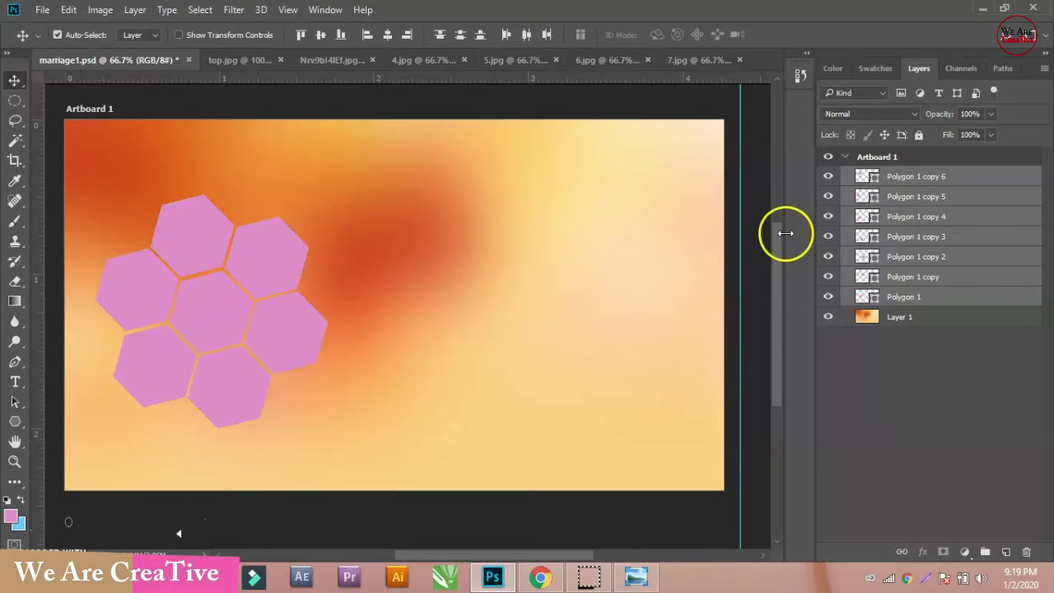
Step: Try Merge Visible with the seven hexagon layers selected and undo the merge
{"action": "right_click", "coordinate": [921, 178]}
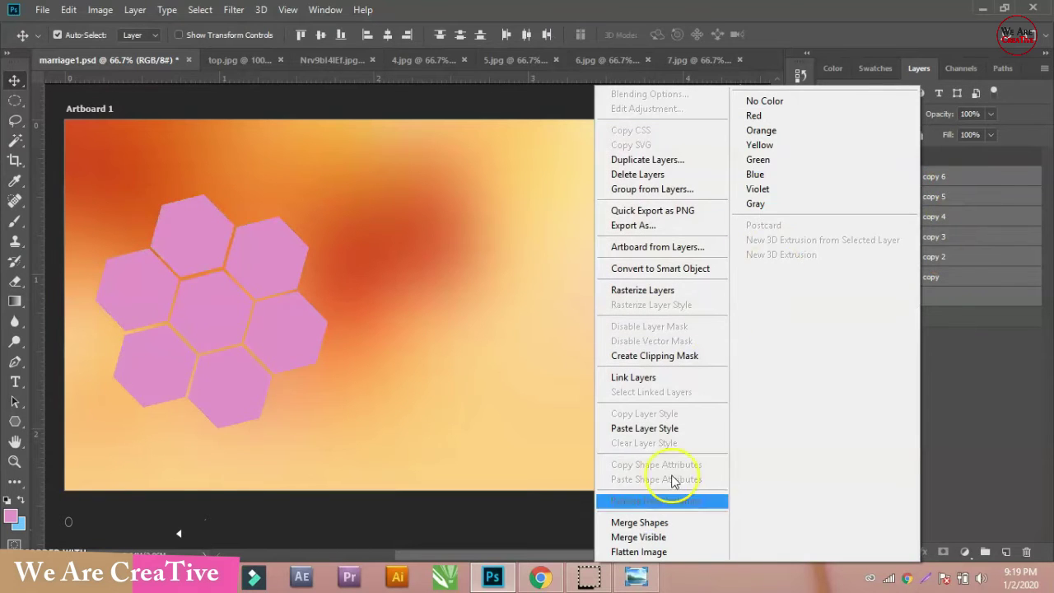
{"action": "left_click", "coordinate": [649, 536]}
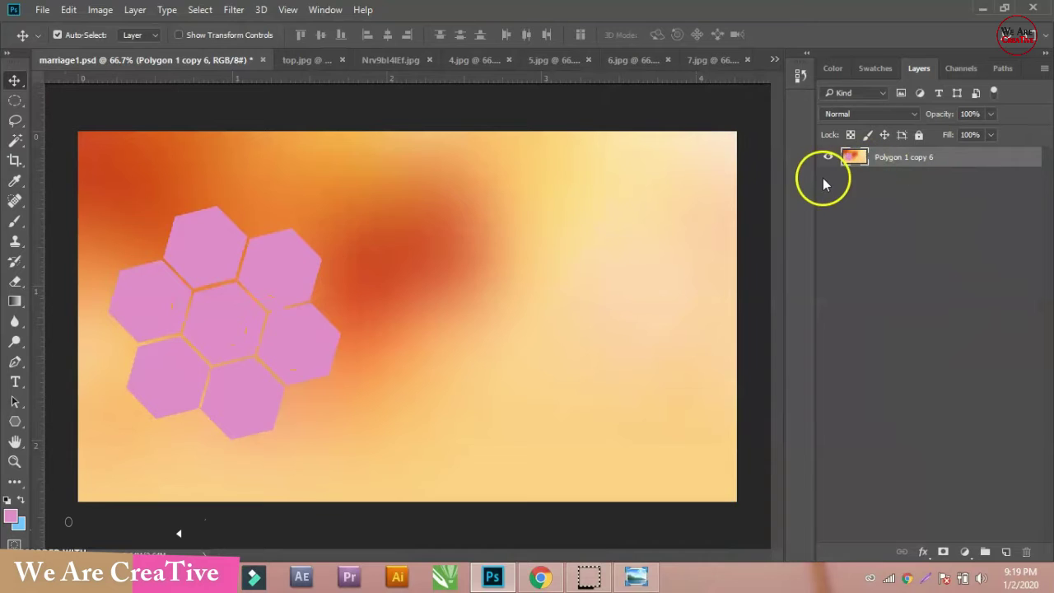
{"action": "key", "text": "ctrl+z"}
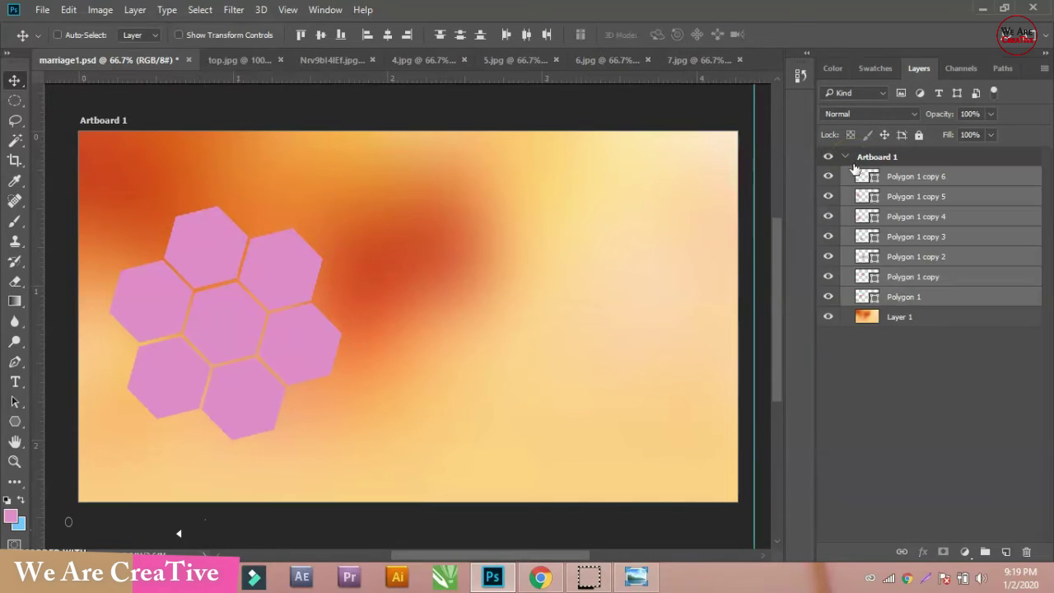
Step: Merge the seven selected hexagon layers with Merge Shapes and add a white inside stroke to the merged layer
{"action": "right_click", "coordinate": [904, 190]}
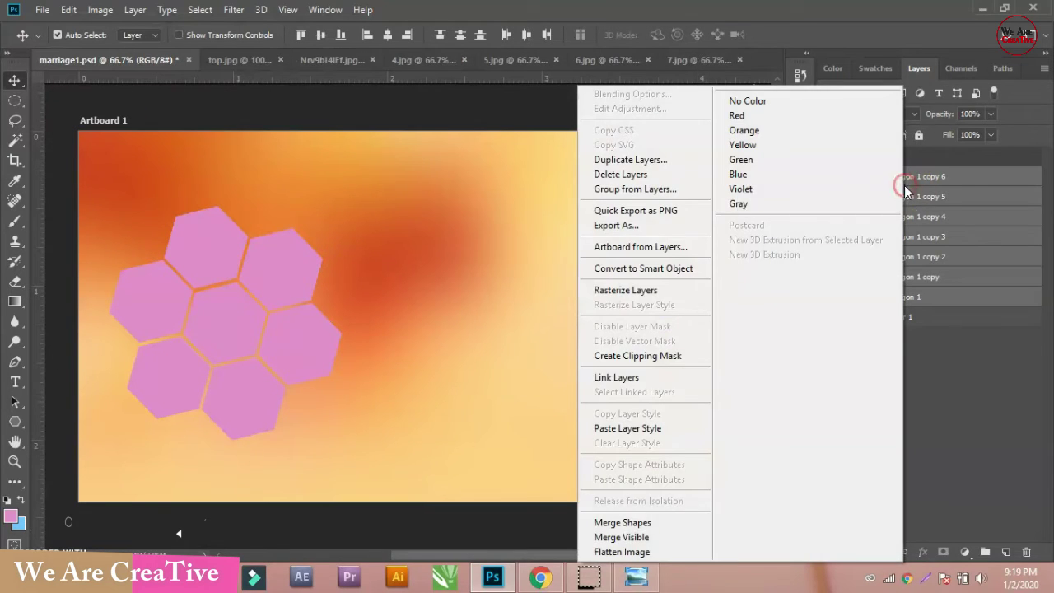
{"action": "left_click", "coordinate": [660, 524]}
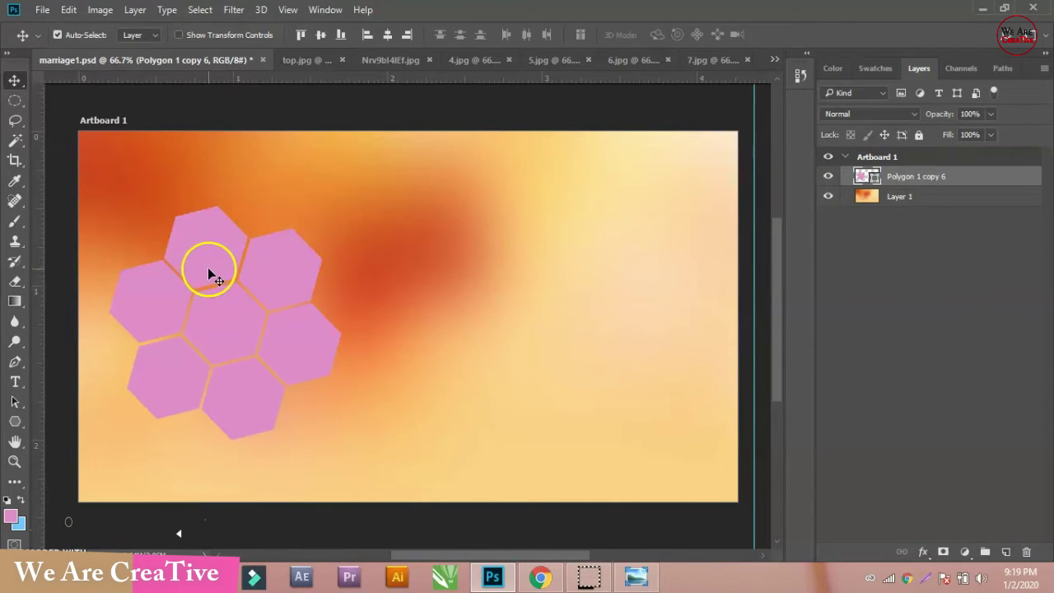
{"action": "left_click", "coordinate": [922, 551]}
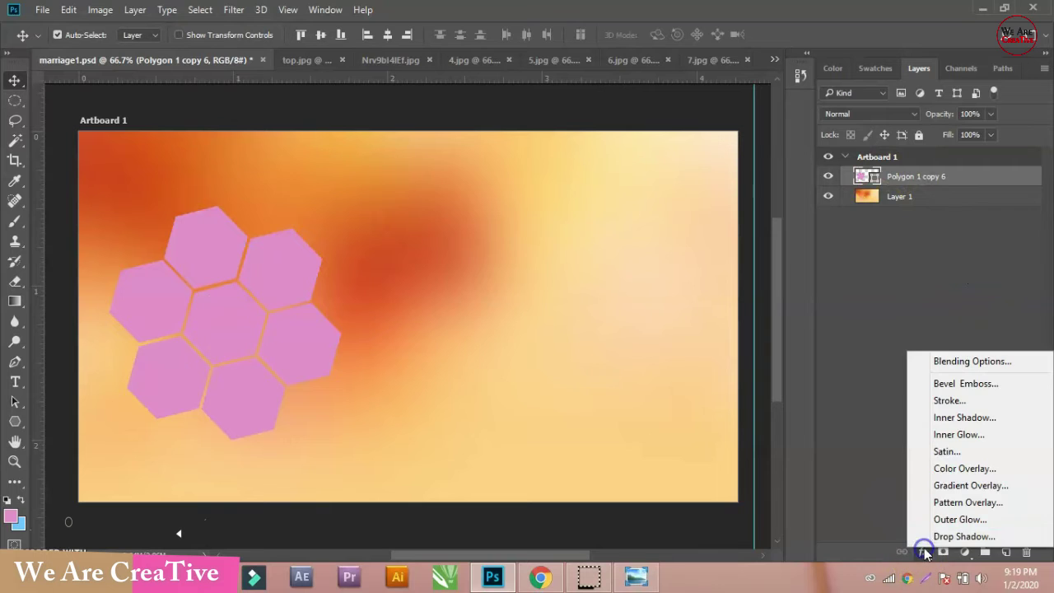
{"action": "left_click", "coordinate": [950, 401]}
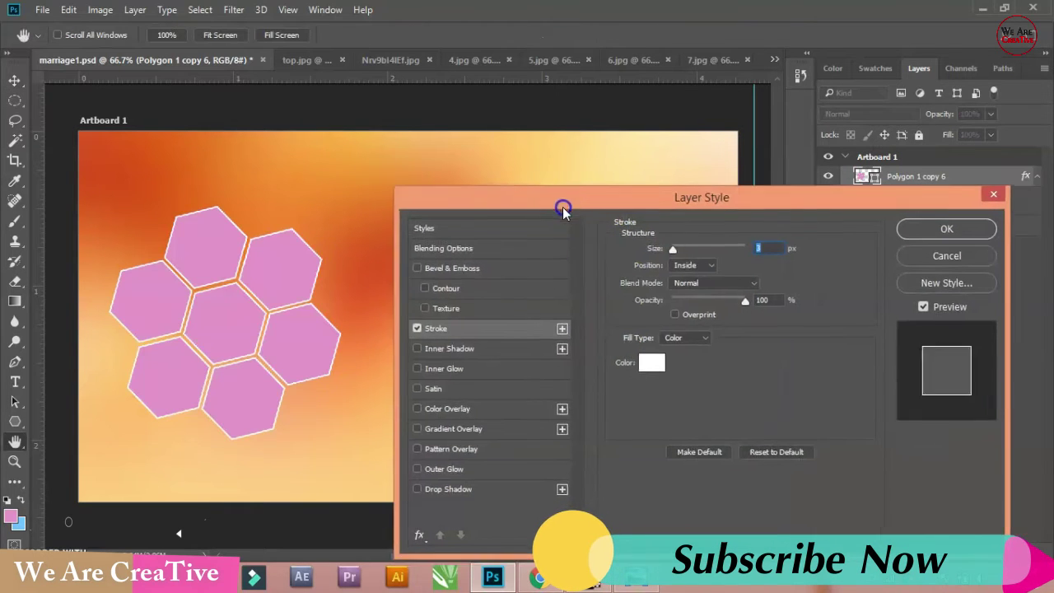
{"action": "left_click_drag", "start_coordinate": [560, 206], "coordinate": [587, 183]}
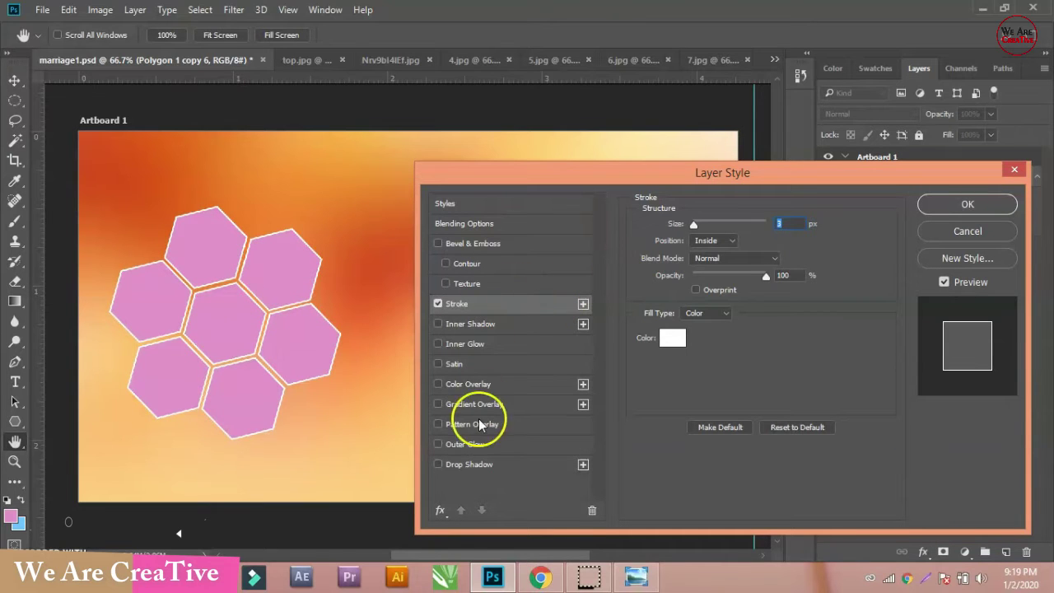
Step: Add a black Multiply drop shadow to the merged hexagons with its opacity set to 36%
{"action": "left_click", "coordinate": [482, 465]}
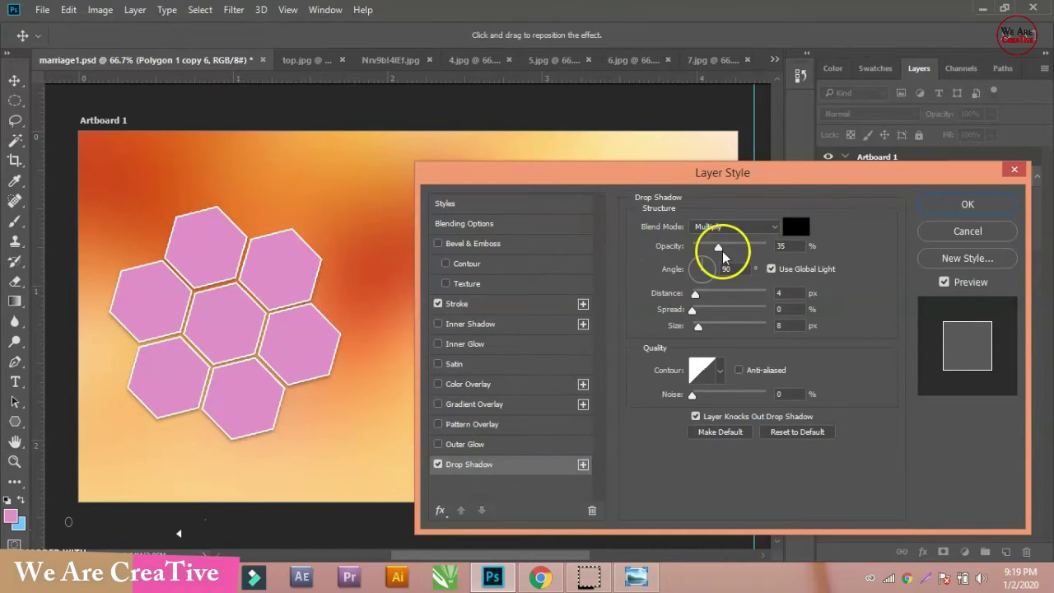
{"action": "left_click_drag", "start_coordinate": [721, 246], "coordinate": [728, 250]}
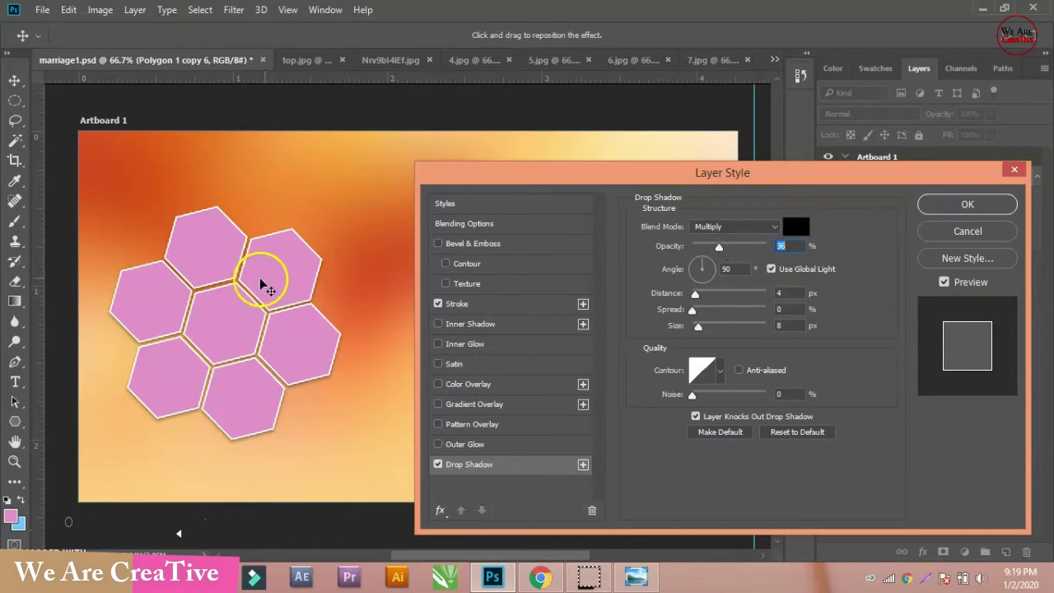
{"action": "left_click", "coordinate": [950, 208]}
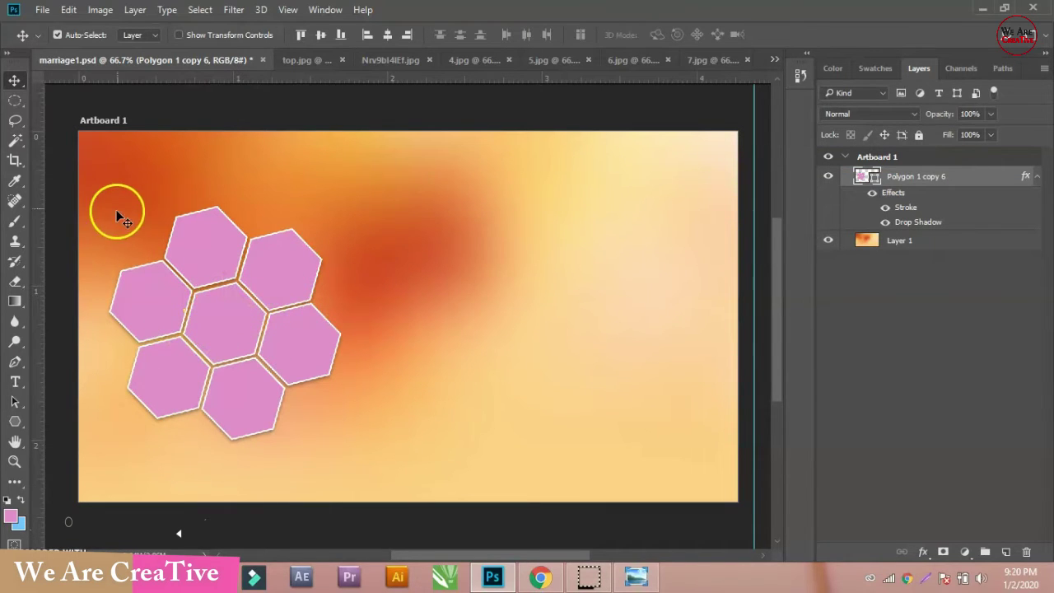
Step: Look through the open bride photos, copy all of 7.jpg, and paste it into marriage1.psd above the hexagon layer
{"action": "left_click", "coordinate": [458, 60]}
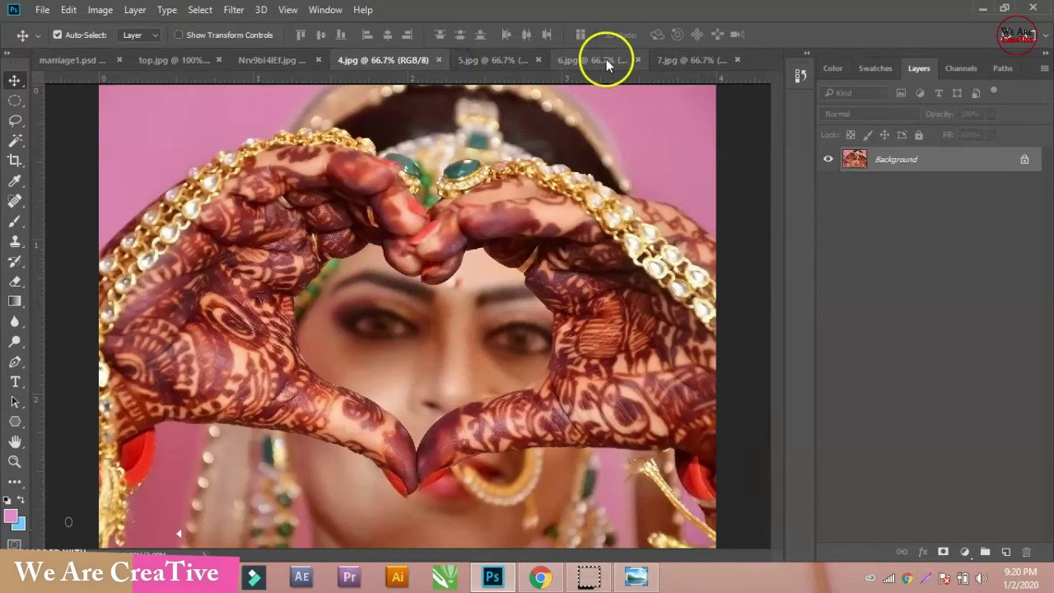
{"action": "left_click", "coordinate": [605, 59]}
{"action": "left_click", "coordinate": [679, 67]}
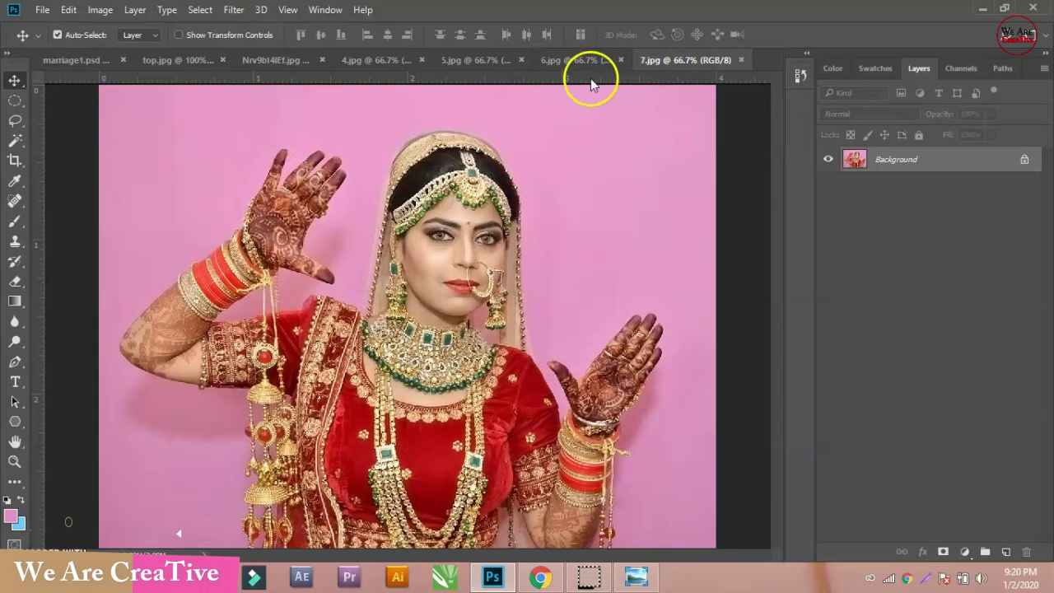
{"action": "left_click", "coordinate": [591, 63]}
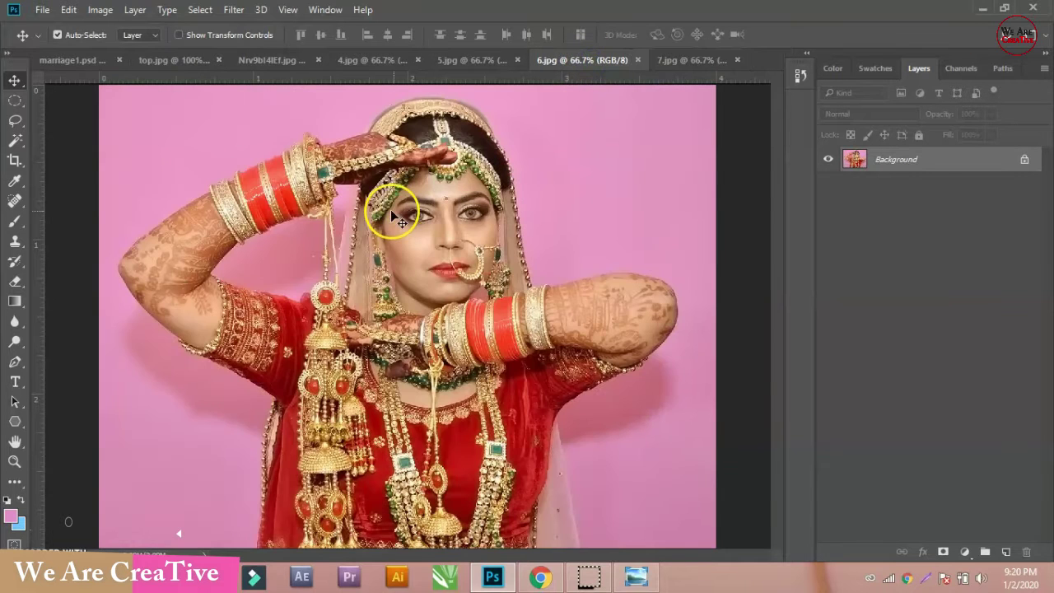
{"action": "left_click", "coordinate": [475, 63]}
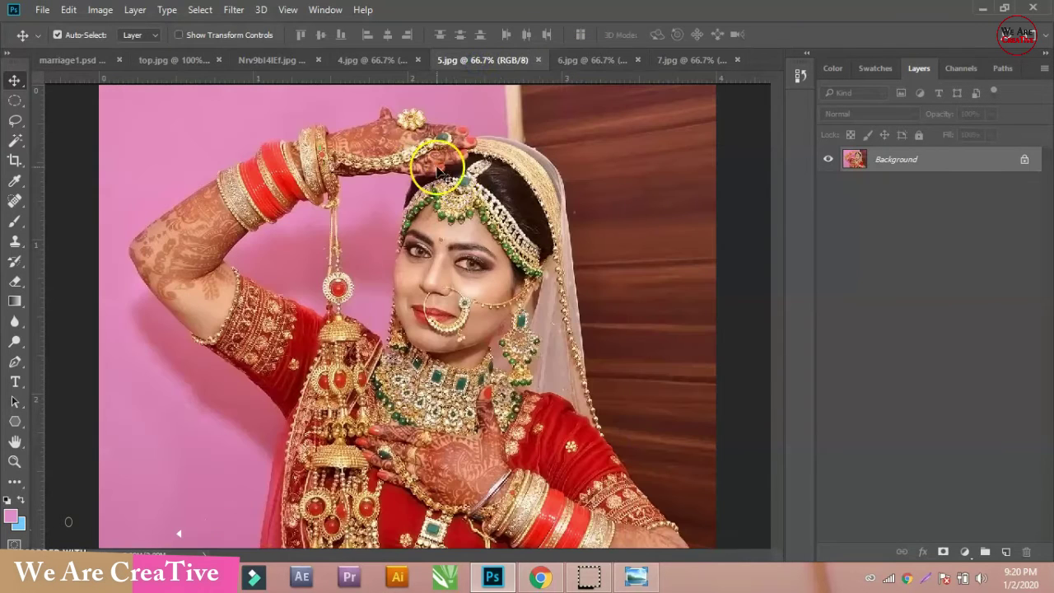
{"action": "left_click", "coordinate": [679, 60]}
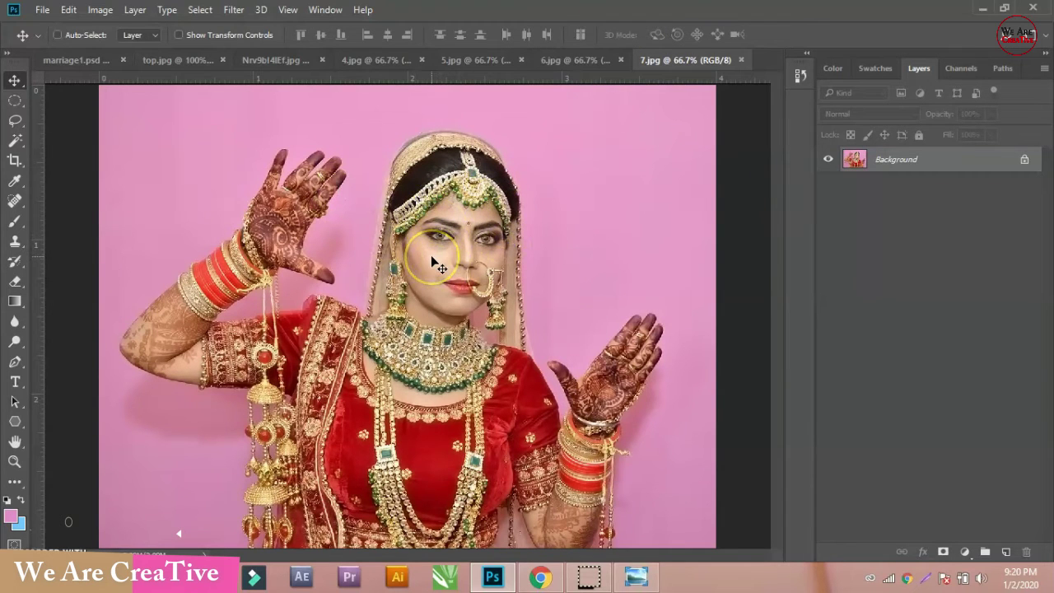
{"action": "key", "text": "ctrl+a"}
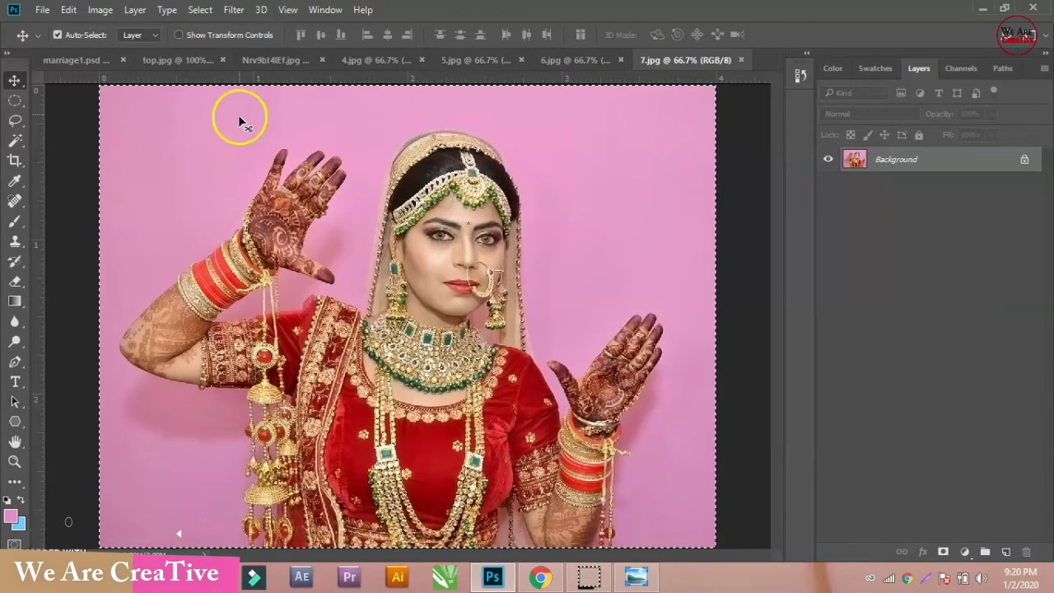
{"action": "left_click", "coordinate": [74, 61]}
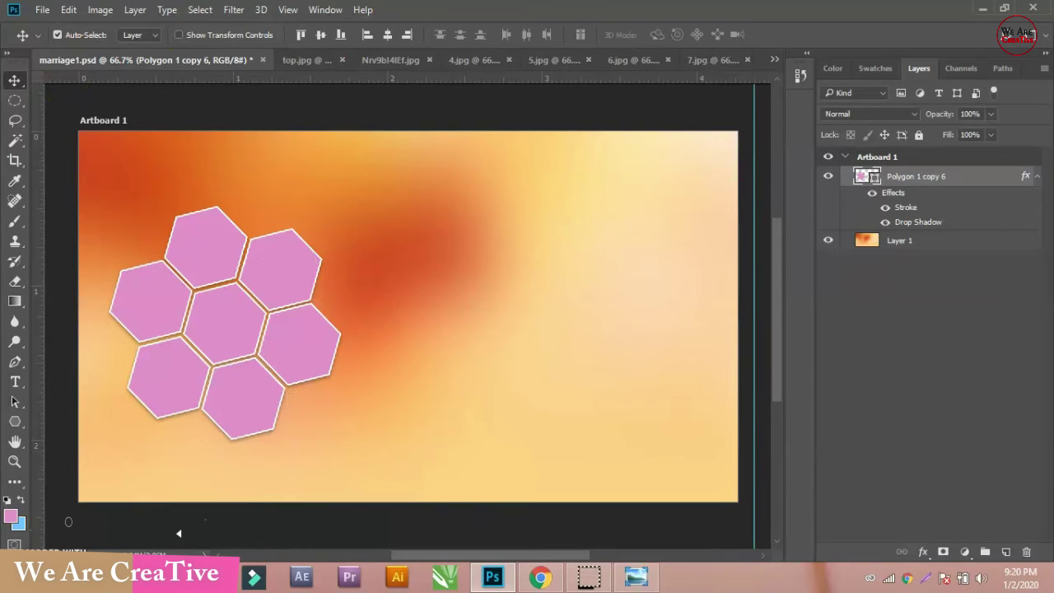
{"action": "key", "text": "ctrl+v"}
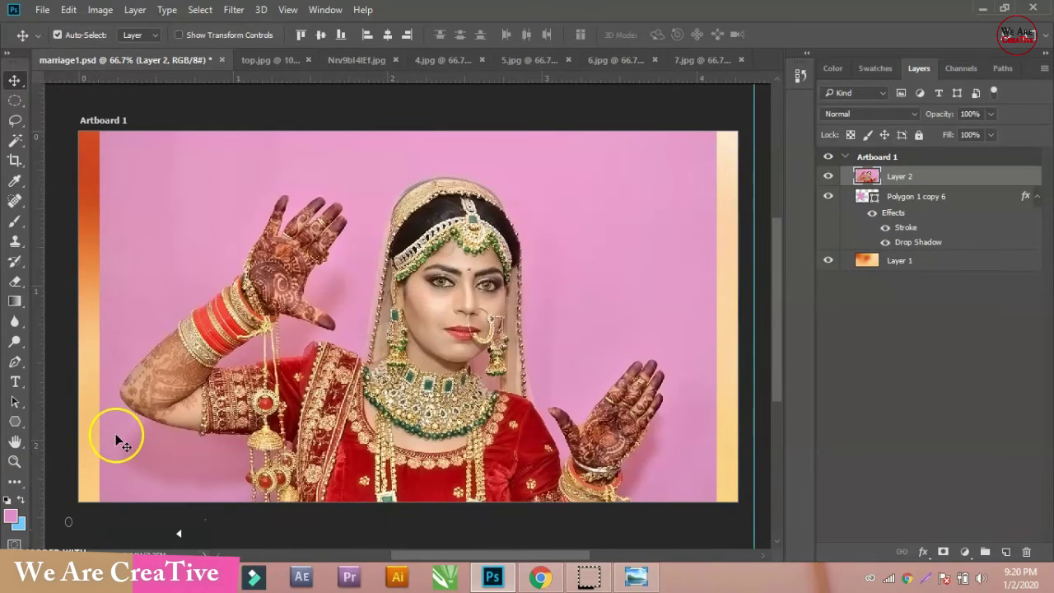
Step: Scale the pasted bride photo down proportionally and position it over the honeycomb
{"action": "left_click_drag", "start_coordinate": [522, 294], "coordinate": [432, 301]}
{"action": "key", "text": "ctrl+t"}
{"action": "left_click_drag", "start_coordinate": [649, 134], "coordinate": [524, 253]}
{"action": "left_click_drag", "start_coordinate": [436, 294], "coordinate": [304, 267]}
{"action": "key", "text": "Return"}
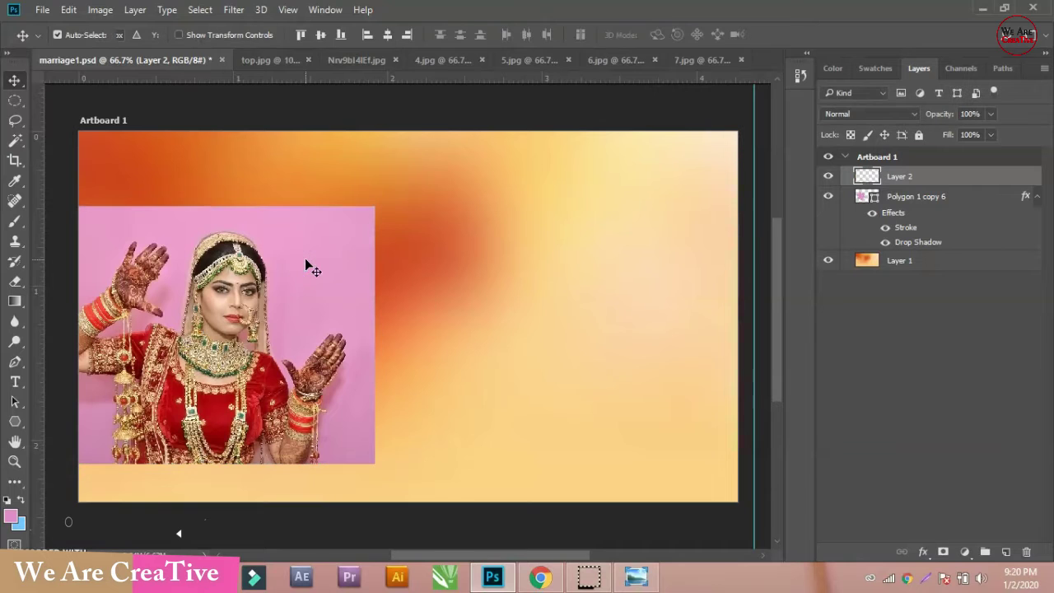
{"action": "key", "text": "ctrl"}
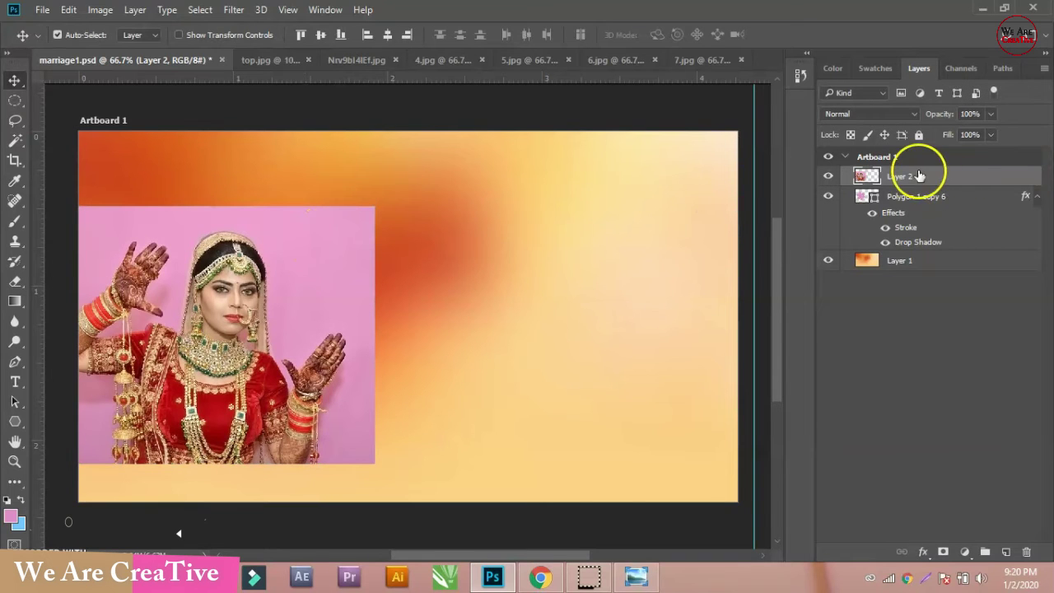
Step: Clip the photo layer to the merged hexagons and shift it down so the face falls in the center hexagon
{"action": "right_click", "coordinate": [918, 176]}
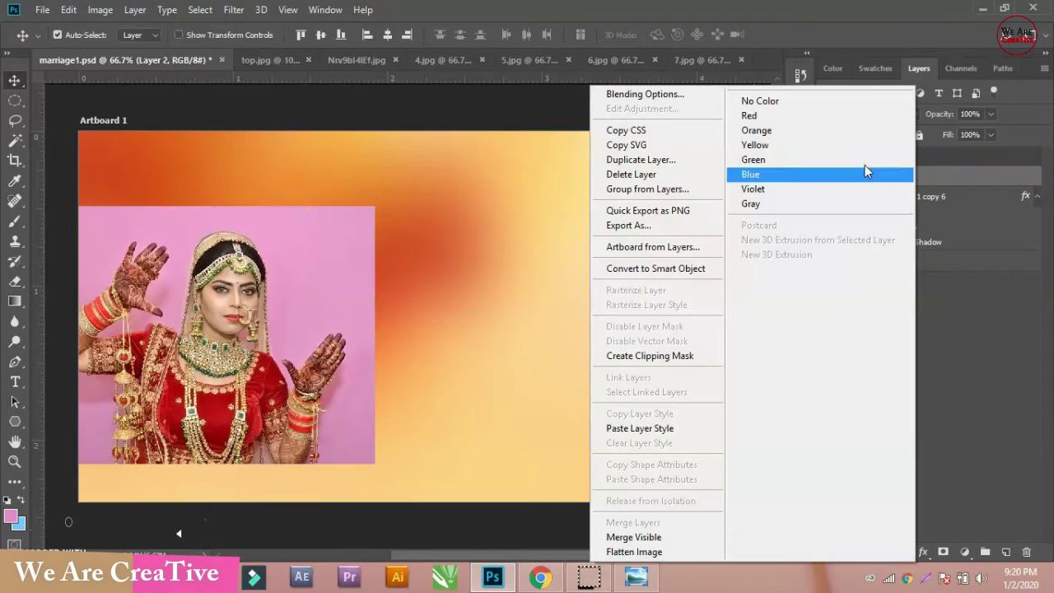
{"action": "left_click", "coordinate": [658, 356]}
{"action": "left_click_drag", "start_coordinate": [234, 313], "coordinate": [230, 335]}
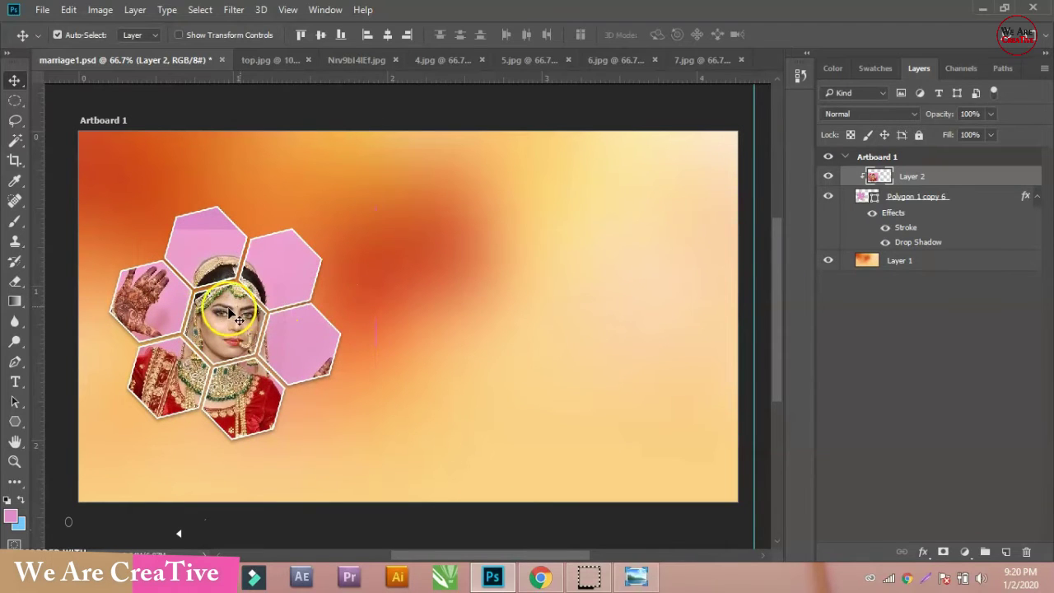
Step: Fine-tune the clipped photo's scale and position so the bride's face fits inside the center hexagon
{"action": "key", "text": "ctrl+t"}
{"action": "left_click_drag", "start_coordinate": [380, 225], "coordinate": [390, 214]}
{"action": "left_click_drag", "start_coordinate": [241, 316], "coordinate": [235, 321]}
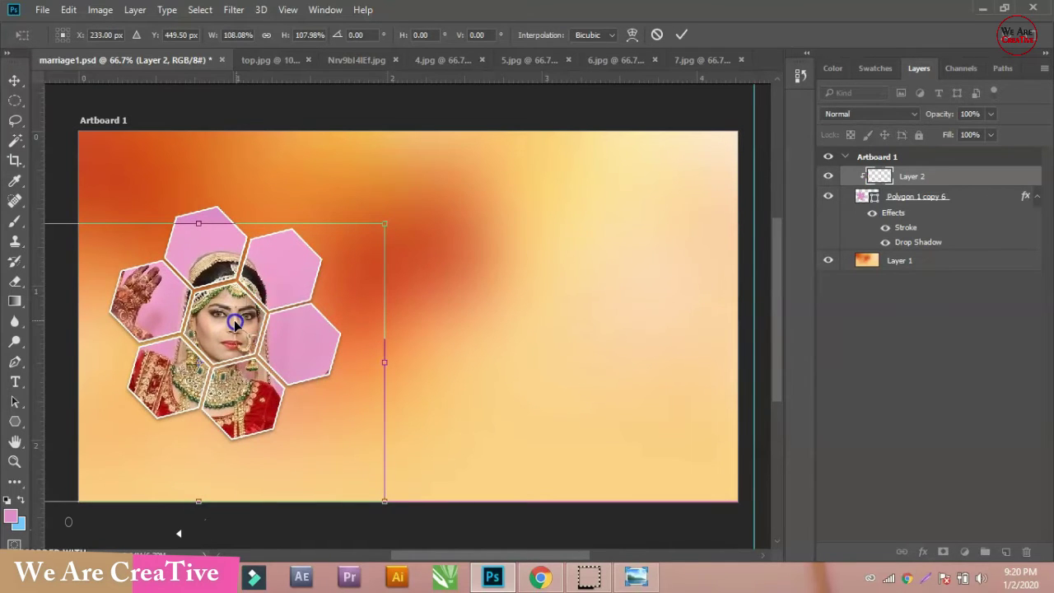
{"action": "left_click_drag", "start_coordinate": [388, 221], "coordinate": [381, 227]}
{"action": "key", "text": "Return"}
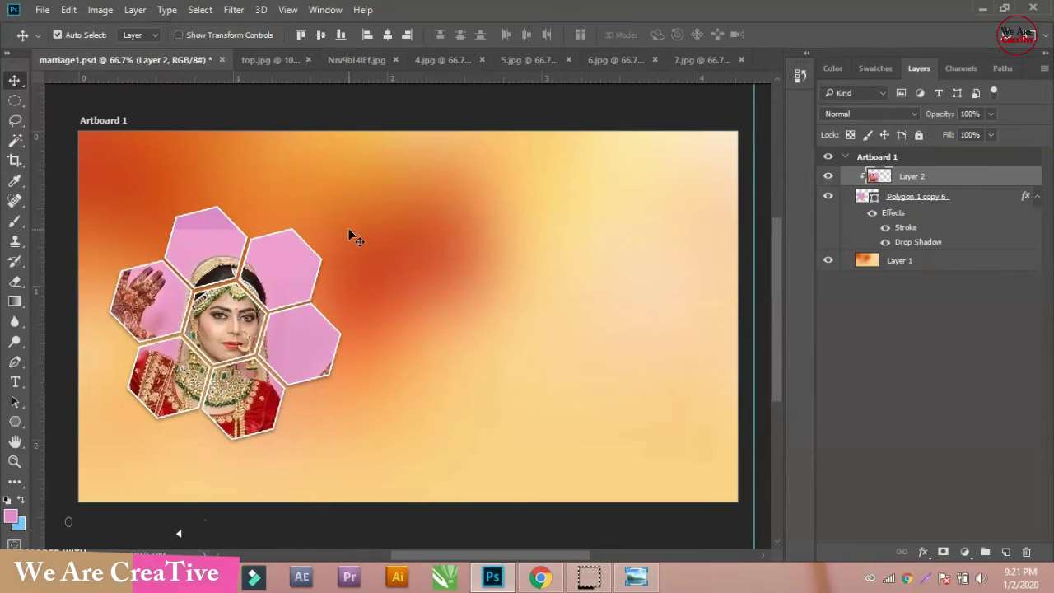
Step: Try the Saturation, Luminosity, Hue and Color blend modes on the clipped photo layer, ending with Luminosity
{"action": "left_click", "coordinate": [882, 111]}
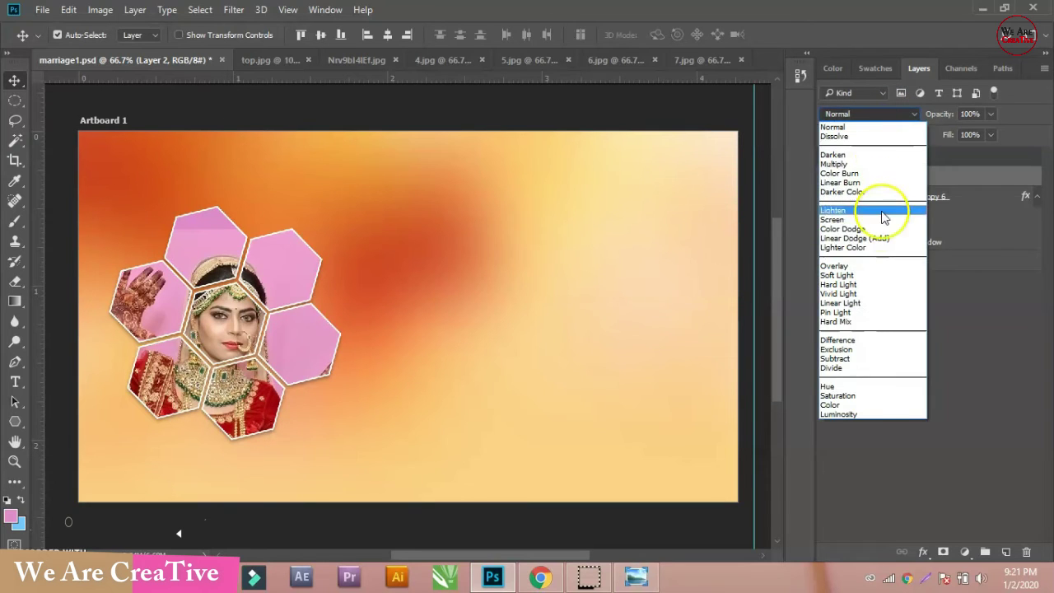
{"action": "left_click", "coordinate": [875, 395]}
{"action": "left_click", "coordinate": [896, 122]}
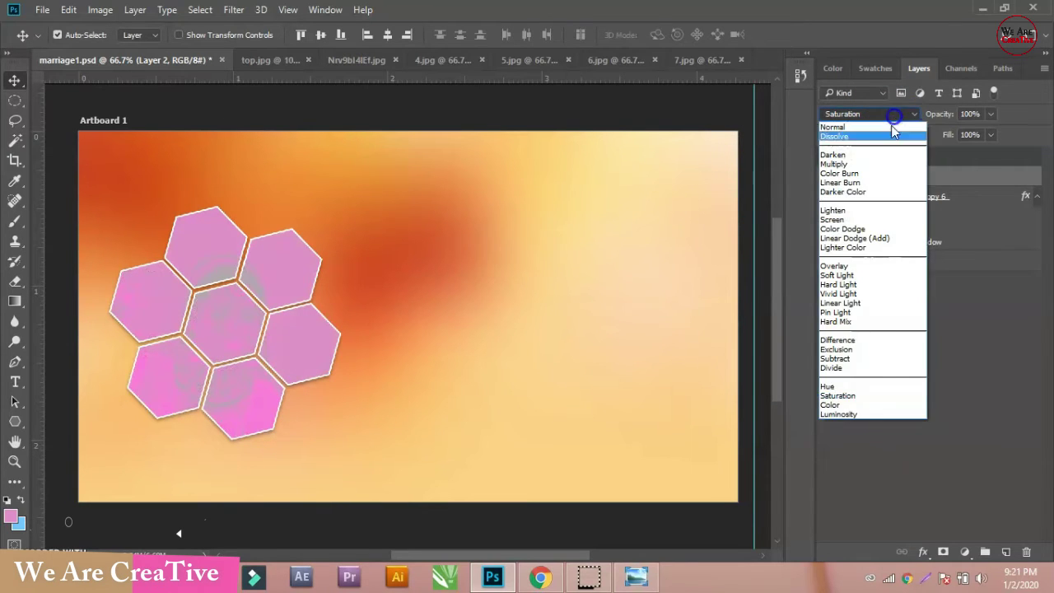
{"action": "left_click", "coordinate": [866, 414]}
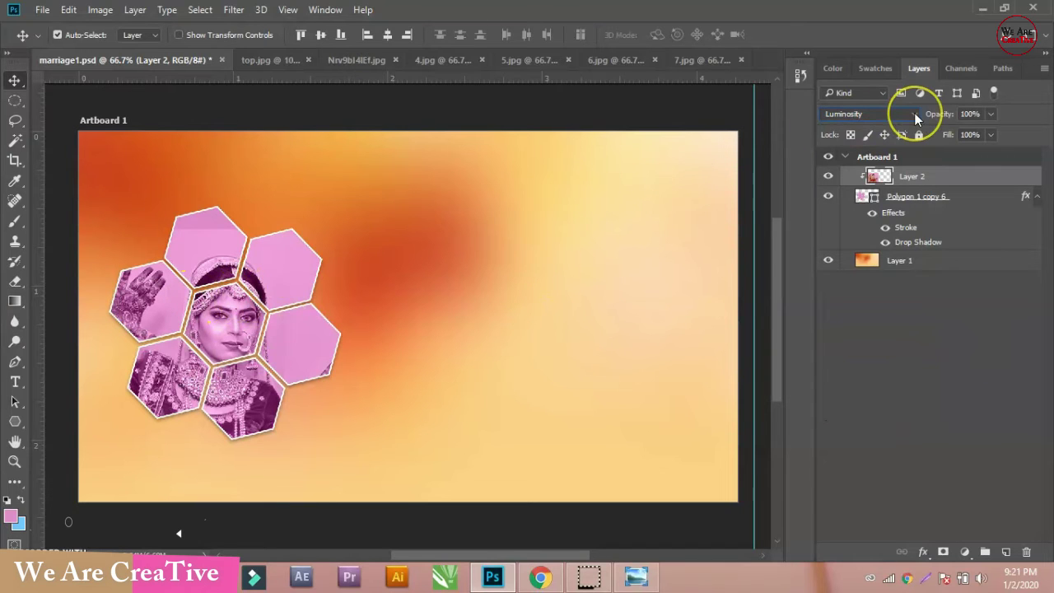
{"action": "left_click", "coordinate": [914, 115]}
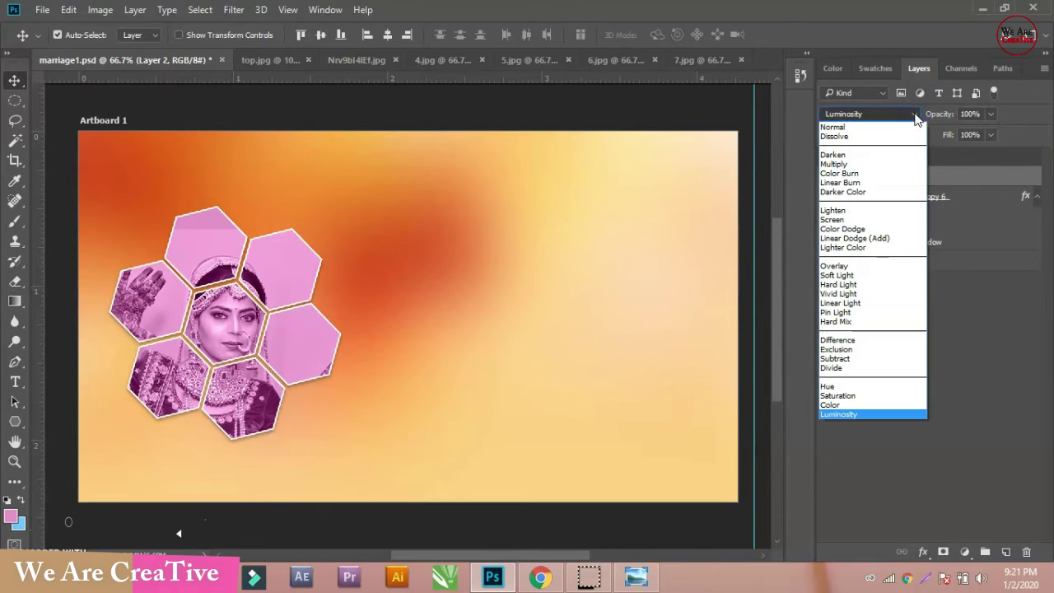
{"action": "left_click", "coordinate": [826, 386]}
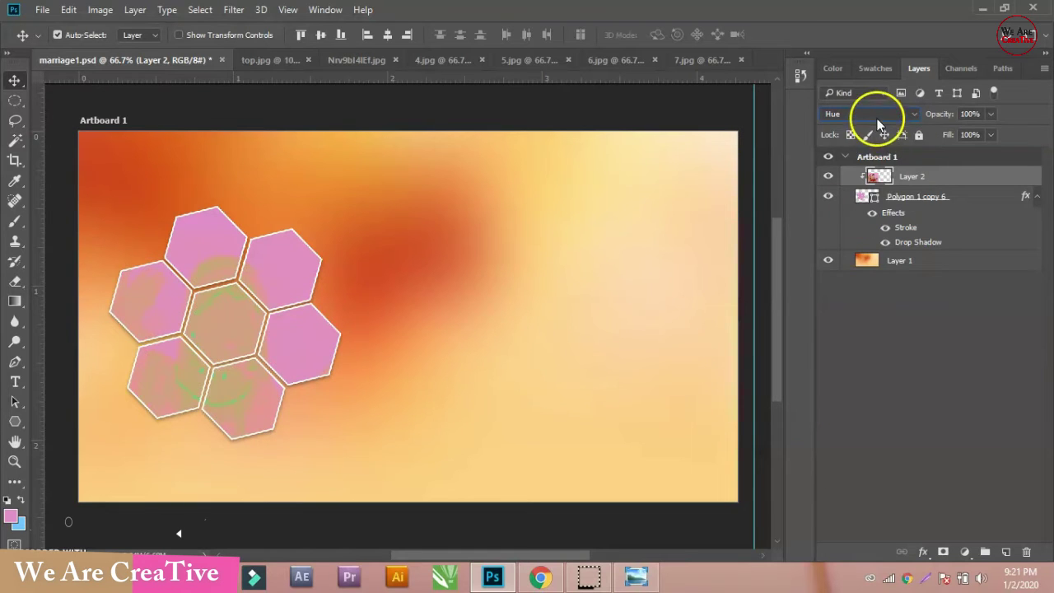
{"action": "left_click", "coordinate": [877, 116]}
{"action": "left_click", "coordinate": [849, 405]}
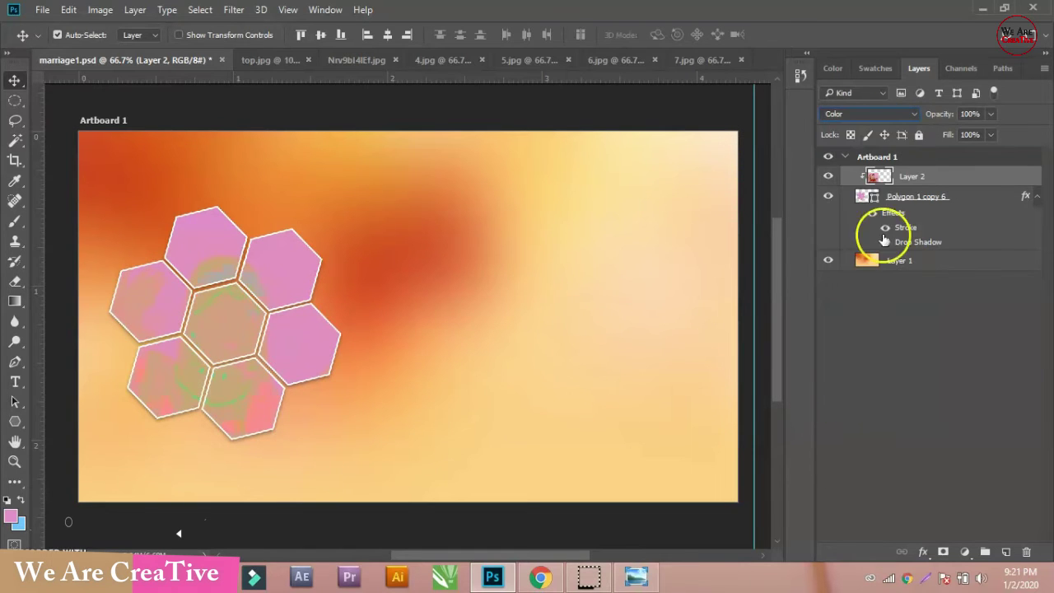
{"action": "left_click", "coordinate": [892, 113]}
{"action": "left_click", "coordinate": [856, 395]}
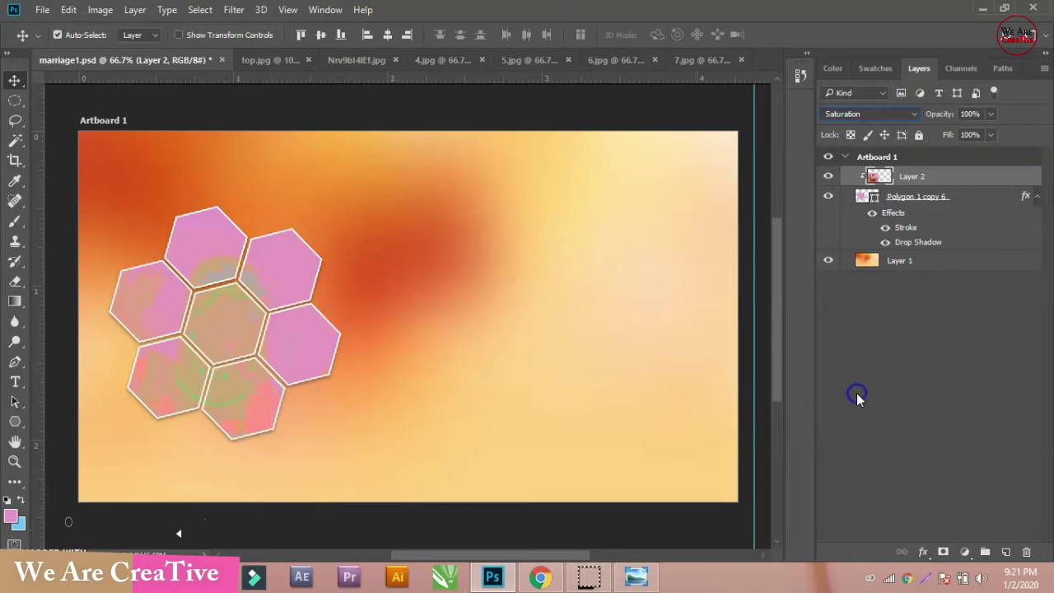
{"action": "left_click", "coordinate": [863, 115]}
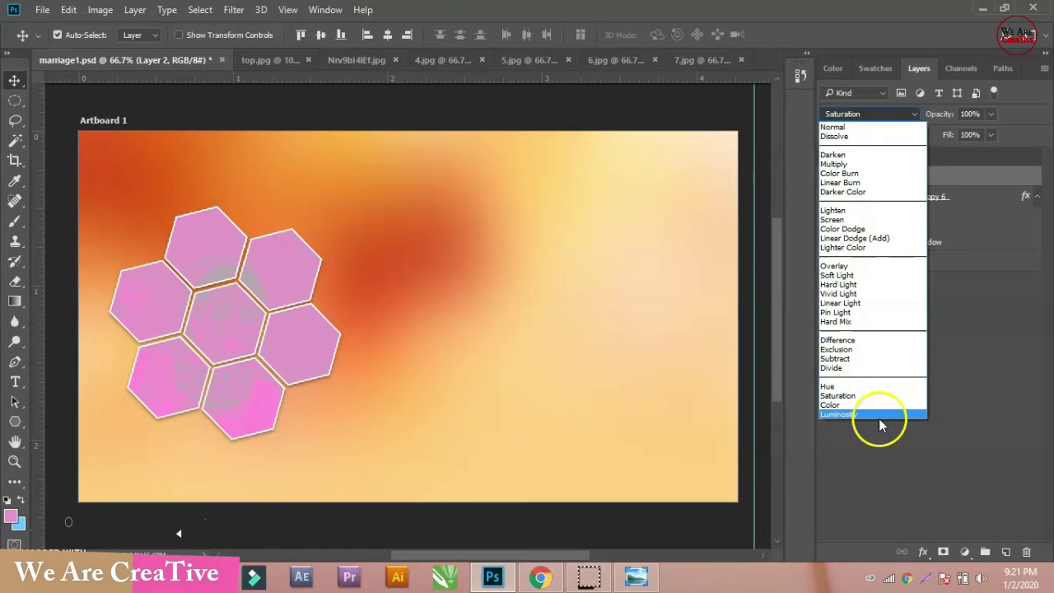
{"action": "left_click", "coordinate": [833, 414]}
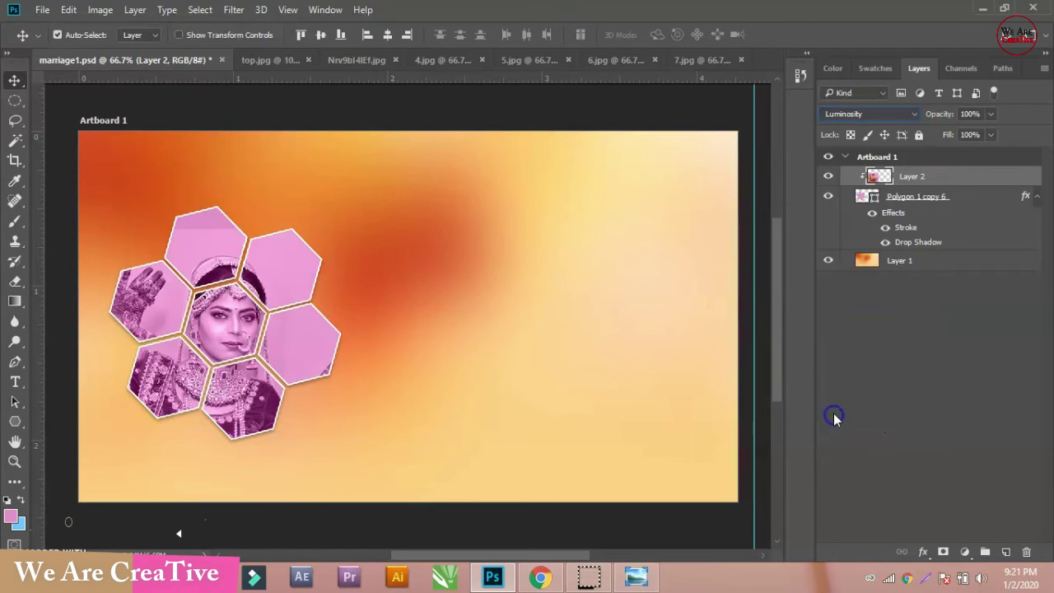
Step: Return the clipped photo layer's blend mode to Normal
{"action": "left_click", "coordinate": [916, 198]}
{"action": "left_click", "coordinate": [918, 176]}
{"action": "left_click", "coordinate": [909, 115]}
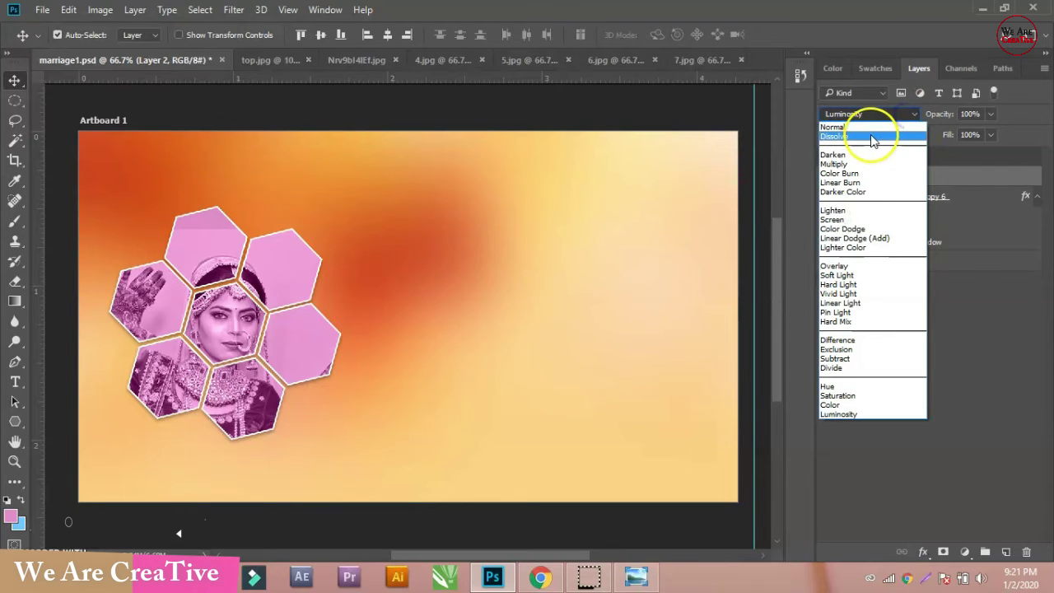
{"action": "left_click", "coordinate": [871, 128]}
Step: Set the merged hexagon layer's blend mode to Luminosity, and select the clipped photo layer
{"action": "left_click", "coordinate": [911, 198]}
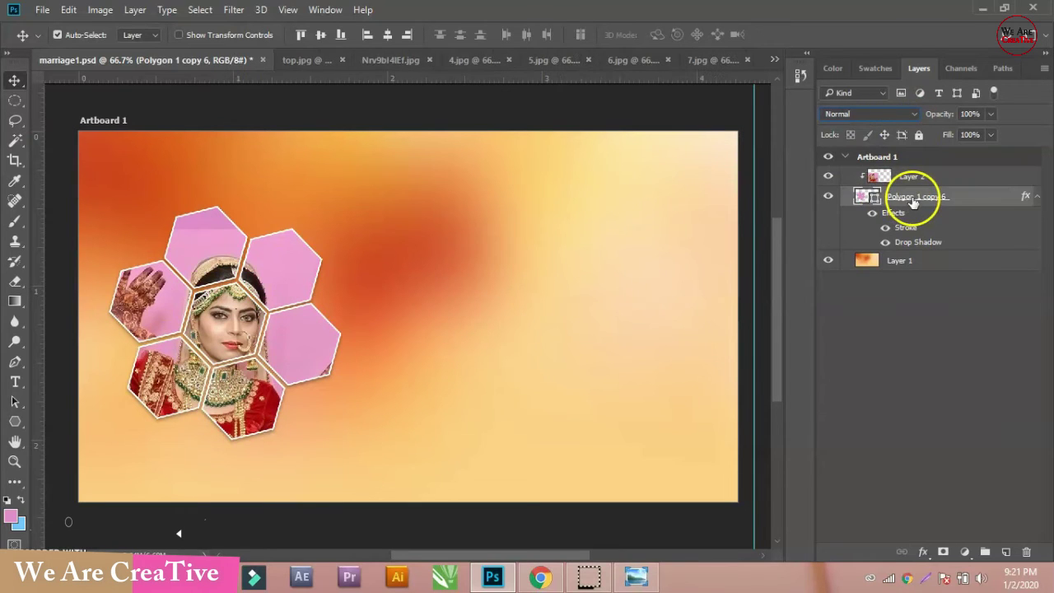
{"action": "left_click", "coordinate": [887, 120]}
{"action": "left_click", "coordinate": [841, 416]}
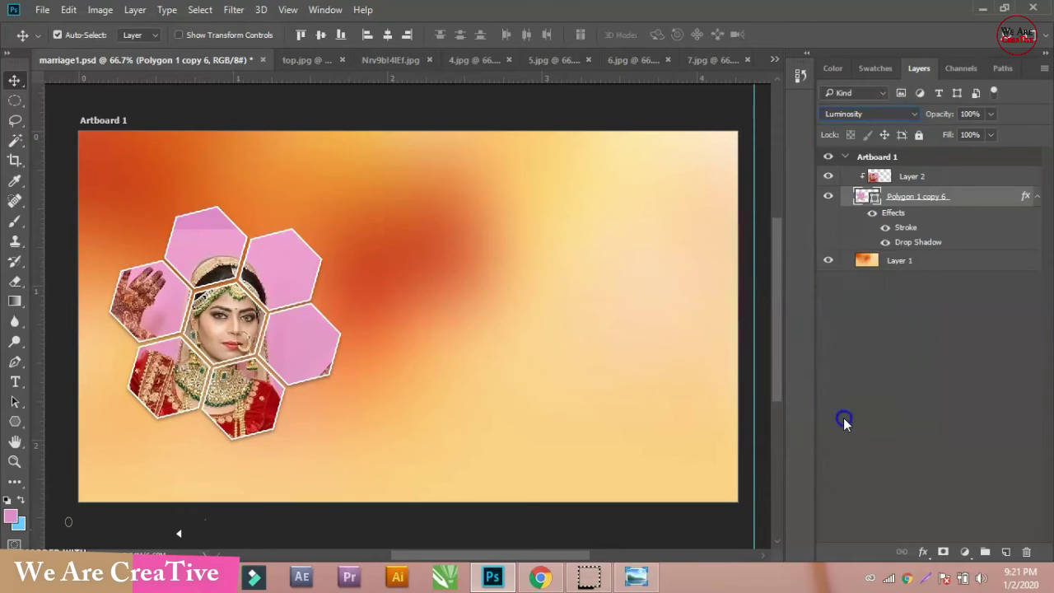
{"action": "left_click", "coordinate": [211, 245]}
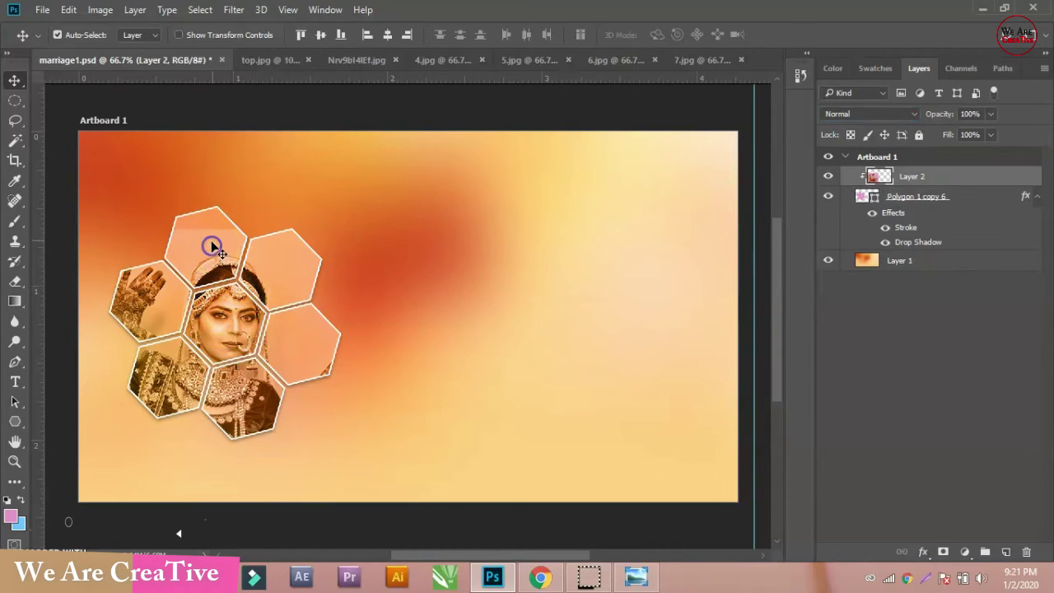
Step: Scale the clipped photo up to about 115% and nudge it left and down within the hexagons
{"action": "key", "text": "ctrl+t"}
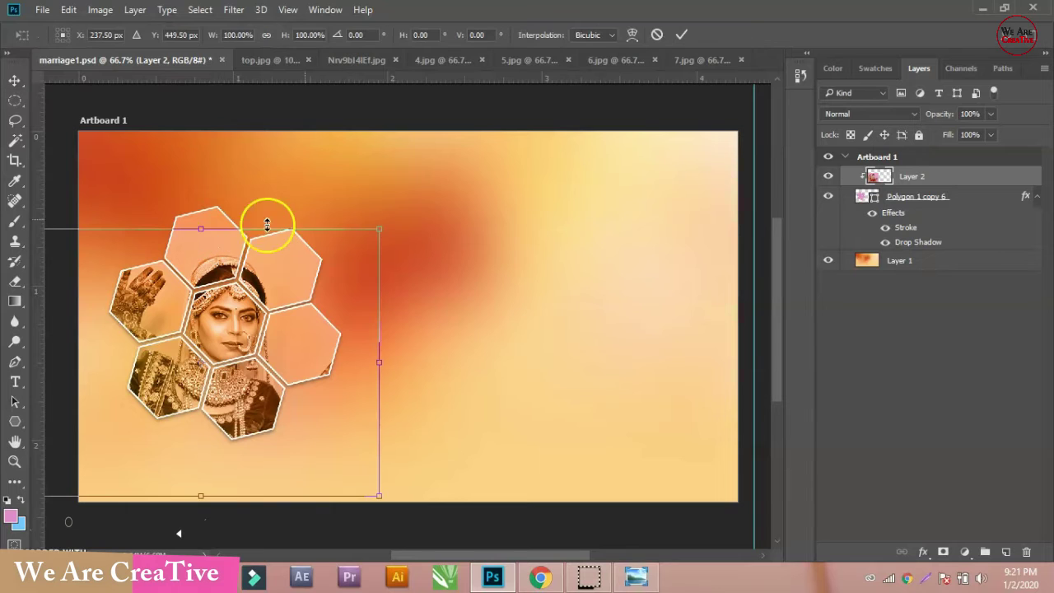
{"action": "left_click_drag", "start_coordinate": [381, 224], "coordinate": [401, 203]}
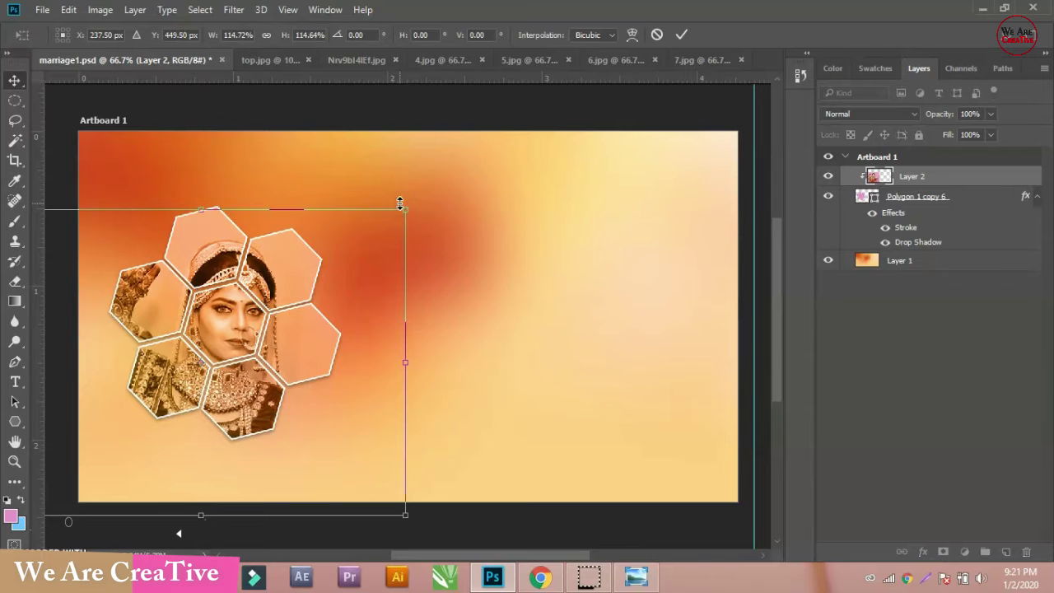
{"action": "double_click", "coordinate": [242, 307]}
{"action": "key", "text": "Left"}
{"action": "key", "text": "Left"}
{"action": "key", "text": "Left"}
{"action": "key", "text": "Left"}
{"action": "key", "text": "Left"}
{"action": "key", "text": "Left"}
{"action": "key", "text": "Left"}
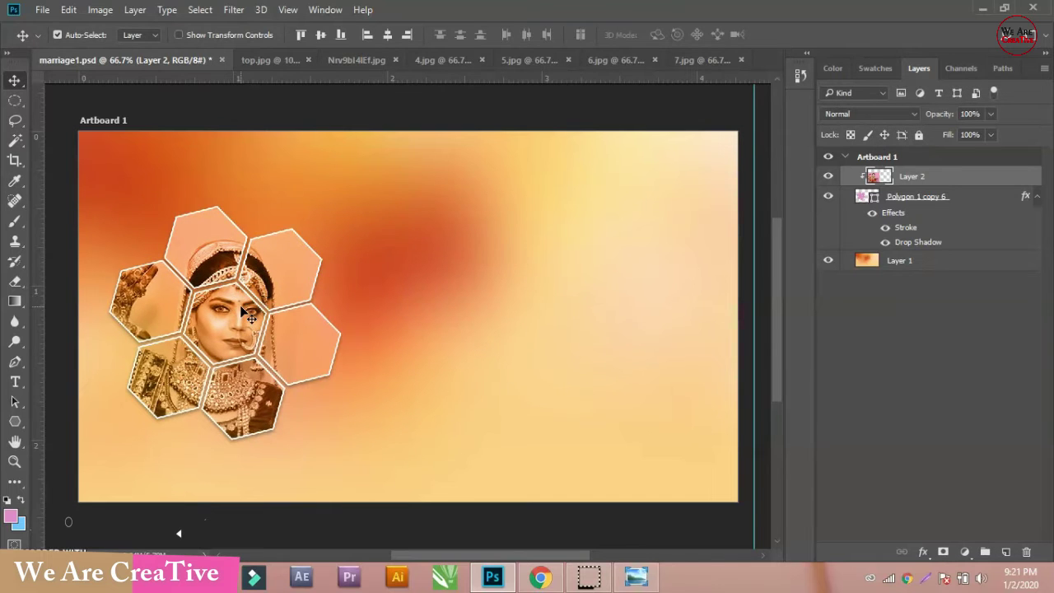
{"action": "key", "text": "Down"}
{"action": "key", "text": "Down"}
{"action": "key", "text": "Down"}
{"action": "key", "text": "Down"}
{"action": "key", "text": "Down"}
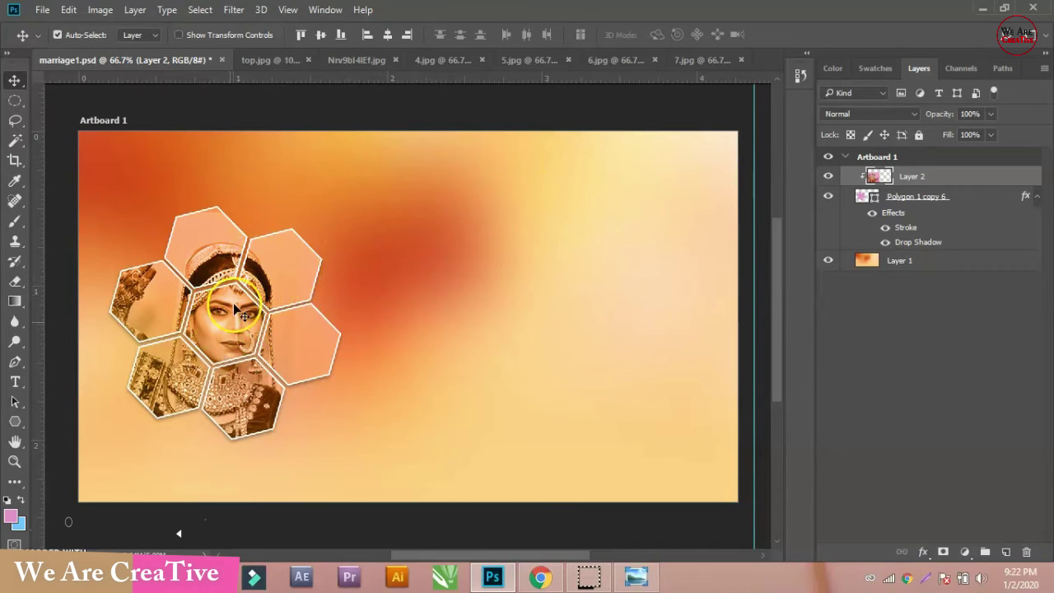
Step: Select a rectangular area in the artboard's upper right and fill it with the pink foreground color on a new layer
{"action": "left_click", "coordinate": [14, 105]}
{"action": "left_click", "coordinate": [58, 102]}
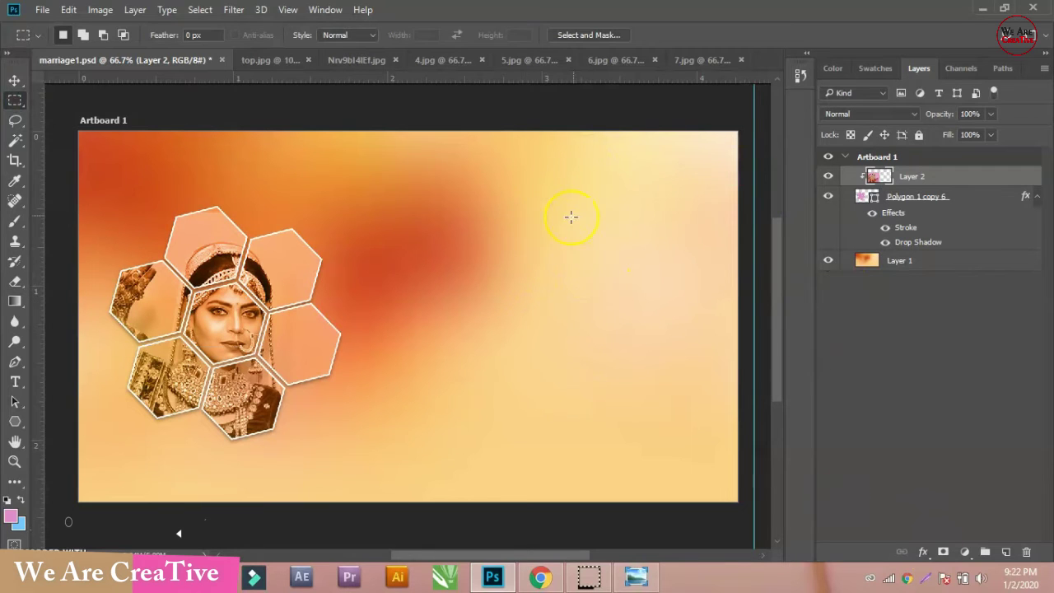
{"action": "left_click_drag", "start_coordinate": [540, 179], "coordinate": [709, 276]}
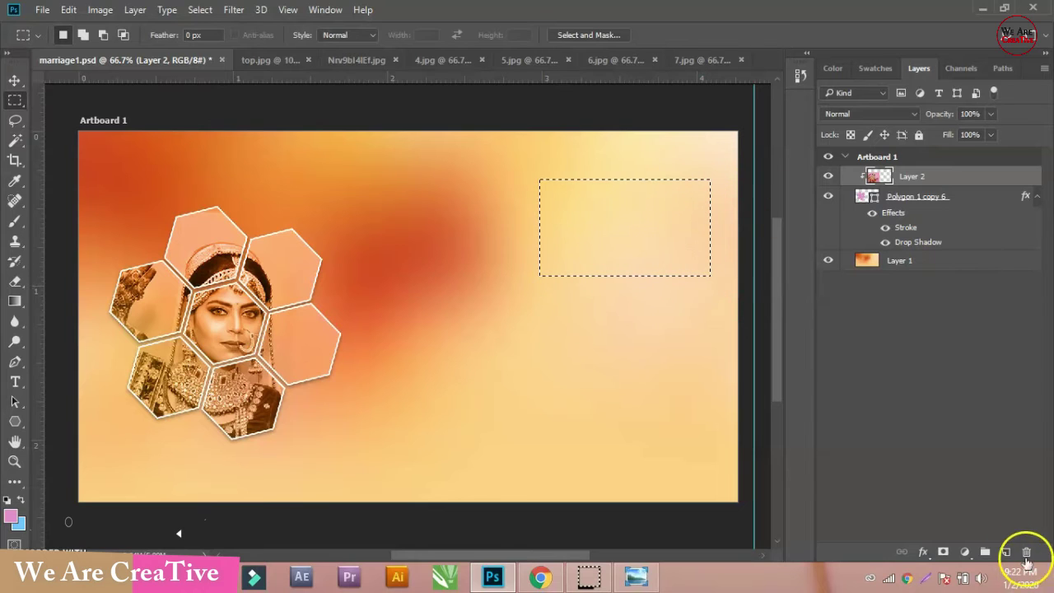
{"action": "left_click", "coordinate": [1005, 551]}
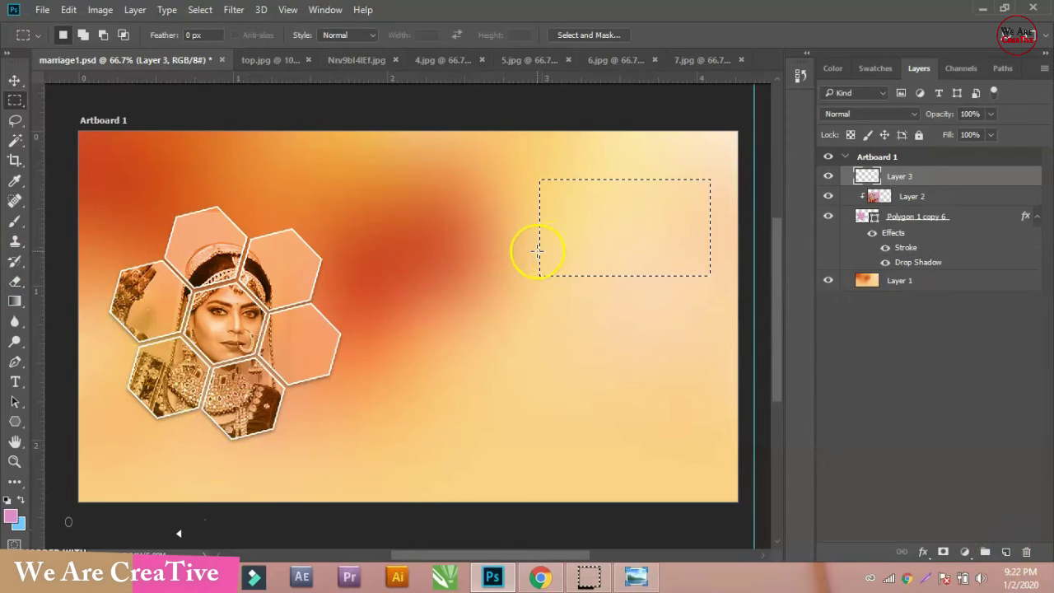
{"action": "key", "text": "alt"}
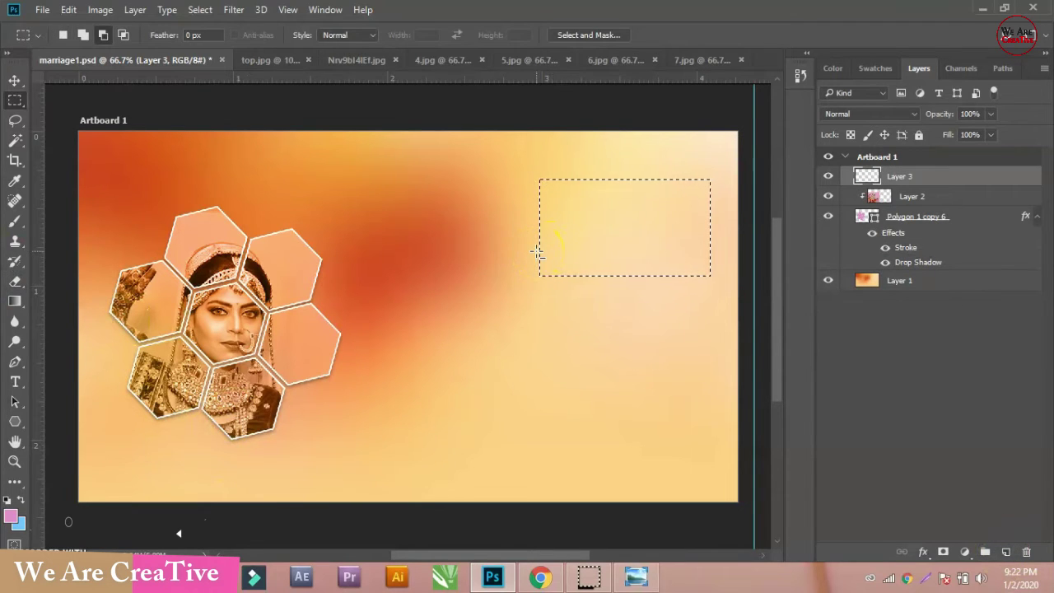
{"action": "key", "text": "alt+BackSpace"}
{"action": "left_click", "coordinate": [580, 227]}
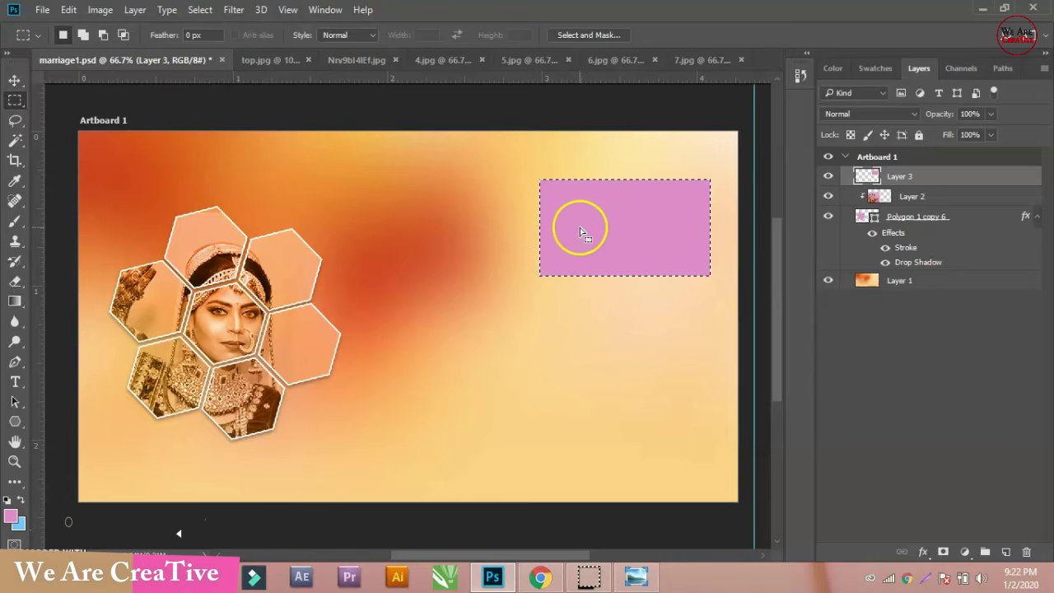
Step: Move the pink rectangle slightly left and down, shrink it a little, and place a copy directly below it
{"action": "left_click", "coordinate": [15, 80]}
{"action": "left_click_drag", "start_coordinate": [658, 236], "coordinate": [641, 241]}
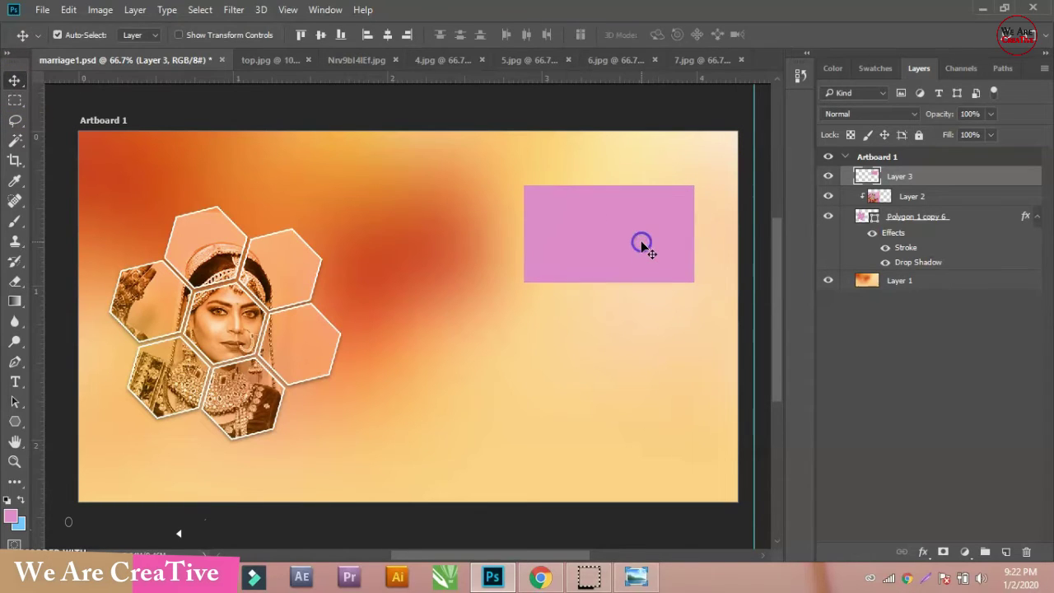
{"action": "key", "text": "ctrl+t"}
{"action": "left_click_drag", "start_coordinate": [694, 186], "coordinate": [690, 186]}
{"action": "key", "text": "Return"}
{"action": "left_click_drag", "start_coordinate": [658, 250], "coordinate": [642, 393]}
Step: Apply the preset layer style with the multi-ring outer glow to the upper pink rectangle
{"action": "left_click", "coordinate": [659, 260]}
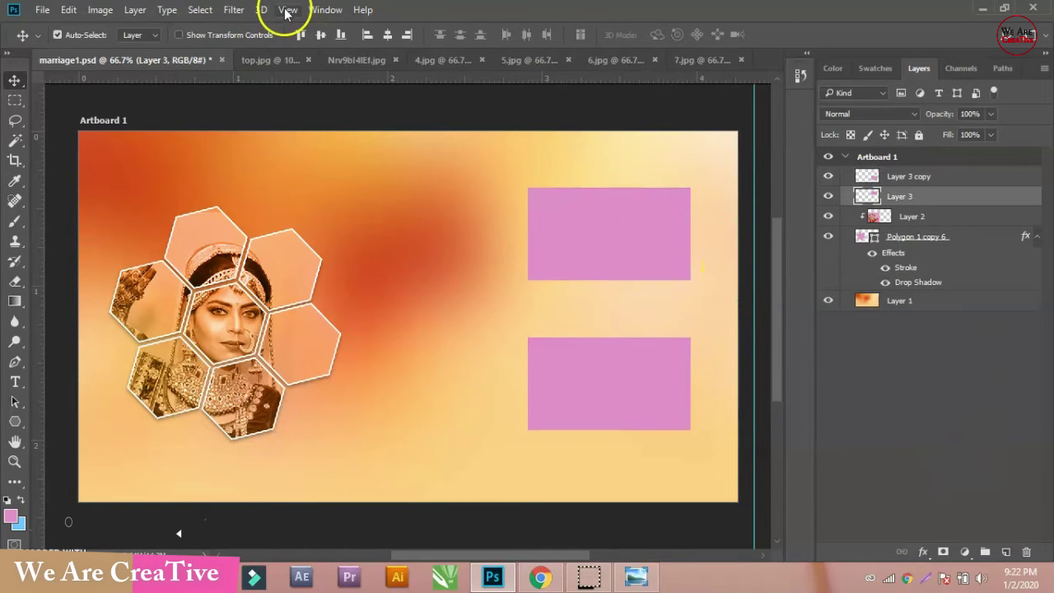
{"action": "left_click", "coordinate": [234, 9]}
{"action": "mouse_move", "coordinate": [272, 286]}
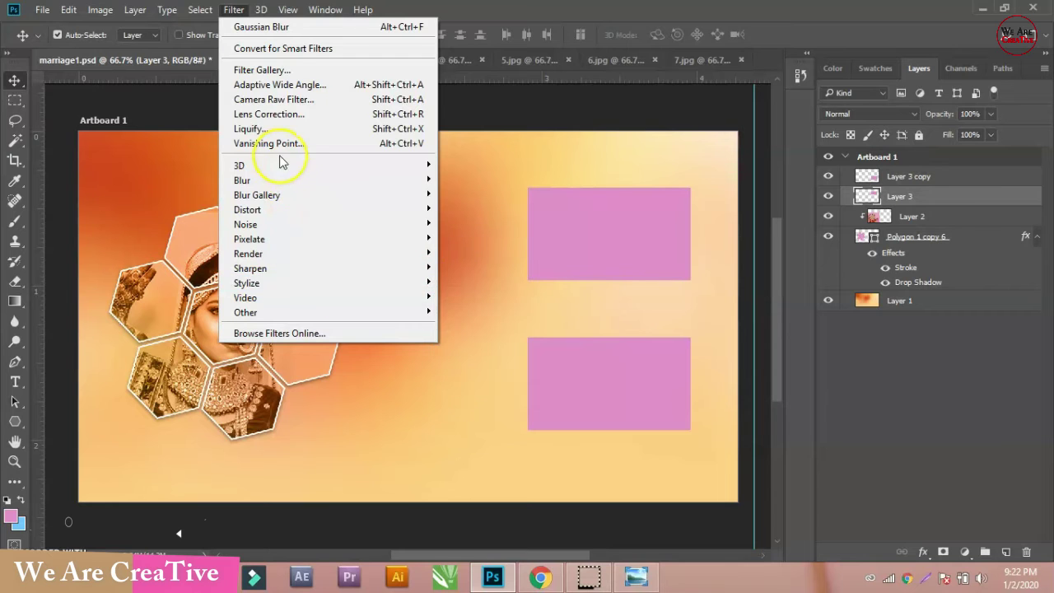
{"action": "mouse_move", "coordinate": [280, 9]}
{"action": "mouse_move", "coordinate": [321, 8]}
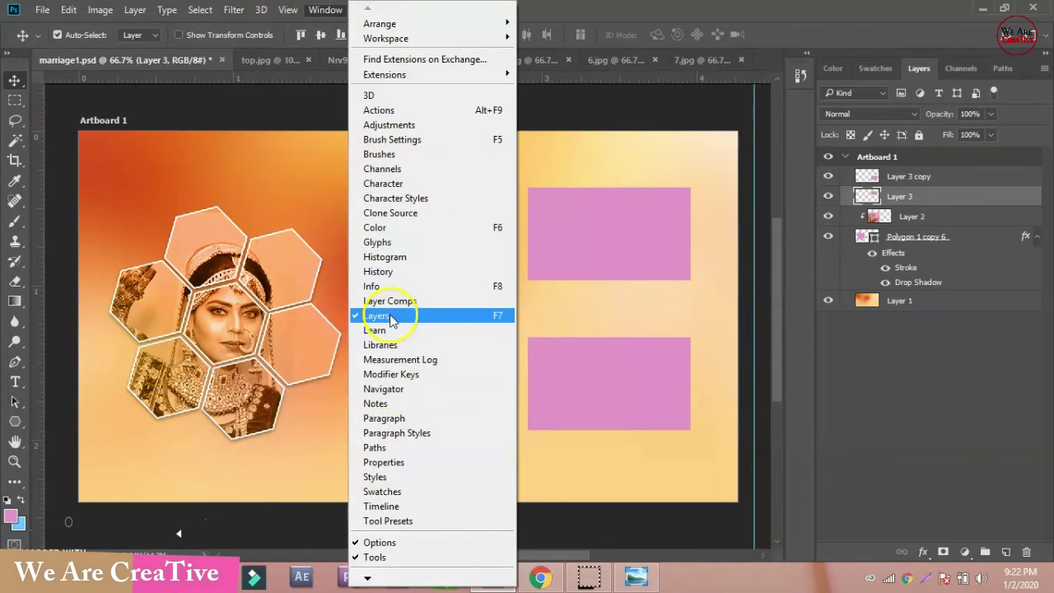
{"action": "left_click", "coordinate": [375, 477]}
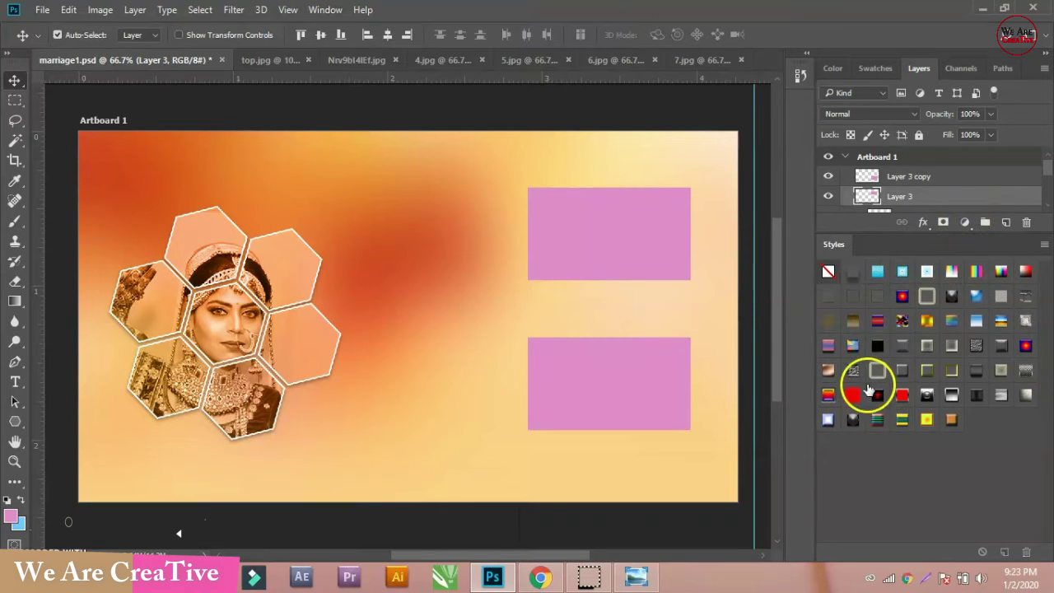
{"action": "left_click", "coordinate": [875, 370]}
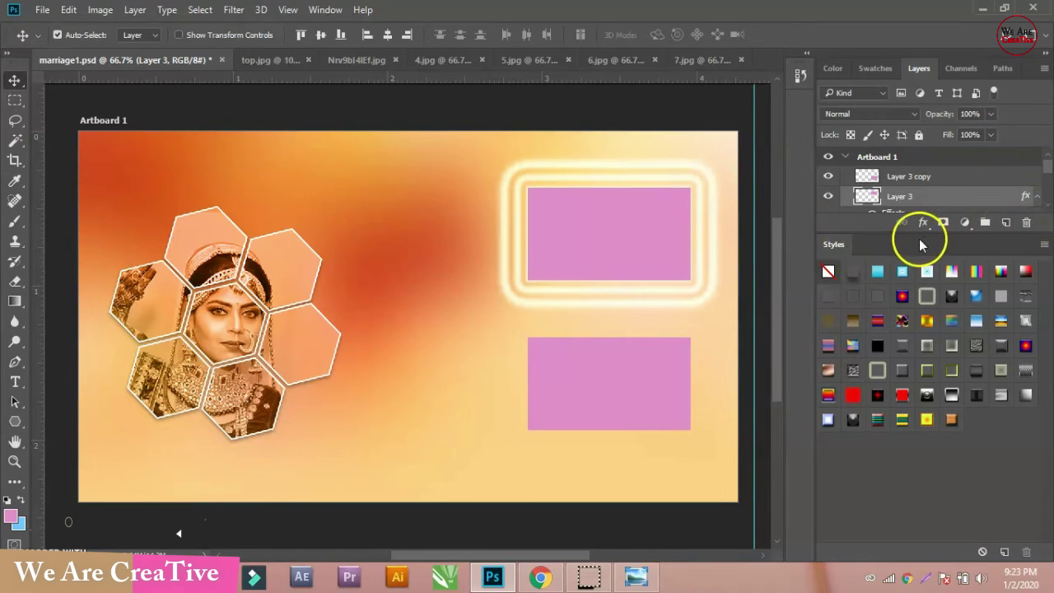
{"action": "left_click", "coordinate": [323, 9]}
{"action": "left_click", "coordinate": [374, 477]}
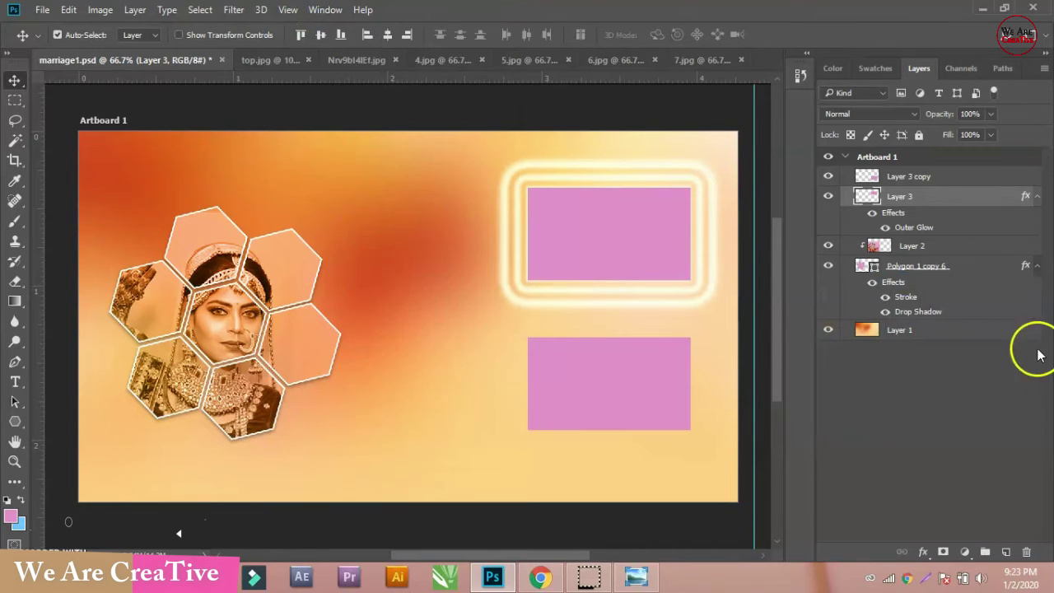
Step: Copy the upper rectangle's layer style onto the lower rectangle, and move the lower rectangle slightly down
{"action": "right_click", "coordinate": [912, 203]}
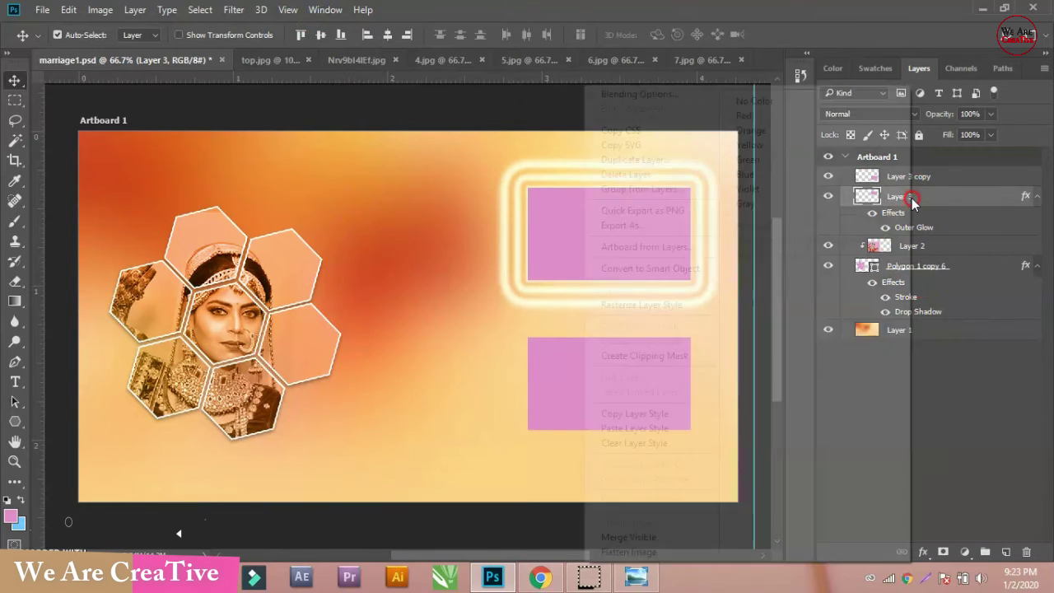
{"action": "left_click", "coordinate": [663, 416]}
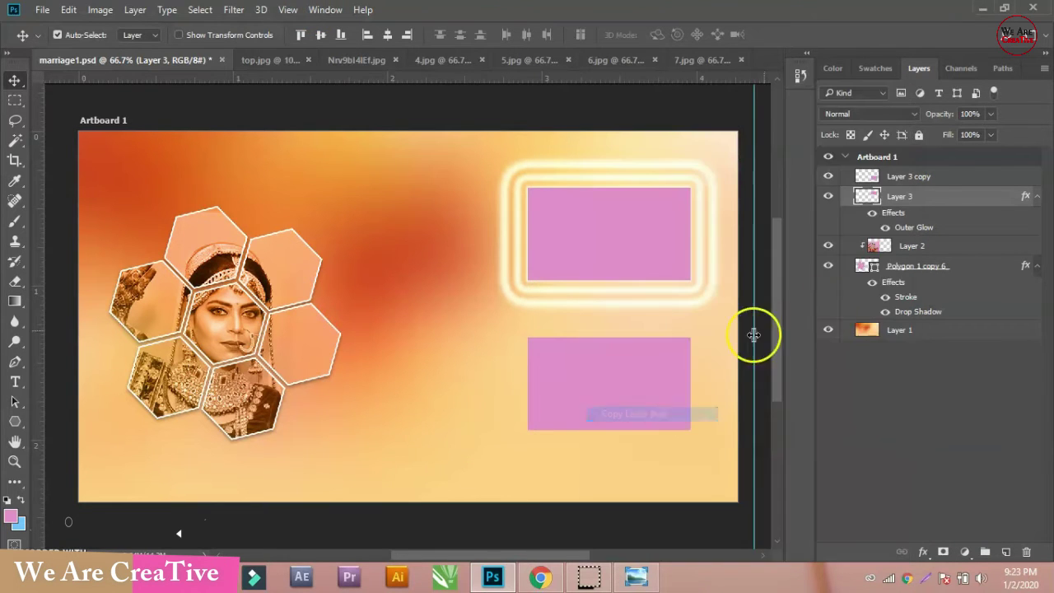
{"action": "right_click", "coordinate": [903, 178]}
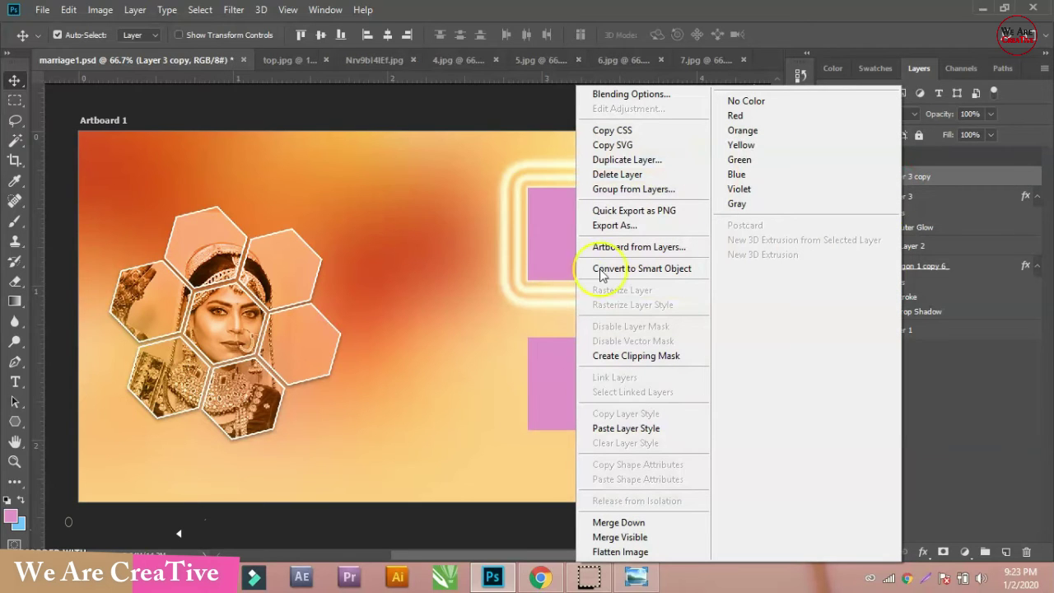
{"action": "left_click", "coordinate": [635, 429]}
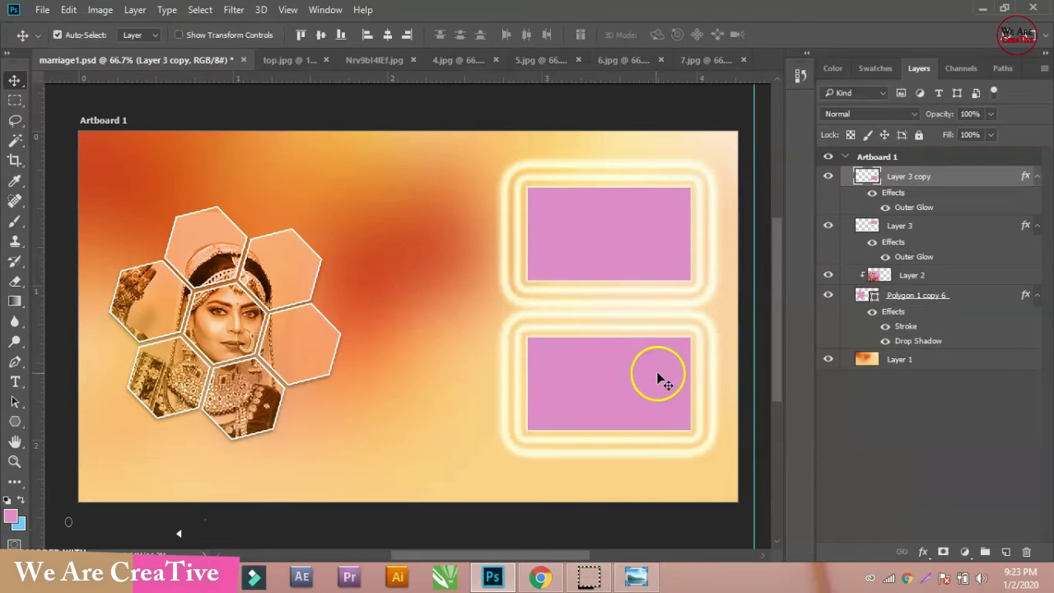
{"action": "left_click_drag", "start_coordinate": [653, 373], "coordinate": [654, 391]}
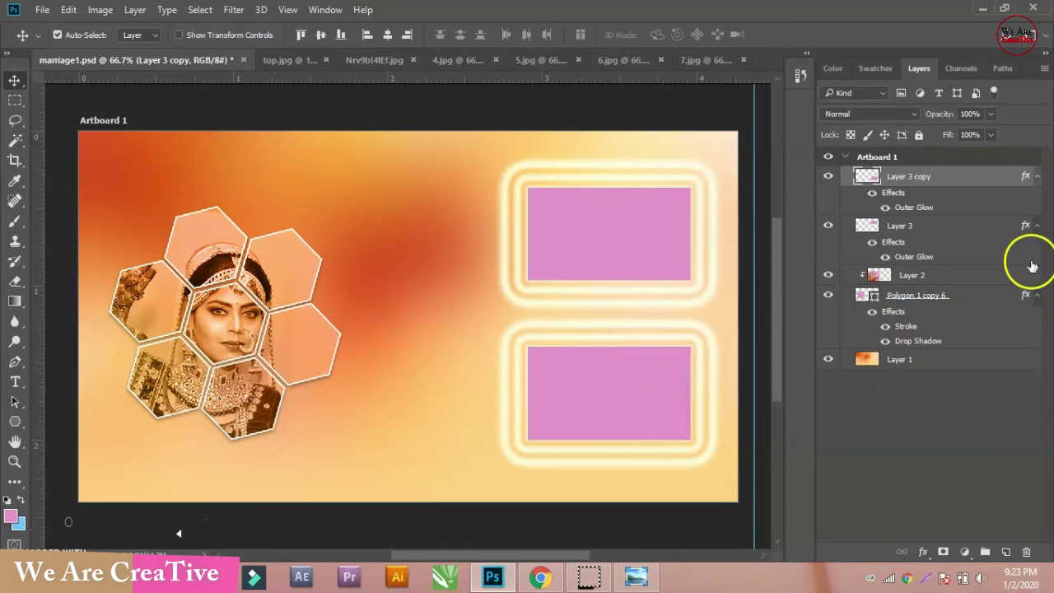
Step: Scale the clipped photo and the merged hexagon layer together to about 143%, shifting them slightly right
{"action": "left_click", "coordinate": [913, 272]}
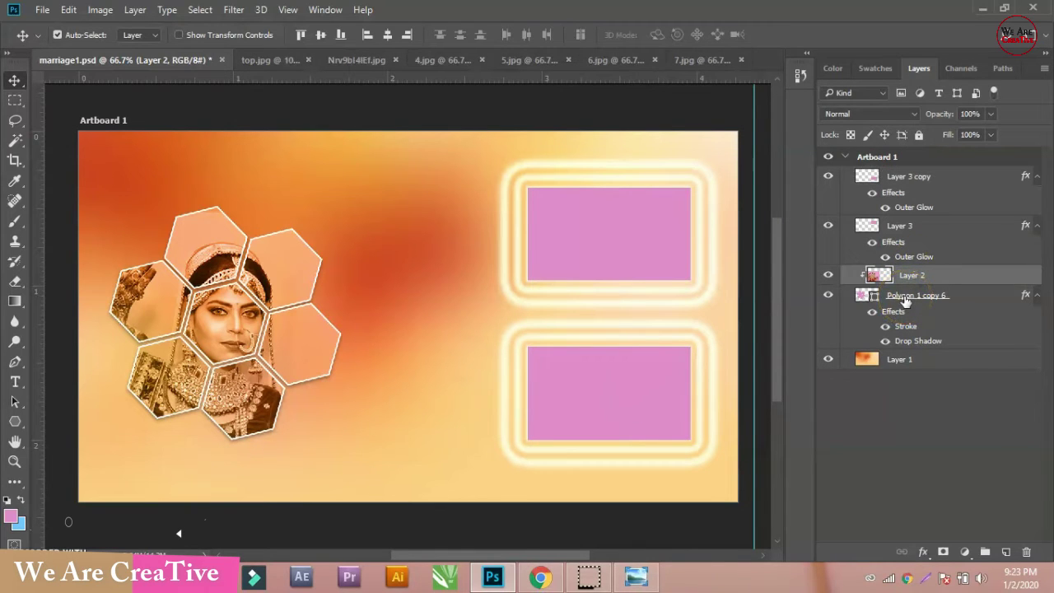
{"action": "left_click", "coordinate": [905, 298], "text": "ctrl"}
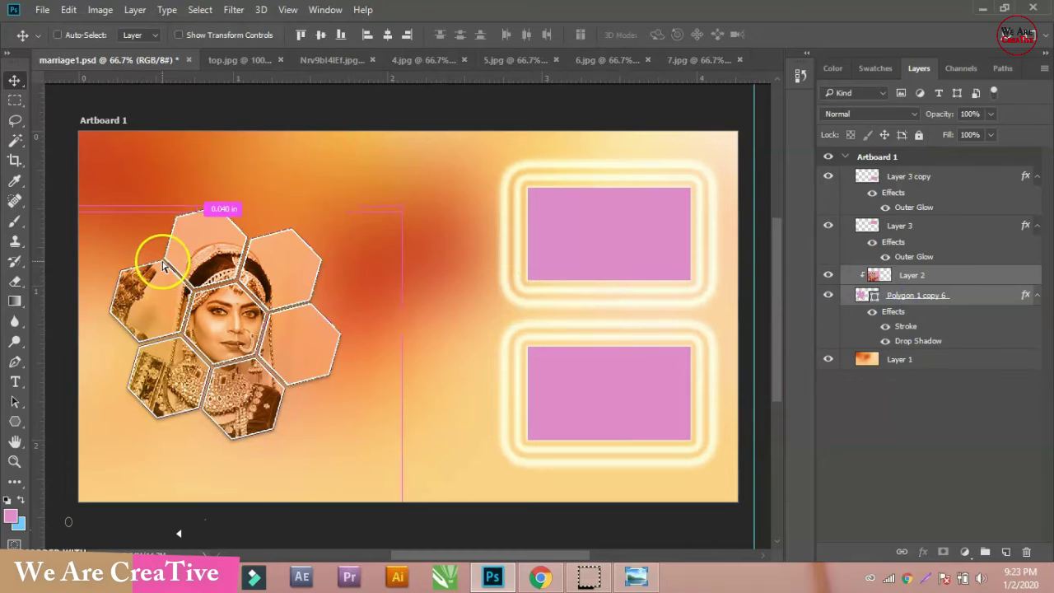
{"action": "key", "text": "ctrl+t"}
{"action": "left_click_drag", "start_coordinate": [401, 208], "coordinate": [451, 160]}
{"action": "left_click_drag", "start_coordinate": [311, 238], "coordinate": [322, 233]}
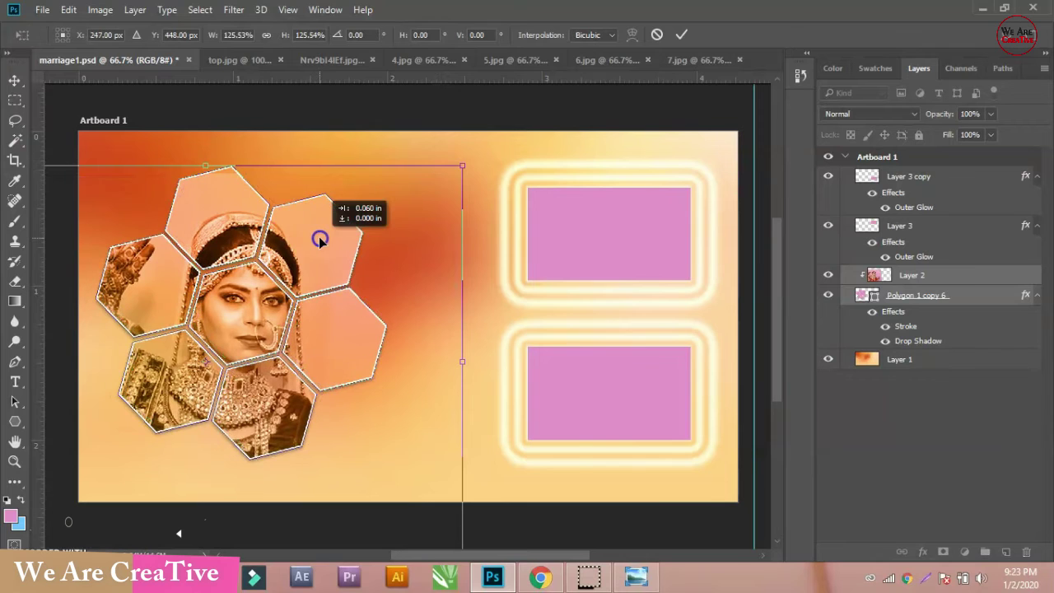
{"action": "left_click_drag", "start_coordinate": [462, 163], "coordinate": [477, 147]}
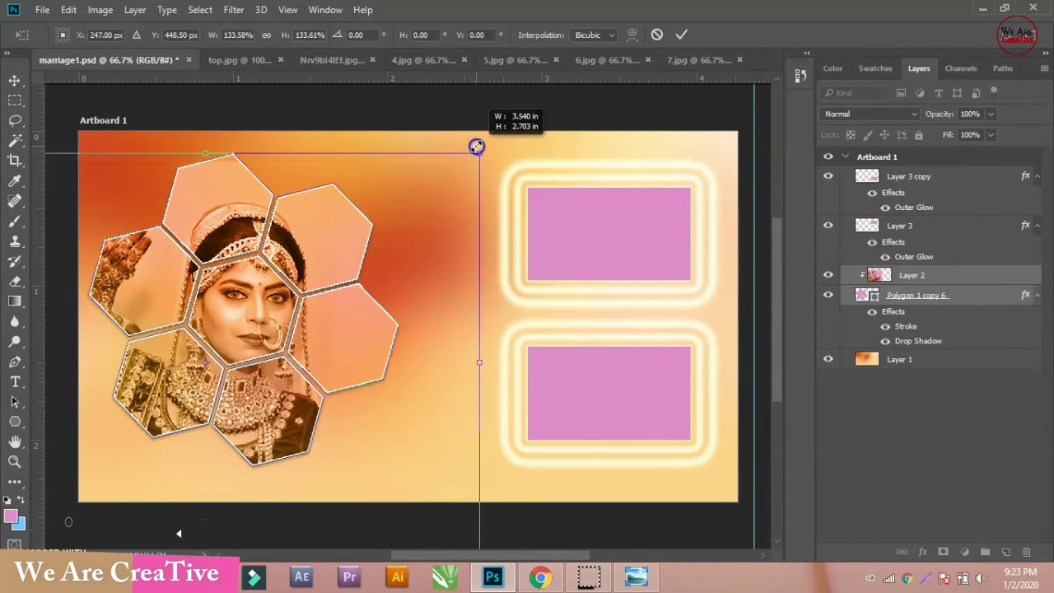
{"action": "left_click_drag", "start_coordinate": [351, 234], "coordinate": [366, 240]}
{"action": "left_click_drag", "start_coordinate": [496, 158], "coordinate": [511, 140]}
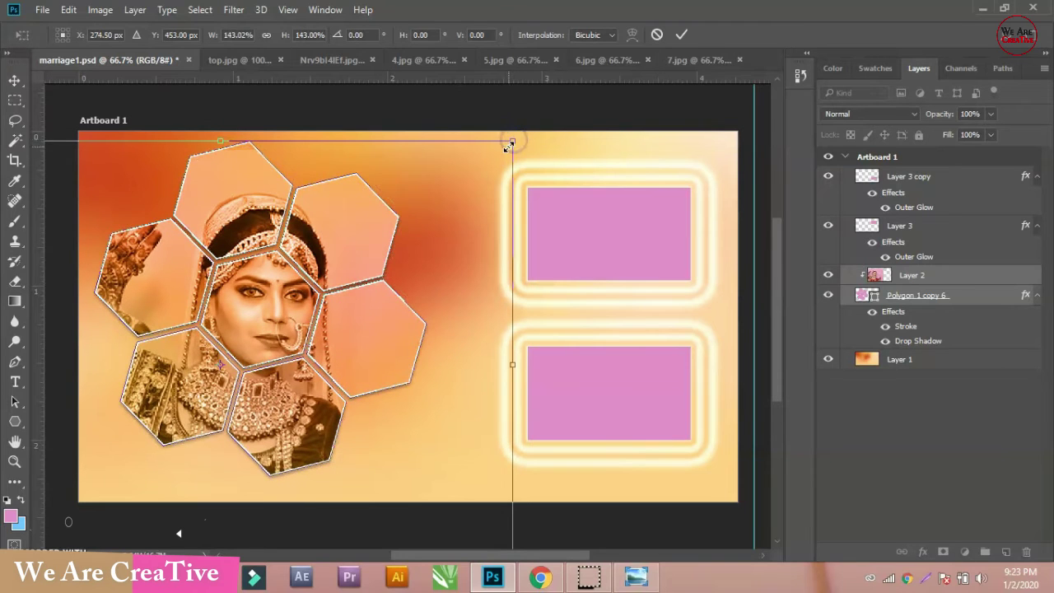
{"action": "key", "text": "Return"}
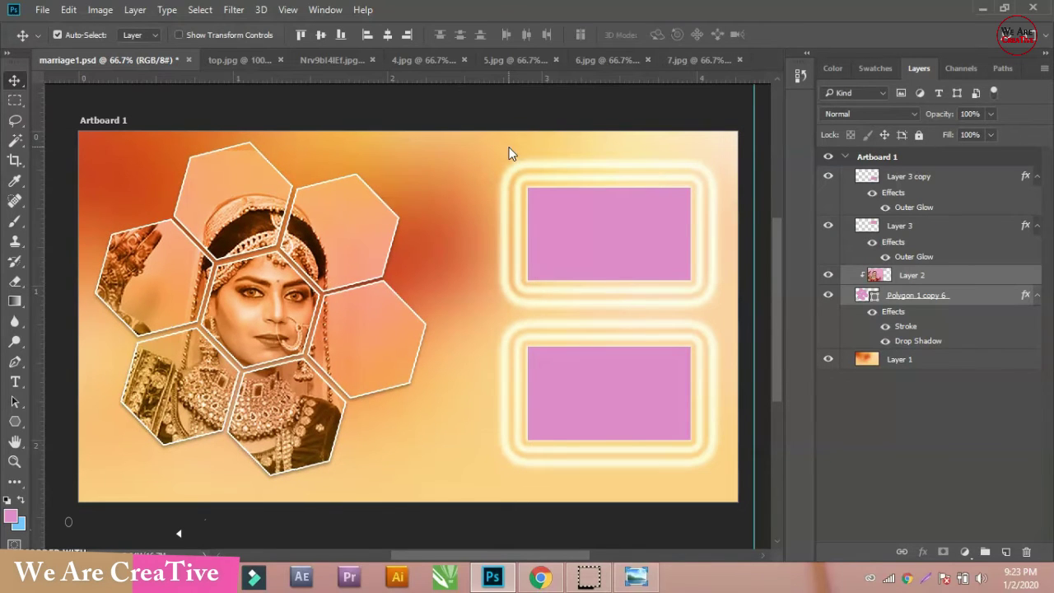
Step: Nudge the enlarged honeycomb and its photo down and slightly right, and select only the clipped photo layer
{"action": "key", "text": "Down"}
{"action": "key", "text": "Down"}
{"action": "key", "text": "Down"}
{"action": "key", "text": "Down"}
{"action": "key", "text": "Down"}
{"action": "key", "text": "Down"}
{"action": "key", "text": "Down"}
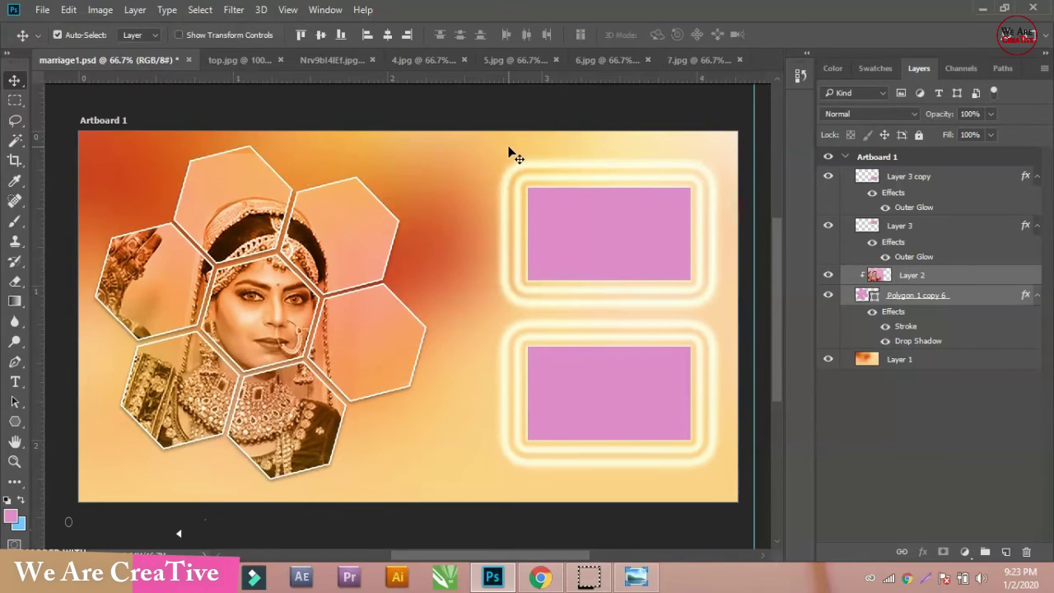
{"action": "key", "text": "Right"}
{"action": "key", "text": "Right"}
{"action": "key", "text": "Right"}
{"action": "key", "text": "Down"}
{"action": "key", "text": "Down"}
{"action": "key", "text": "Down"}
{"action": "key", "text": "Down"}
{"action": "key", "text": "Down"}
{"action": "key", "text": "Down"}
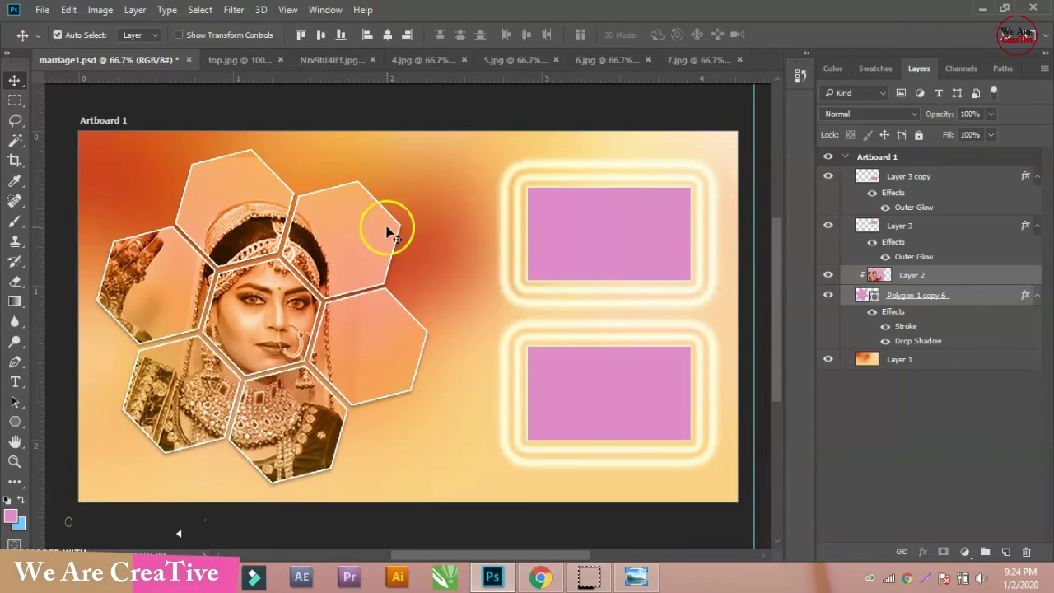
{"action": "left_click", "coordinate": [910, 273]}
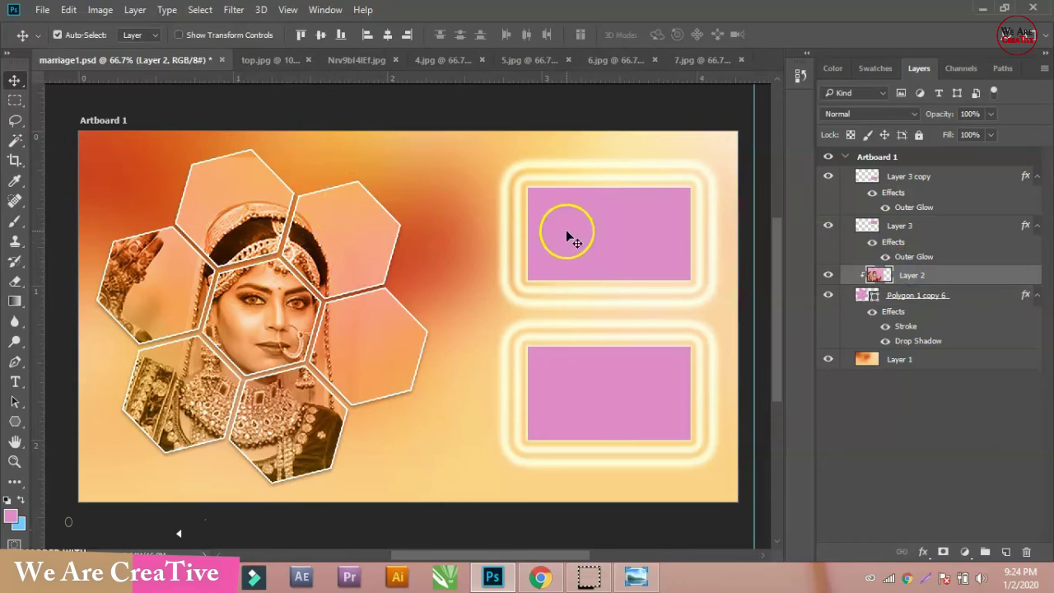
Step: Nudge the upper pink rectangle up toward the artboard's top edge
{"action": "left_click", "coordinate": [632, 224]}
{"action": "key", "text": "Up"}
{"action": "key", "text": "Up"}
{"action": "key", "text": "Up"}
{"action": "key", "text": "Up"}
{"action": "key", "text": "Up"}
{"action": "key", "text": "Up"}
{"action": "key", "text": "Up"}
{"action": "key", "text": "Up"}
{"action": "key", "text": "Up"}
{"action": "key", "text": "Up"}
{"action": "key", "text": "Up"}
{"action": "key", "text": "Up"}
{"action": "key", "text": "Up"}
{"action": "key", "text": "Up"}
{"action": "key", "text": "Up"}
{"action": "key", "text": "Up"}
{"action": "key", "text": "Up"}
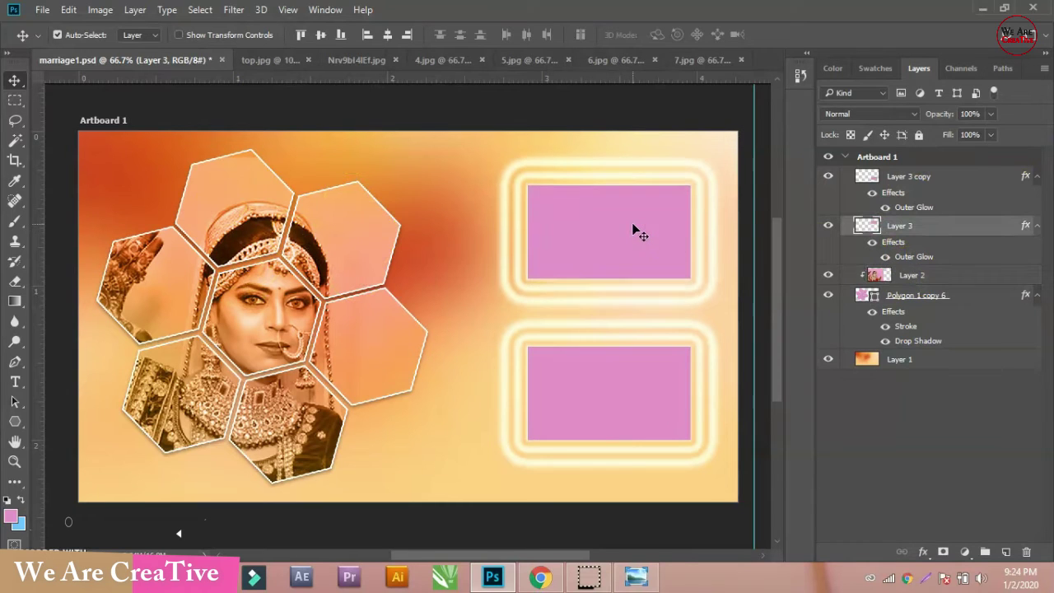
{"action": "key", "text": "Up"}
{"action": "key", "text": "Up"}
{"action": "key", "text": "Up"}
Step: Nudge the lower pink rectangle down to widen the gap between the two glowing frames
{"action": "left_click", "coordinate": [621, 392]}
{"action": "key", "text": "Down"}
{"action": "key", "text": "Down"}
{"action": "key", "text": "Down"}
{"action": "key", "text": "Down"}
{"action": "key", "text": "Down"}
{"action": "key", "text": "Down"}
{"action": "key", "text": "Down"}
{"action": "key", "text": "Down"}
{"action": "key", "text": "Down"}
{"action": "key", "text": "Down"}
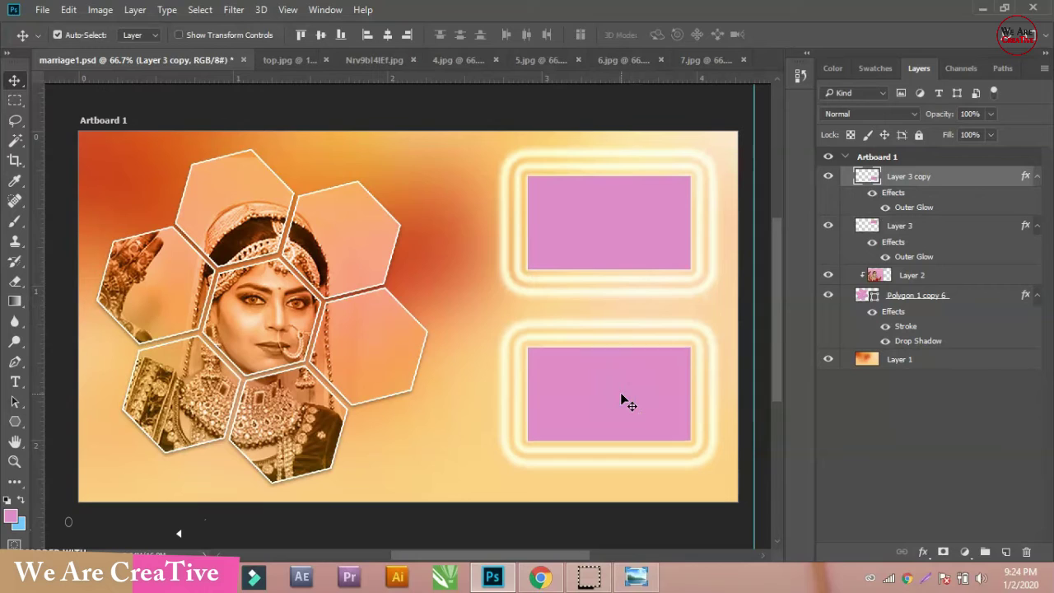
{"action": "key", "text": "Down"}
{"action": "key", "text": "Down"}
{"action": "key", "text": "Down"}
{"action": "key", "text": "Down"}
{"action": "key", "text": "Down"}
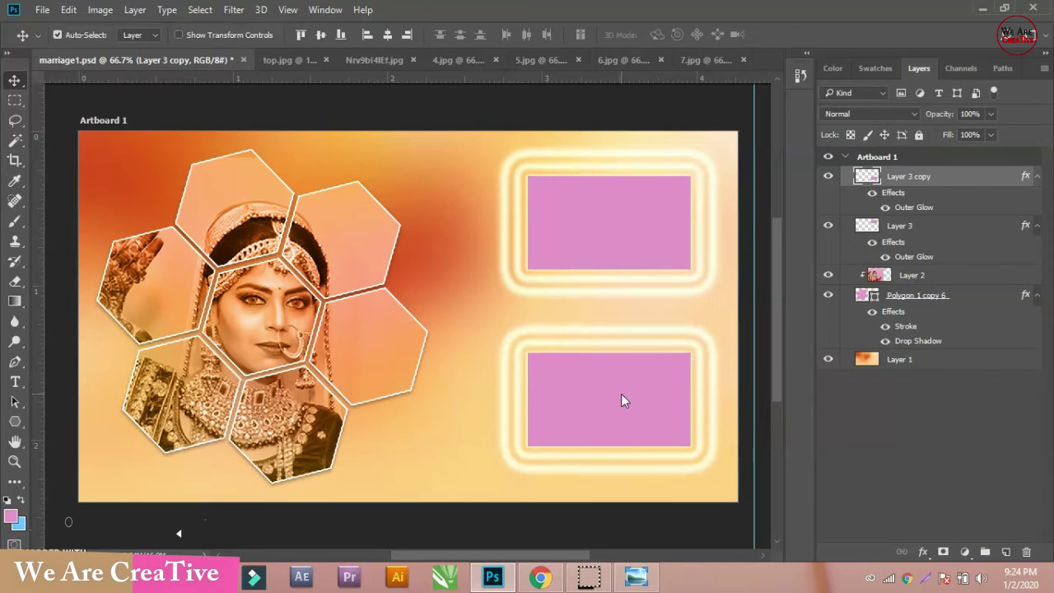
Step: Nudge the upper pink rectangle slightly back down to balance the frames' spacing
{"action": "left_click", "coordinate": [623, 223]}
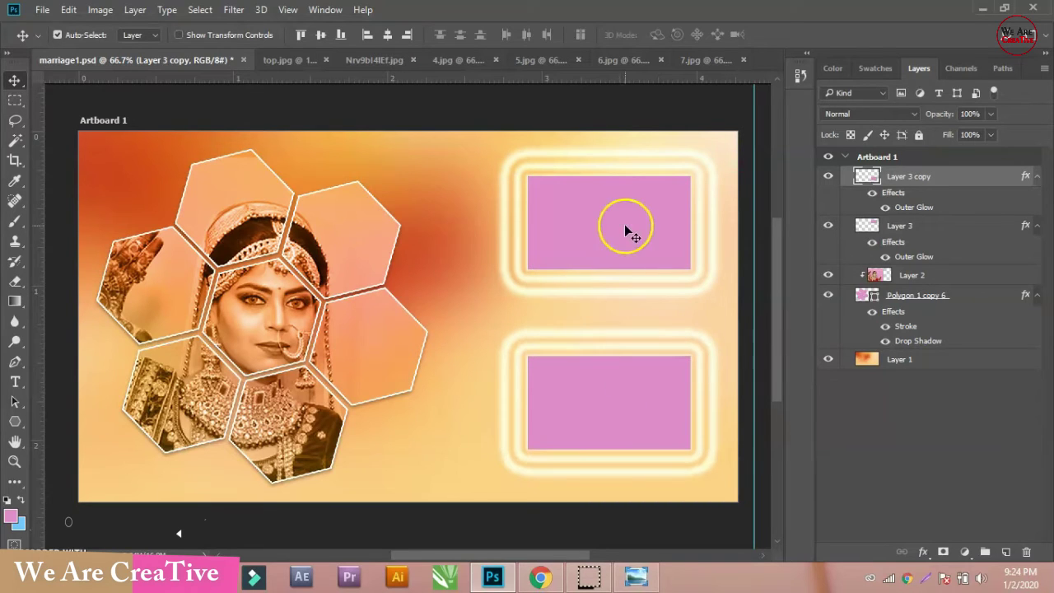
{"action": "key", "text": "Down"}
{"action": "key", "text": "Down"}
{"action": "key", "text": "Down"}
{"action": "key", "text": "Down"}
{"action": "key", "text": "Down"}
{"action": "key", "text": "Down"}
{"action": "key", "text": "Down"}
{"action": "key", "text": "Down"}
{"action": "key", "text": "Down"}
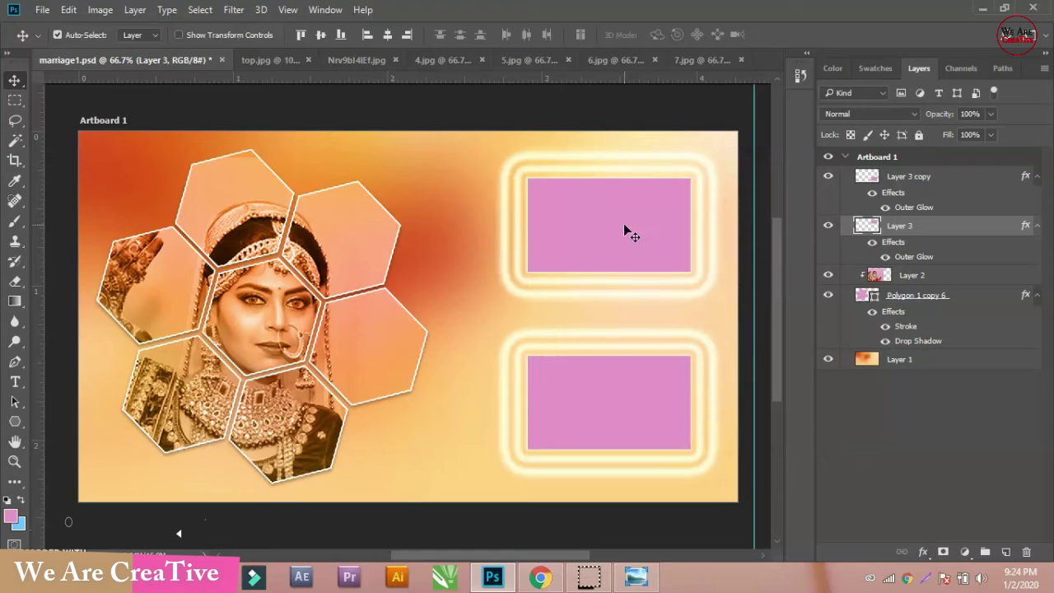
Step: Fine-tune the upper pink rectangle's vertical position, leaving it slightly closer to the lower frame
{"action": "key", "text": "Down"}
{"action": "key", "text": "Up"}
{"action": "key", "text": "Up"}
{"action": "key", "text": "Up"}
{"action": "left_click", "coordinate": [675, 95]}
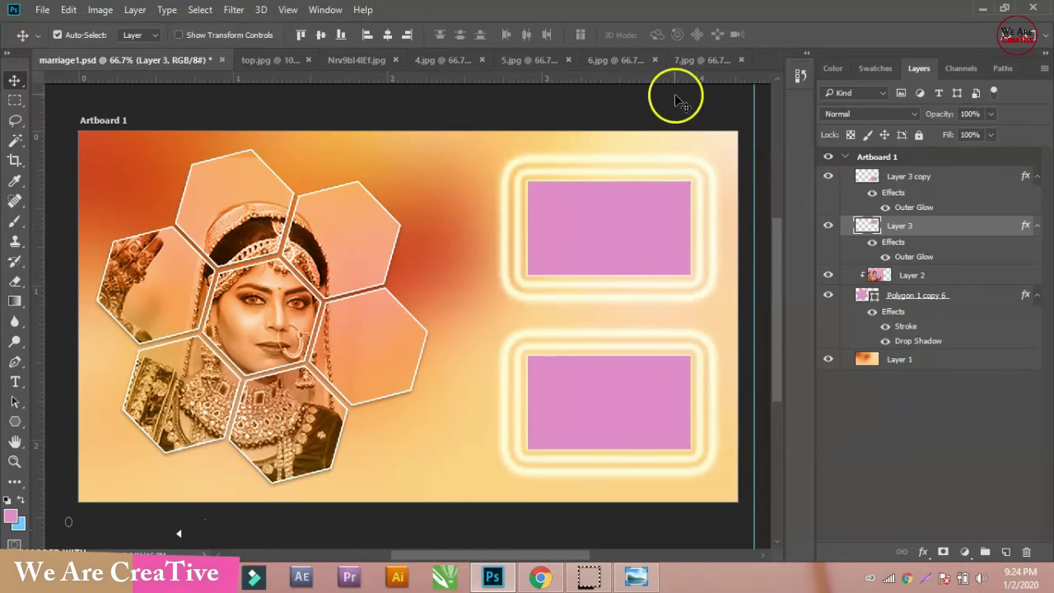
Step: Copy the entire bride photo from 6.jpg and paste it into marriage1.psd directly above Layer 3
{"action": "left_click", "coordinate": [620, 61]}
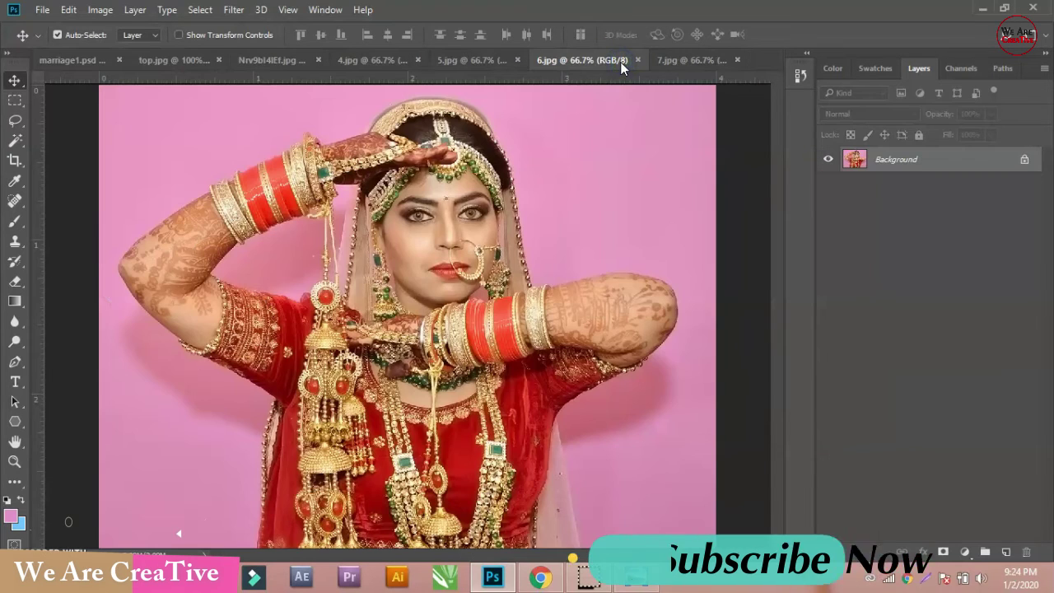
{"action": "left_click", "coordinate": [879, 168]}
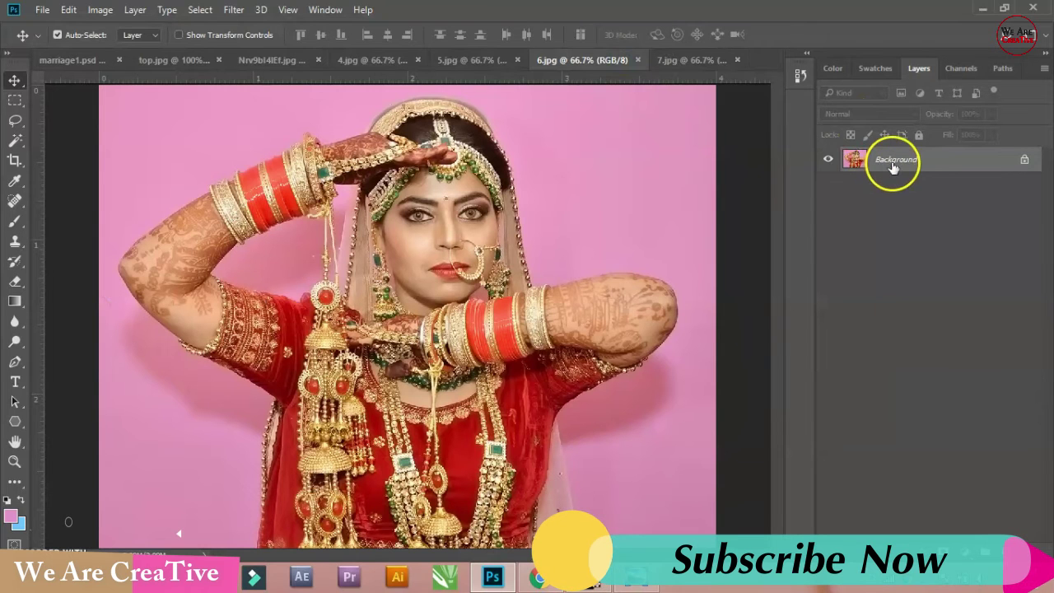
{"action": "key", "text": "ctrl+a"}
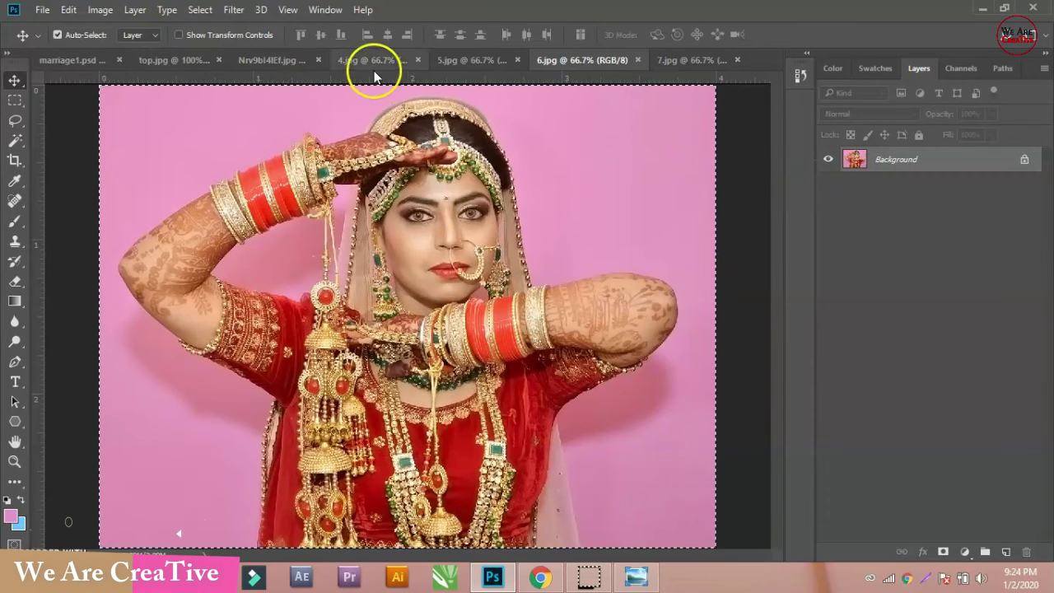
{"action": "left_click", "coordinate": [81, 72]}
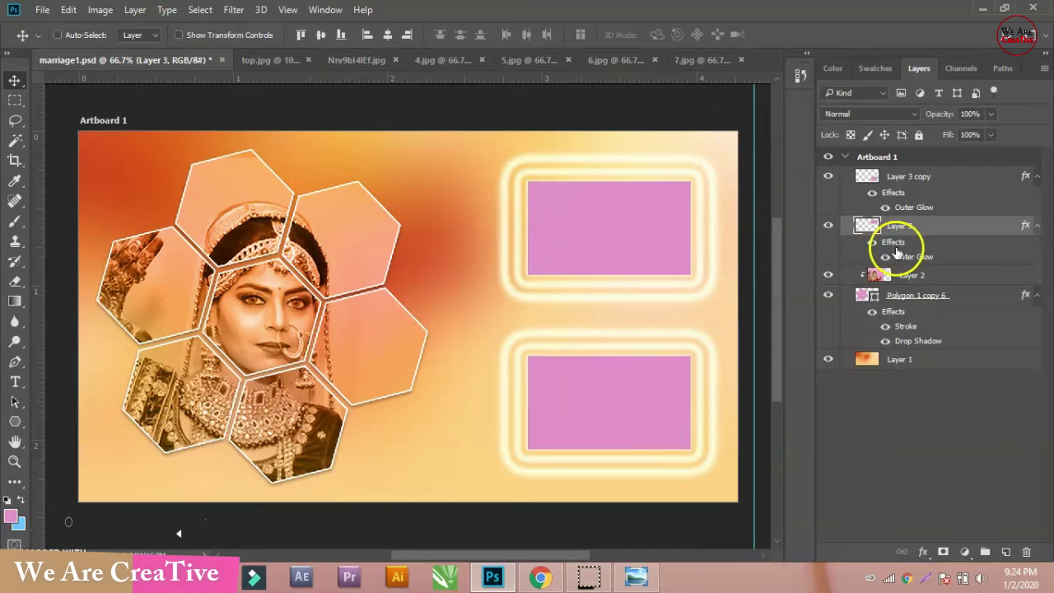
{"action": "key", "text": "ctrl+v"}
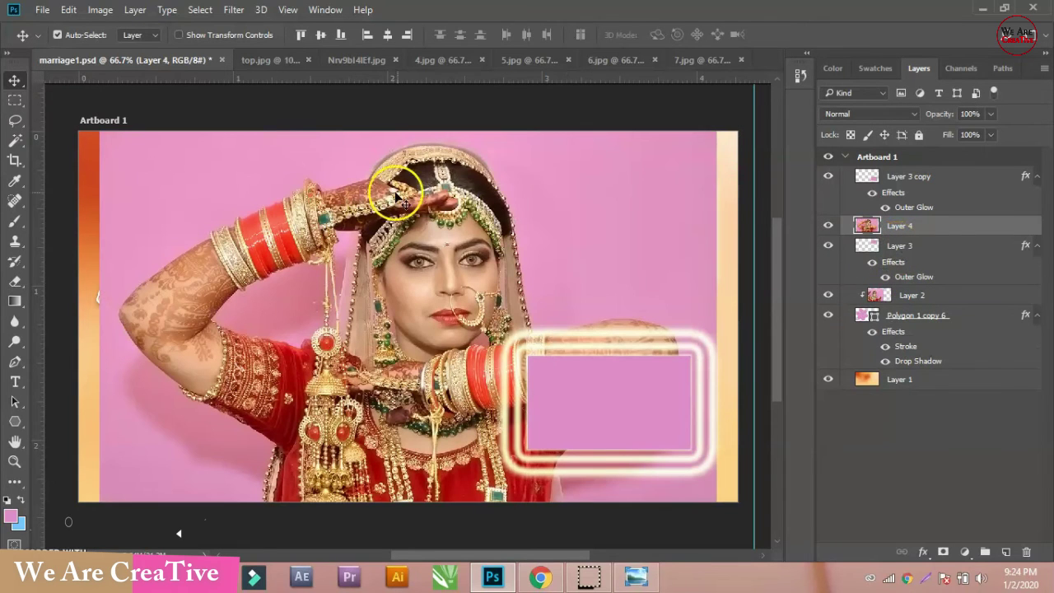
Step: Scale down the pasted bride photo, move it over the upper frame, and clip it to the pink rectangle
{"action": "key", "text": "ctrl+t"}
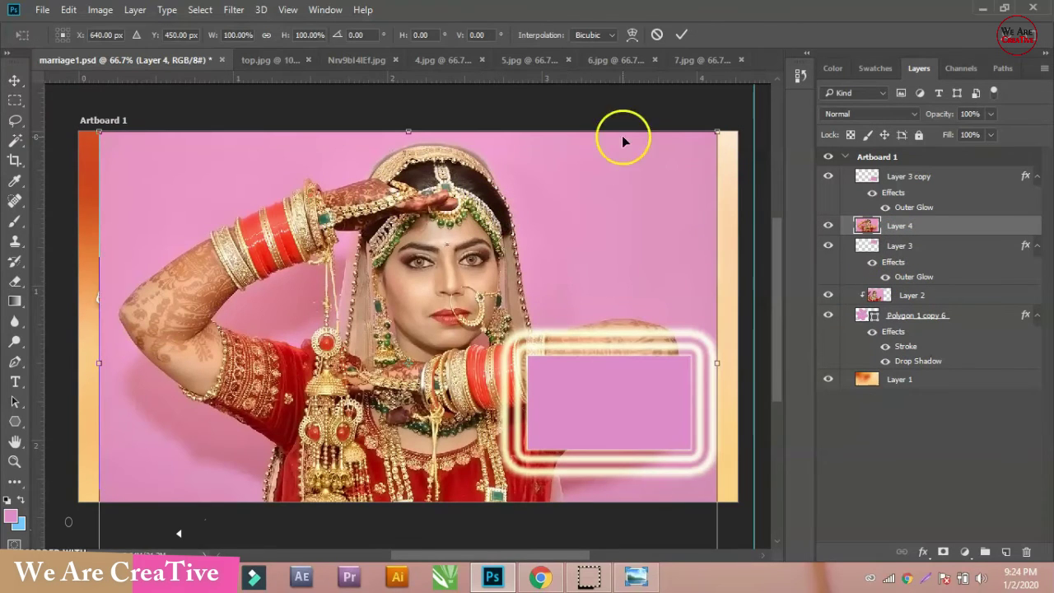
{"action": "left_click_drag", "start_coordinate": [681, 170], "coordinate": [589, 283]}
{"action": "left_click_drag", "start_coordinate": [489, 308], "coordinate": [688, 204]}
{"action": "key", "text": "Return"}
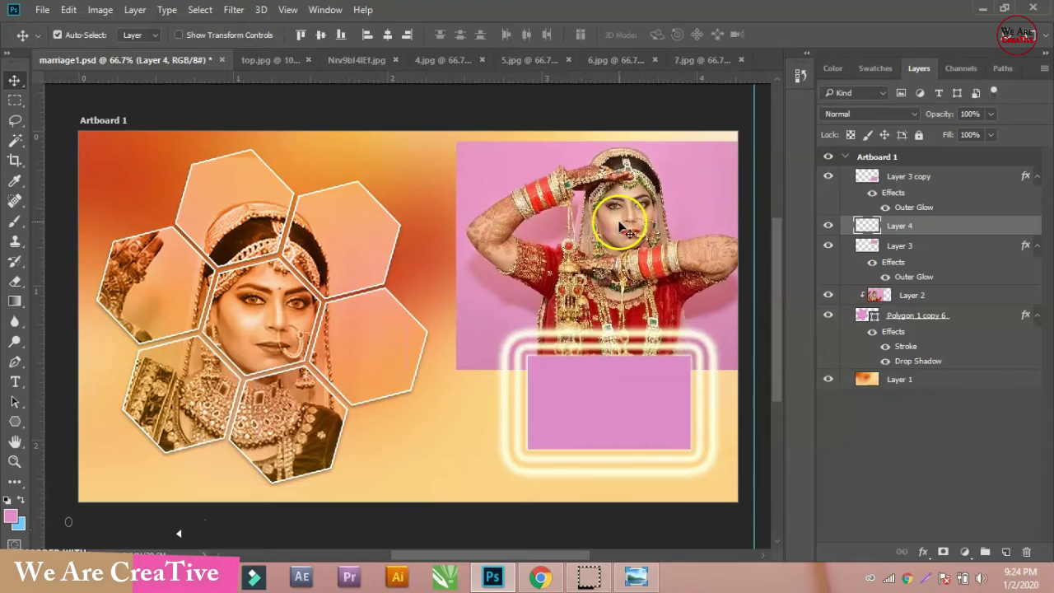
{"action": "key", "text": "ctrl+alt+g"}
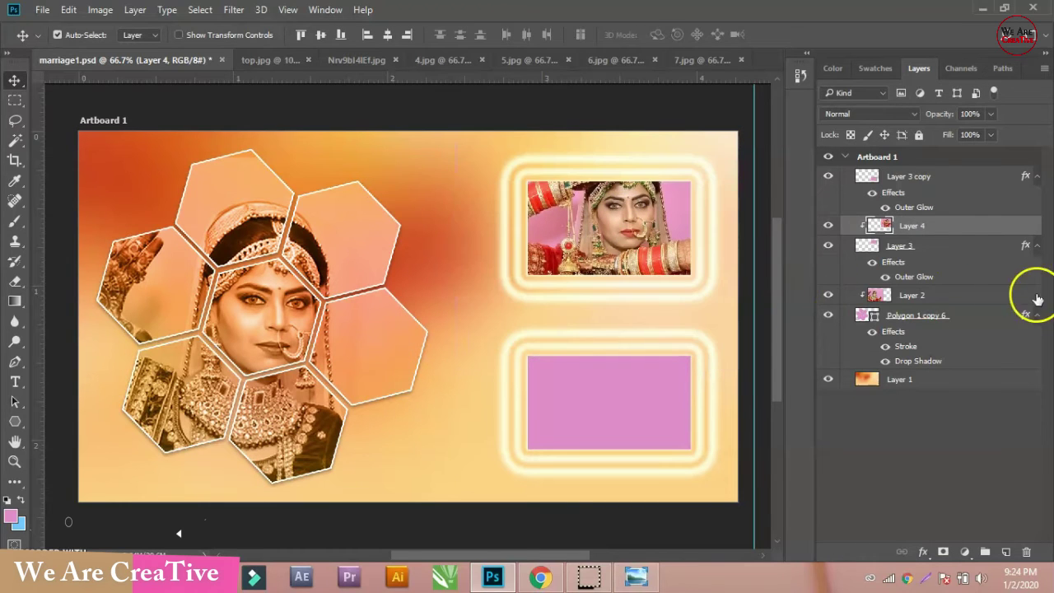
Step: Shrink the clipped photo to about 66.5% and adjust it so the bride's head and arms fit inside the upper frame
{"action": "left_click_drag", "start_coordinate": [614, 231], "coordinate": [614, 232]}
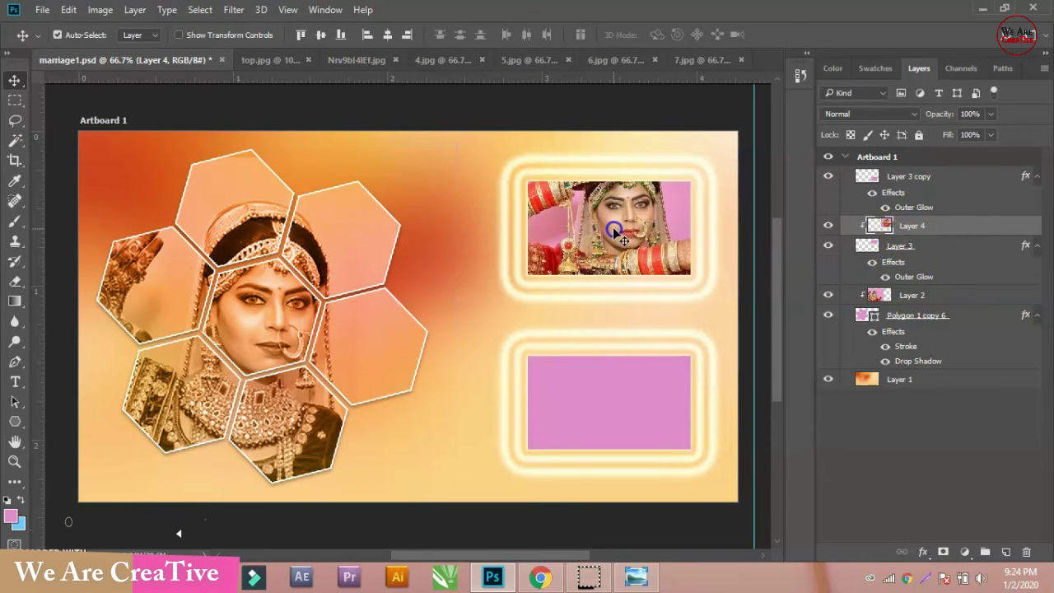
{"action": "key", "text": "ctrl+t"}
{"action": "left_click_drag", "start_coordinate": [764, 142], "coordinate": [715, 184]}
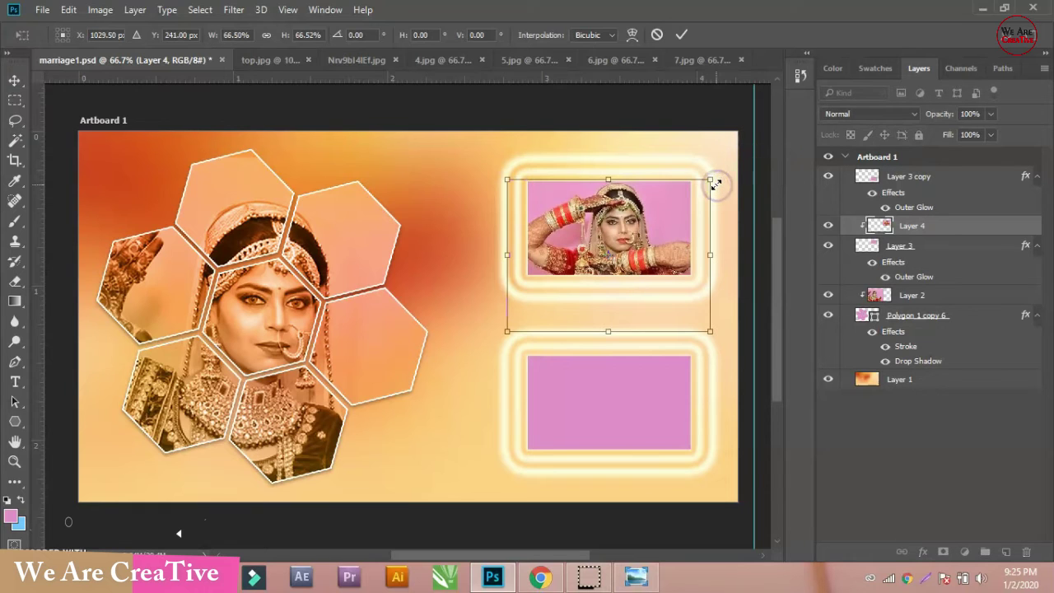
{"action": "key", "text": "Return"}
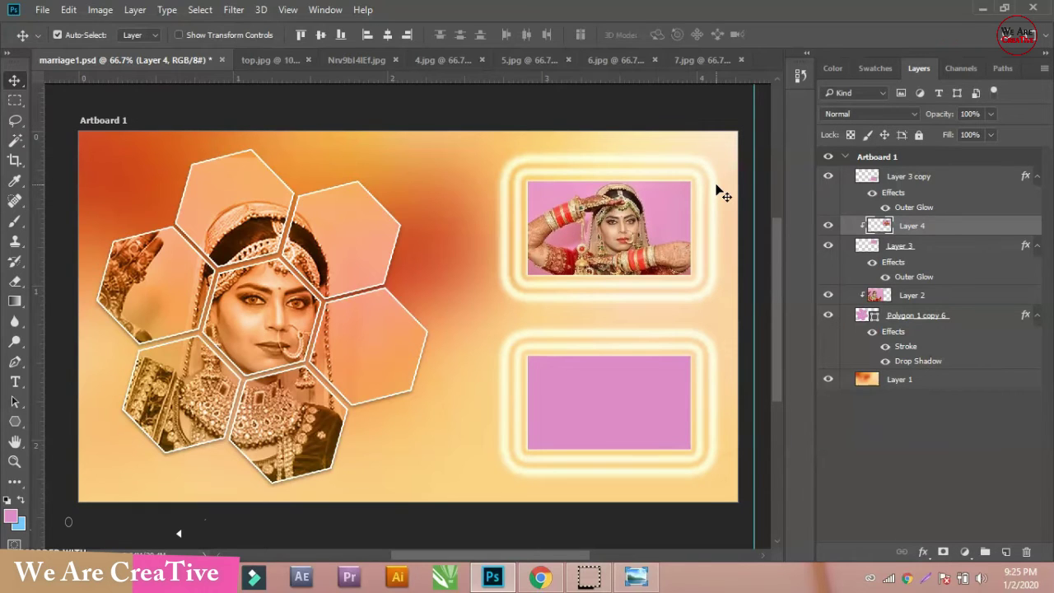
{"action": "key", "text": "ctrl+t"}
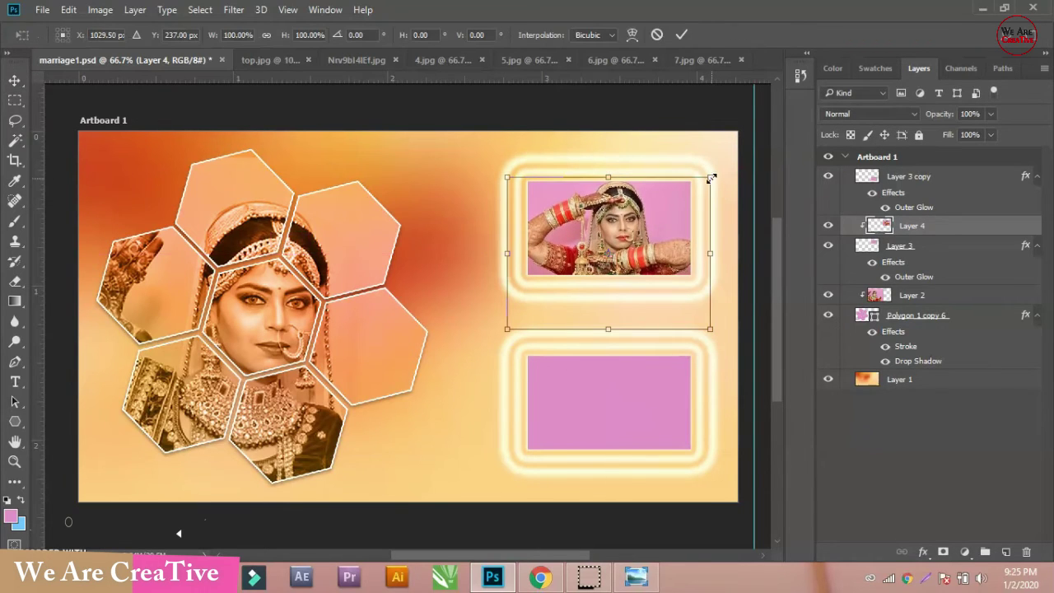
{"action": "left_click_drag", "start_coordinate": [710, 175], "coordinate": [708, 178]}
{"action": "key", "text": "Return"}
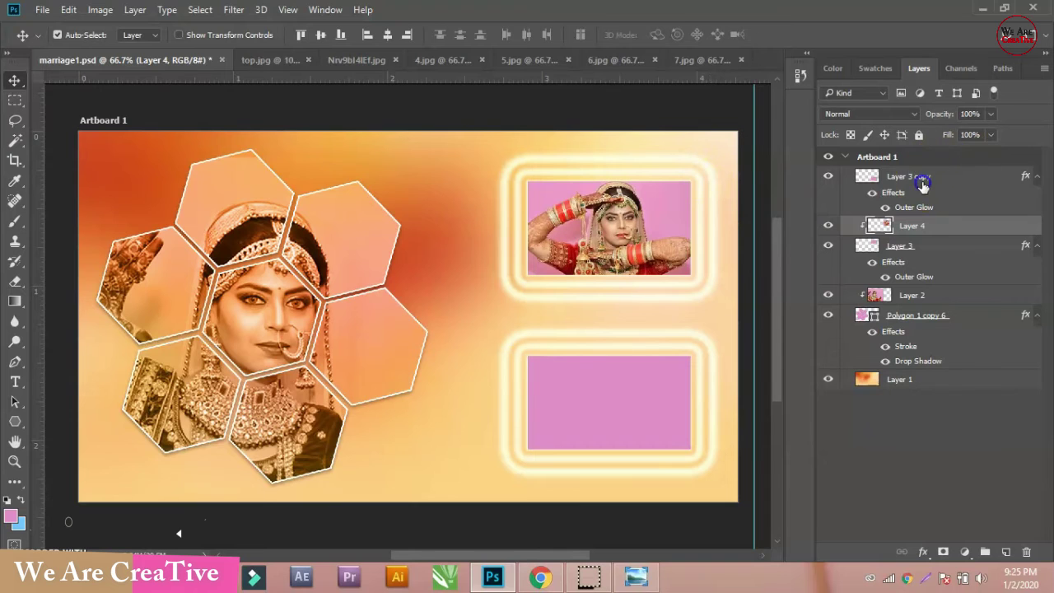
Step: Copy the entire bride photo from 5.jpg and paste it into marriage1.psd directly above Layer 3 copy
{"action": "left_click", "coordinate": [697, 59]}
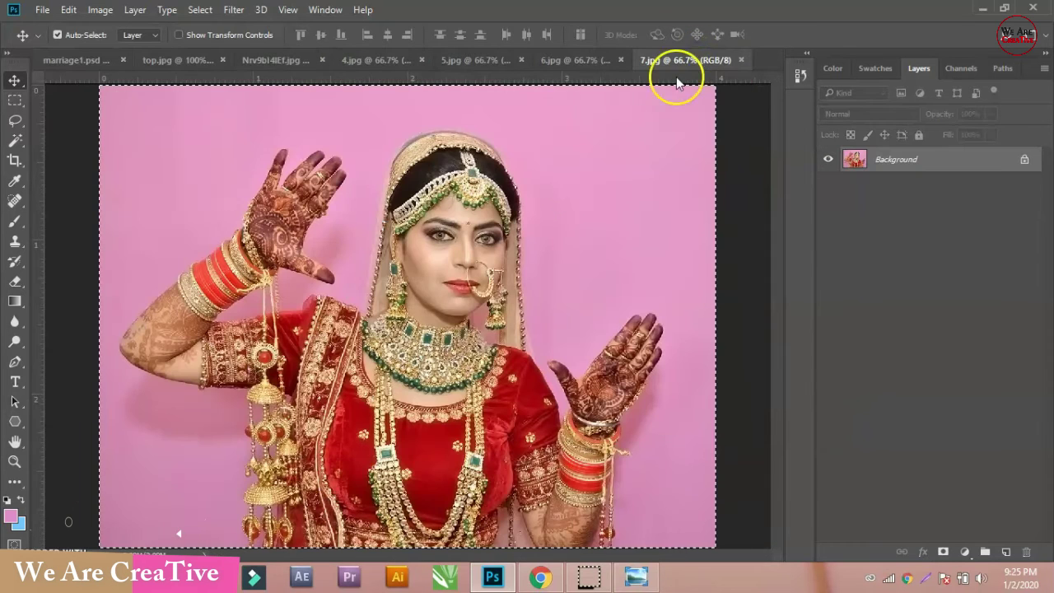
{"action": "left_click", "coordinate": [590, 60]}
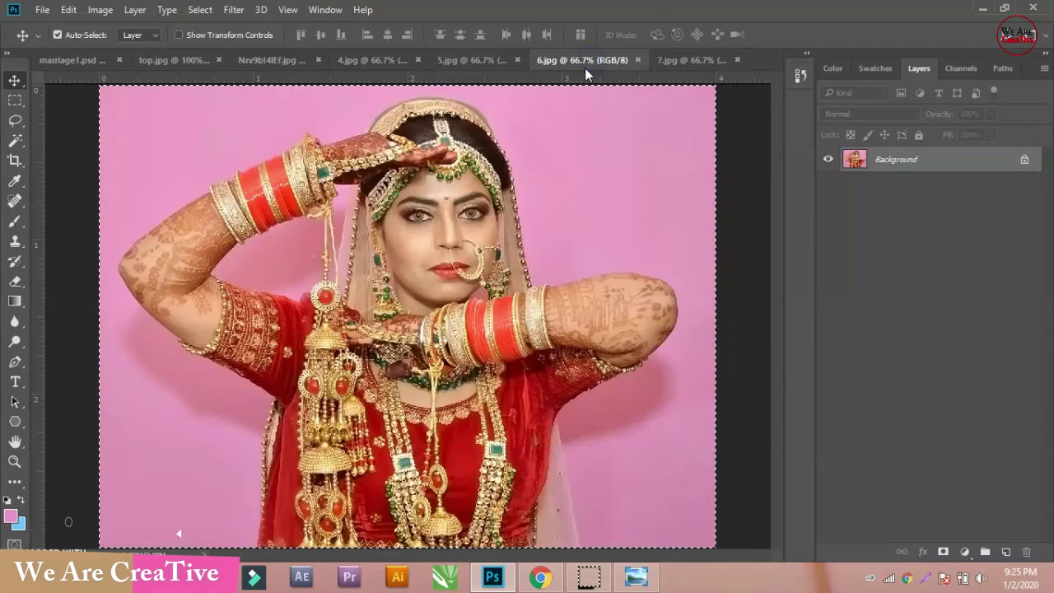
{"action": "left_click", "coordinate": [495, 62]}
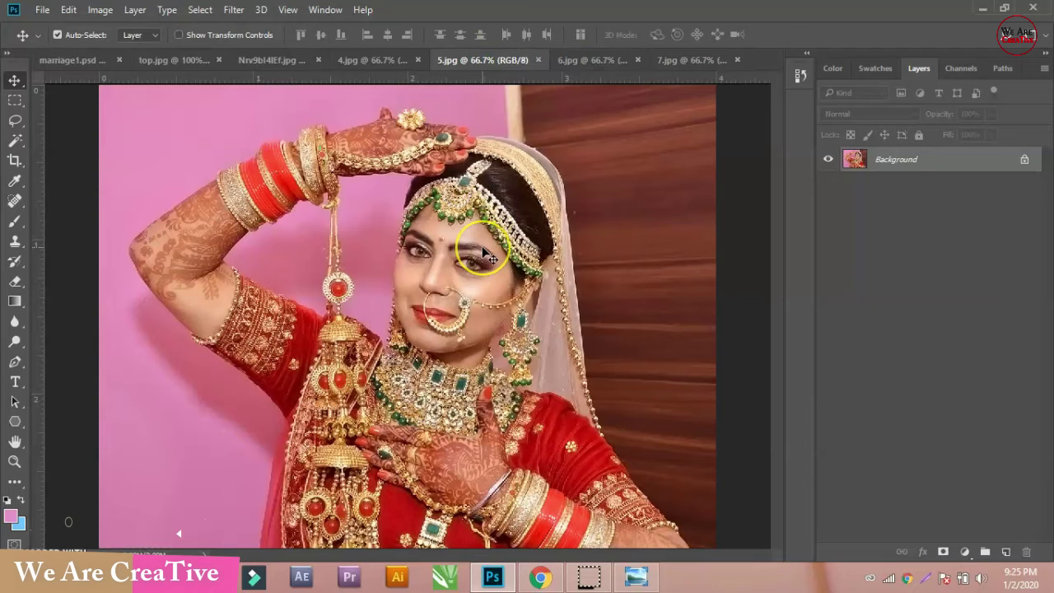
{"action": "key", "text": "ctrl+a"}
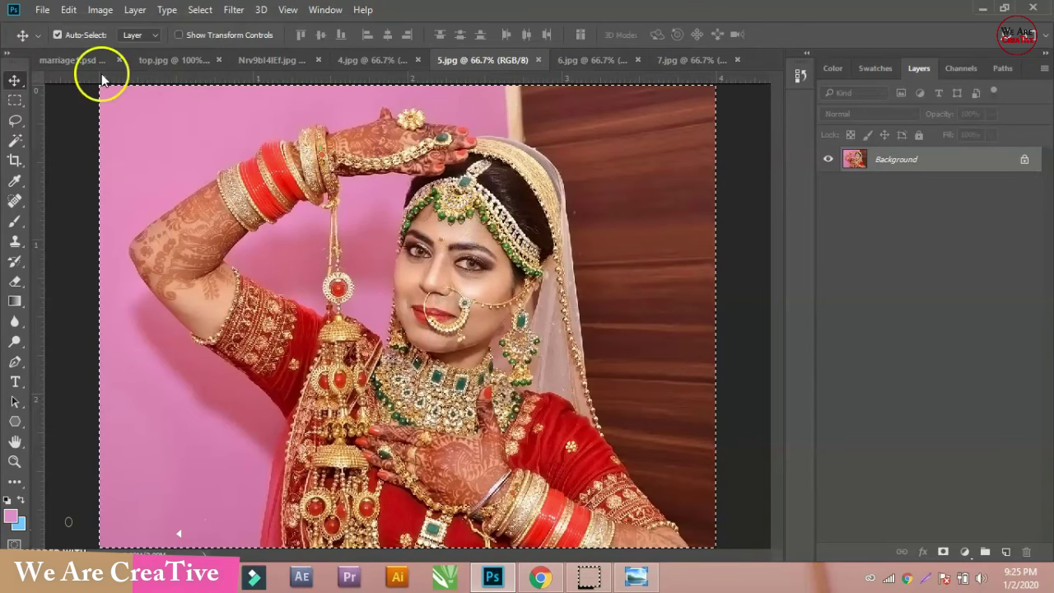
{"action": "left_click_drag", "start_coordinate": [74, 59], "coordinate": [631, 240]}
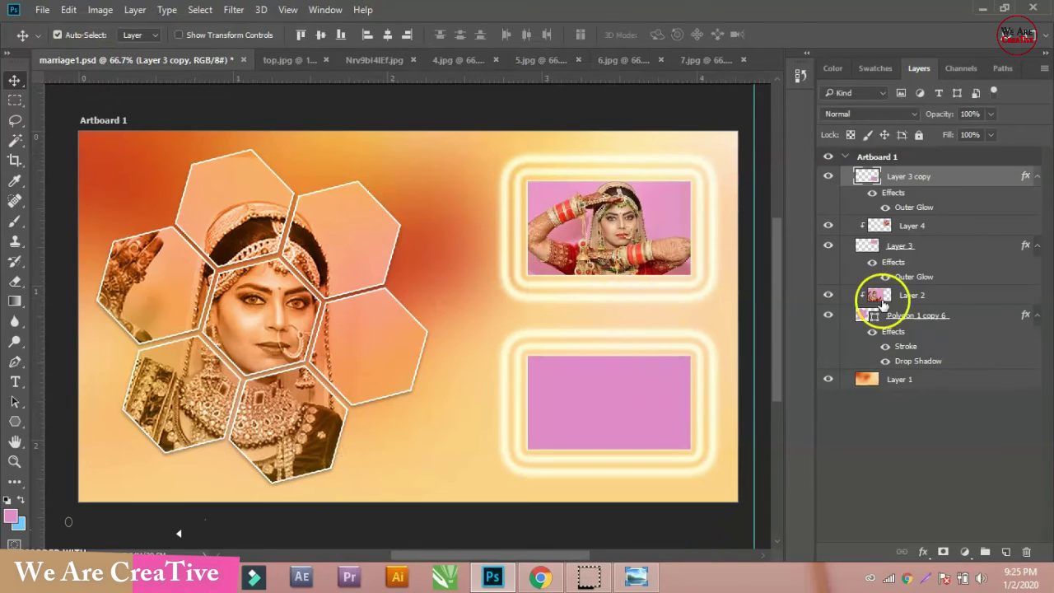
{"action": "key", "text": "ctrl+v"}
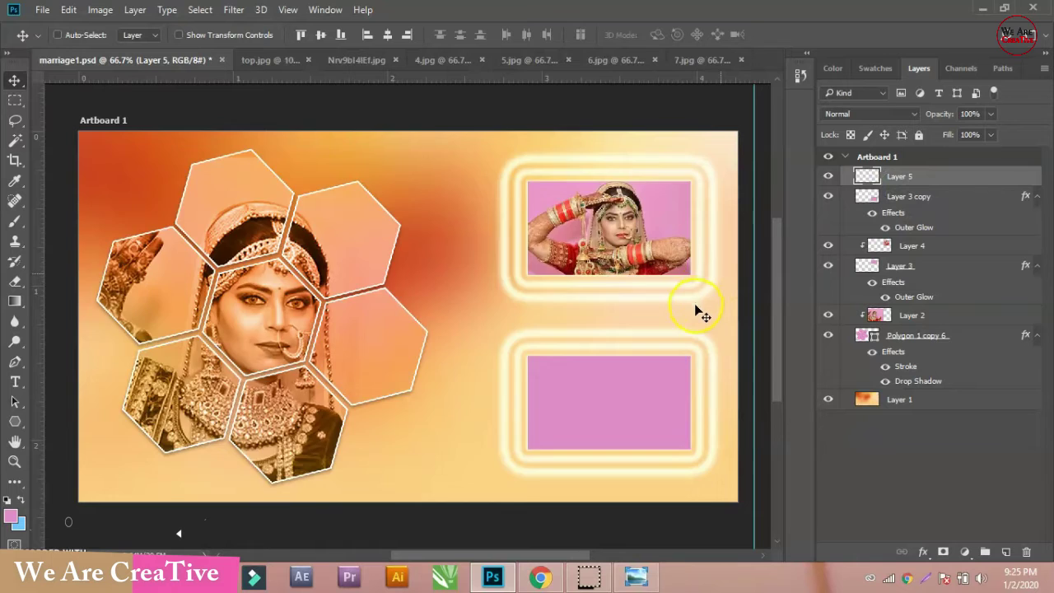
Step: Scale the pasted photo to about 32%, place it over the lower frame, and clip it to the pink rectangle
{"action": "key", "text": "ctrl+t"}
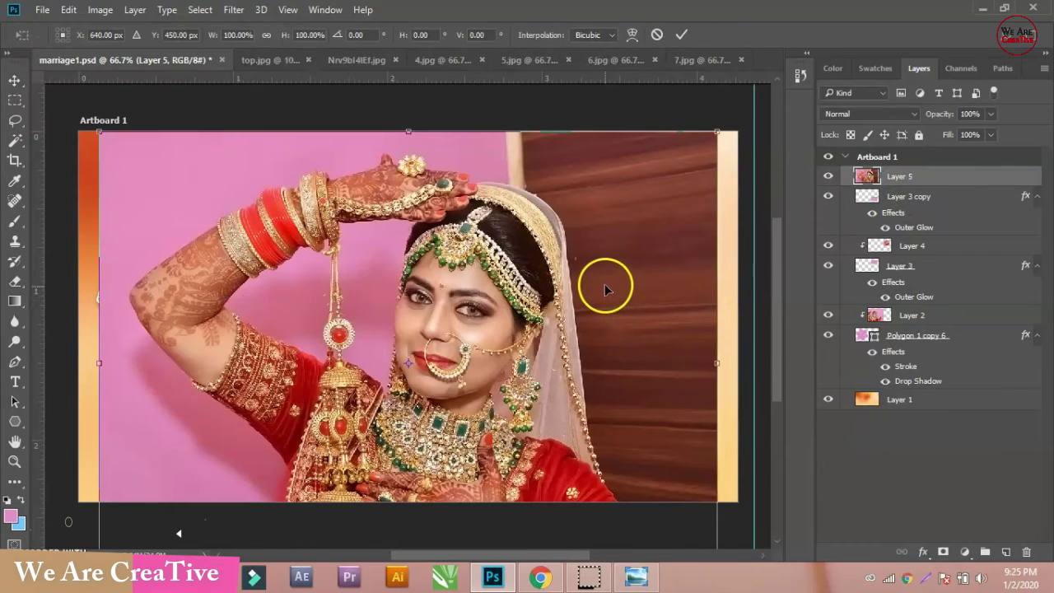
{"action": "left_click_drag", "start_coordinate": [718, 132], "coordinate": [611, 274]}
{"action": "left_click_drag", "start_coordinate": [513, 326], "coordinate": [674, 341]}
{"action": "left_click_drag", "start_coordinate": [631, 372], "coordinate": [689, 374]}
{"action": "left_click_drag", "start_coordinate": [732, 333], "coordinate": [717, 344]}
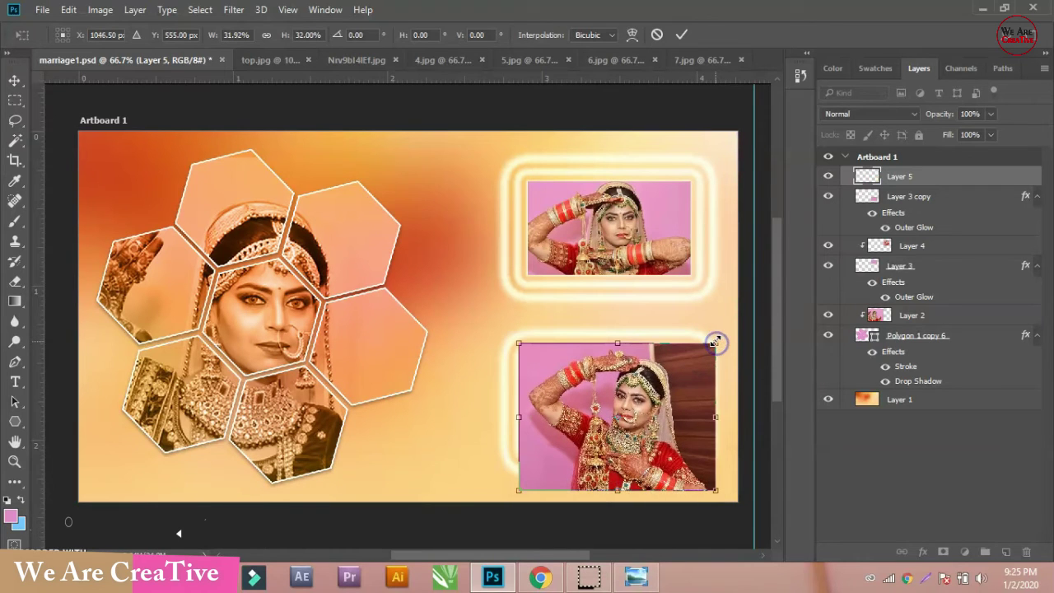
{"action": "key", "text": "Return"}
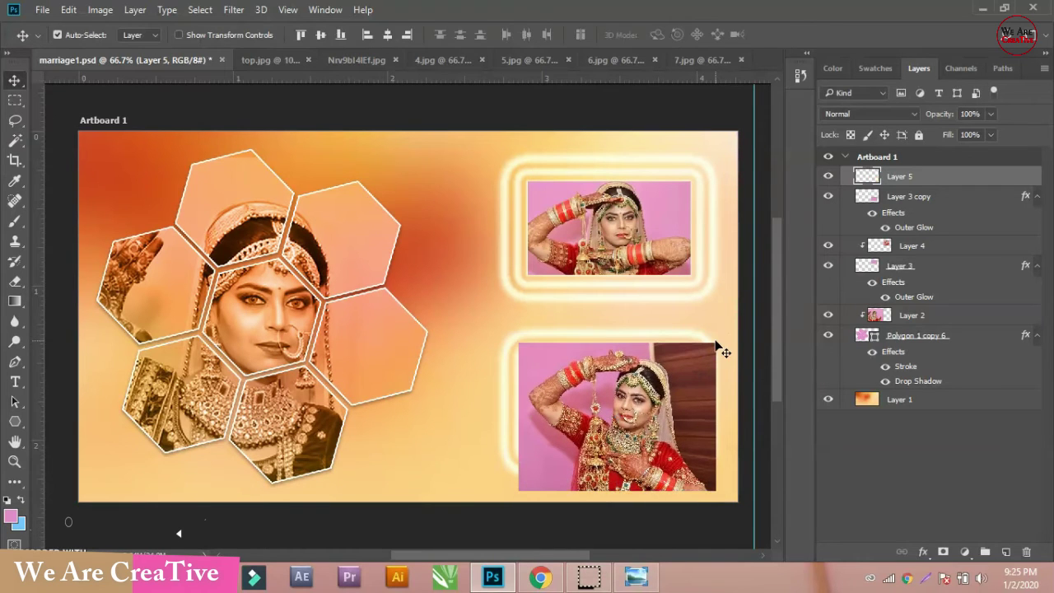
{"action": "right_click", "coordinate": [898, 174]}
{"action": "left_click", "coordinate": [674, 356]}
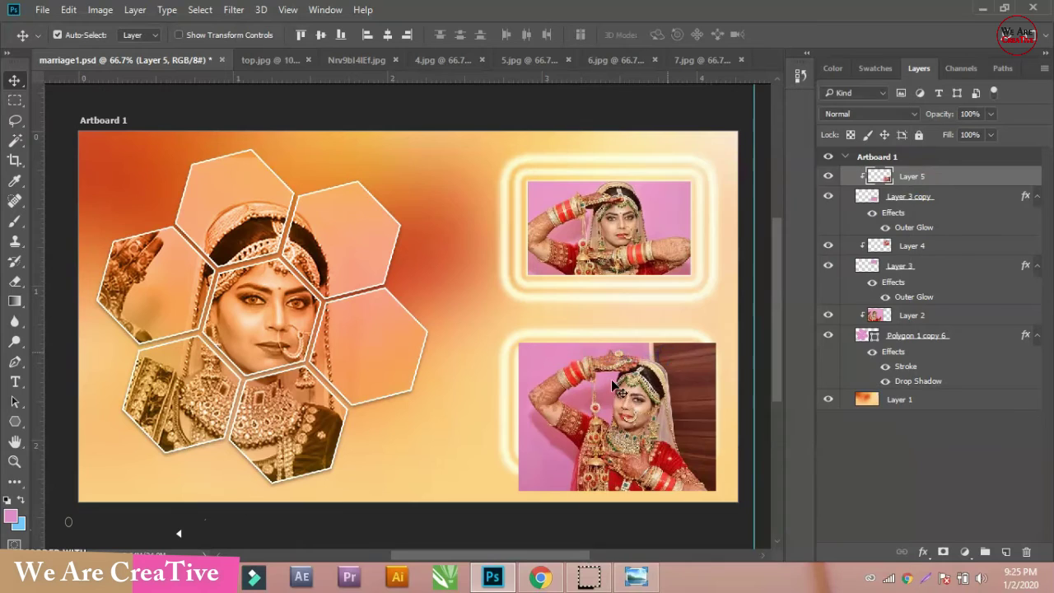
Step: Nudge the clipped photo within the lower frame until the bride's face and raised arm are well framed
{"action": "key", "text": "Left"}
{"action": "key", "text": "Left"}
{"action": "key", "text": "Left"}
{"action": "key", "text": "Left"}
{"action": "key", "text": "Left"}
{"action": "key", "text": "Left"}
{"action": "key", "text": "Down"}
{"action": "key", "text": "Down"}
{"action": "key", "text": "Down"}
{"action": "key", "text": "Down"}
{"action": "key", "text": "Down"}
{"action": "key", "text": "Down"}
{"action": "key", "text": "Down"}
{"action": "key", "text": "Down"}
{"action": "key", "text": "Down"}
{"action": "key", "text": "Down"}
{"action": "key", "text": "Down"}
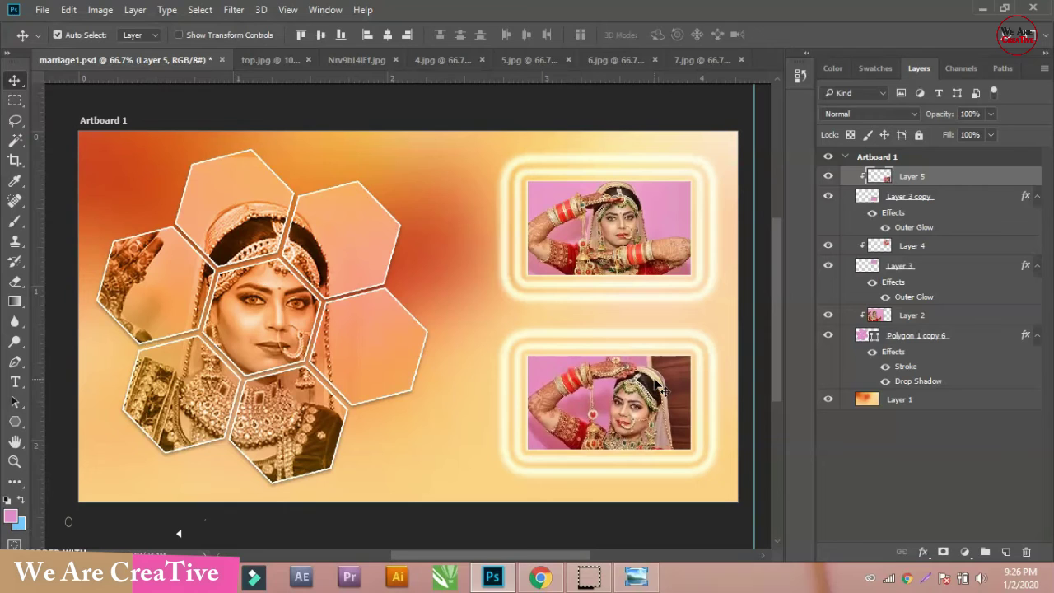
{"action": "key", "text": "Up"}
{"action": "key", "text": "Up"}
{"action": "key", "text": "Up"}
{"action": "key", "text": "Up"}
{"action": "key", "text": "Up"}
{"action": "key", "text": "Up"}
{"action": "key", "text": "Up"}
{"action": "key", "text": "Up"}
{"action": "key", "text": "Up"}
{"action": "key", "text": "Up"}
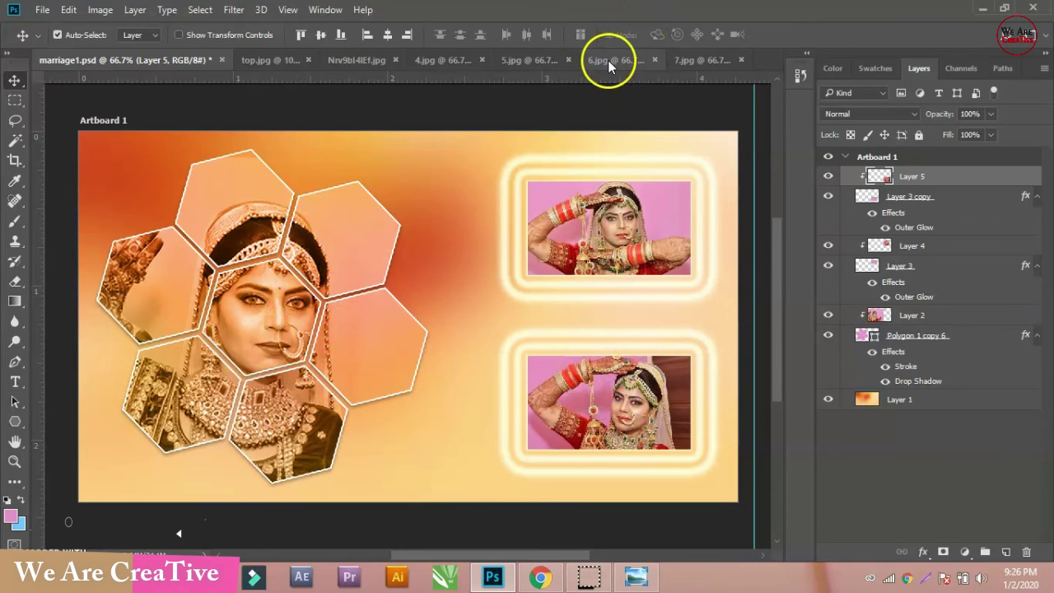
Step: Copy the heart-shaped hands photo from 4.jpg into marriage1.psd and place its layer between the honeycomb and Layer 1
{"action": "left_click", "coordinate": [273, 62]}
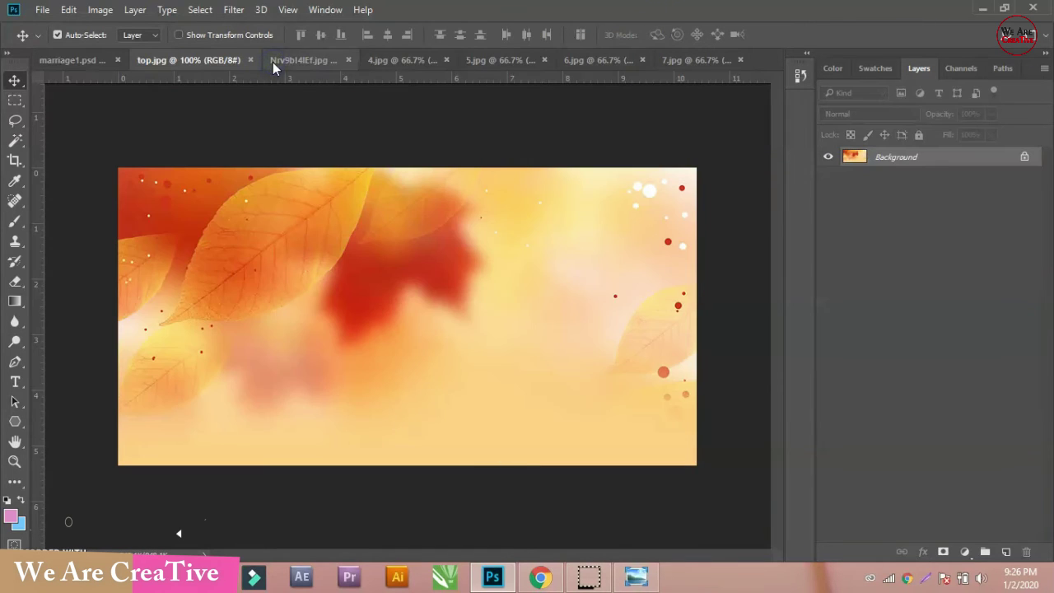
{"action": "left_click", "coordinate": [388, 59]}
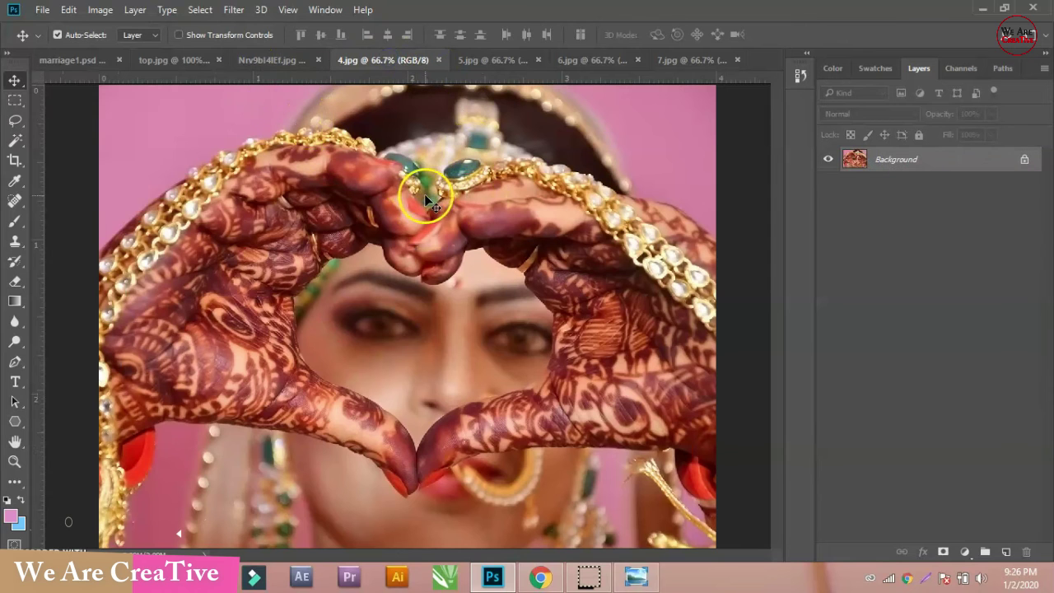
{"action": "key", "text": "ctrl+a"}
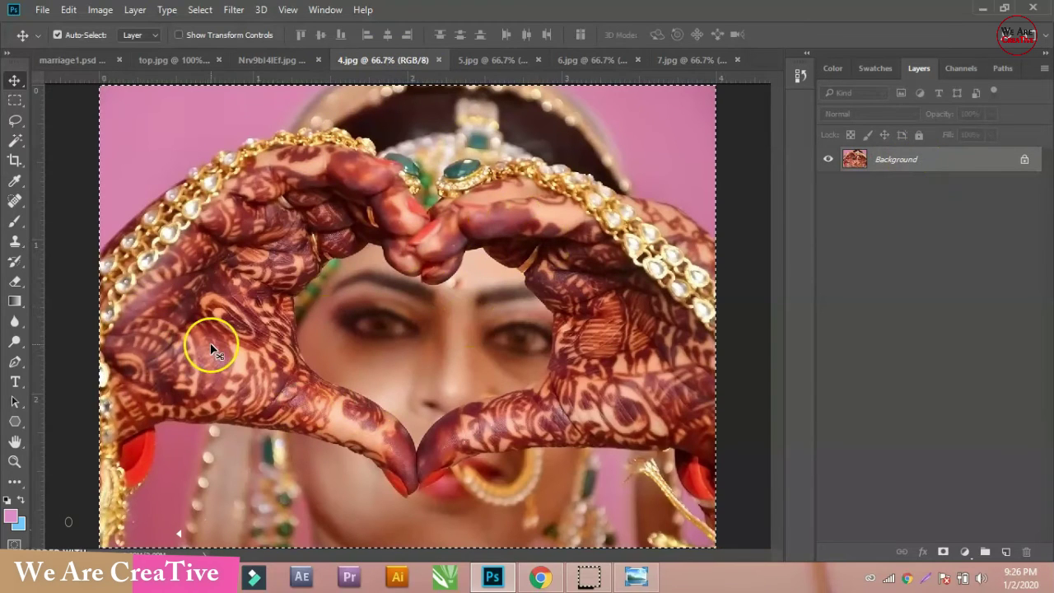
{"action": "left_click", "coordinate": [93, 62]}
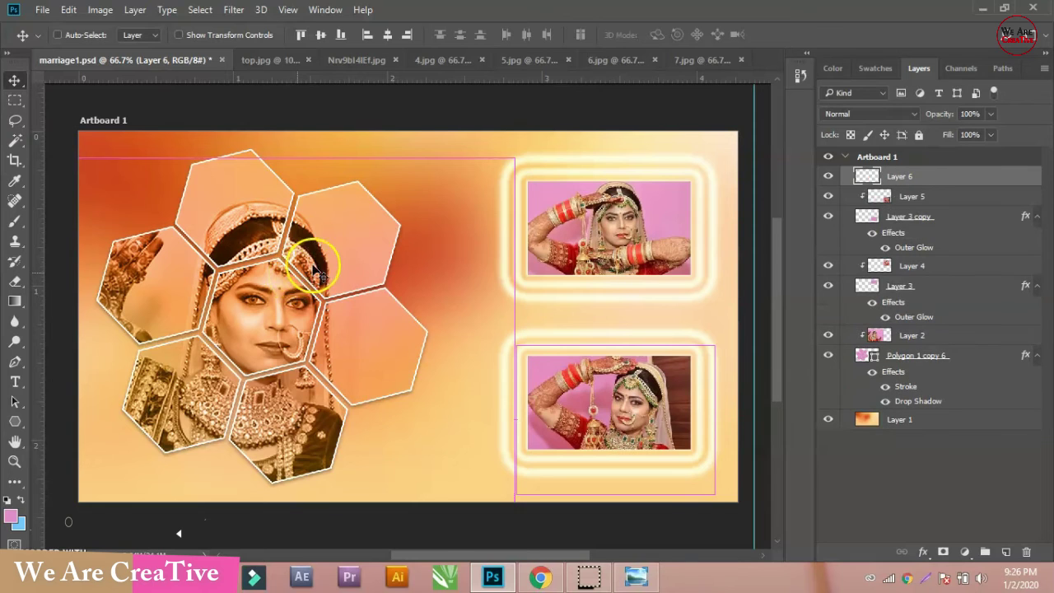
{"action": "key", "text": "ctrl+v"}
{"action": "left_click_drag", "start_coordinate": [925, 184], "coordinate": [914, 404]}
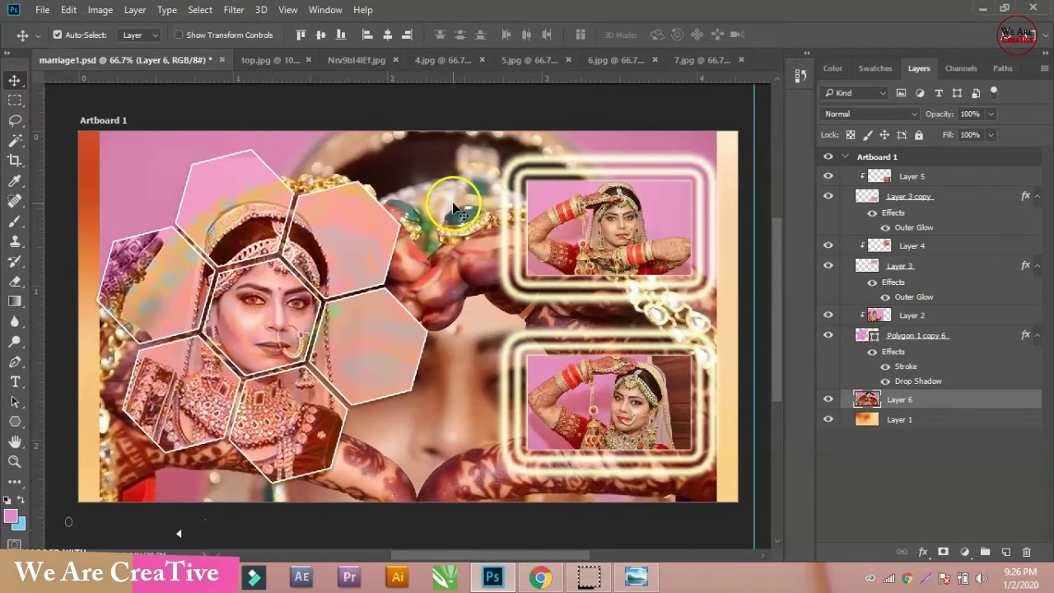
Step: Scale and position the hands photo to fill the artboard's left part behind the honeycomb, and set its blend mode to Overlay
{"action": "key", "text": "ctrl+t"}
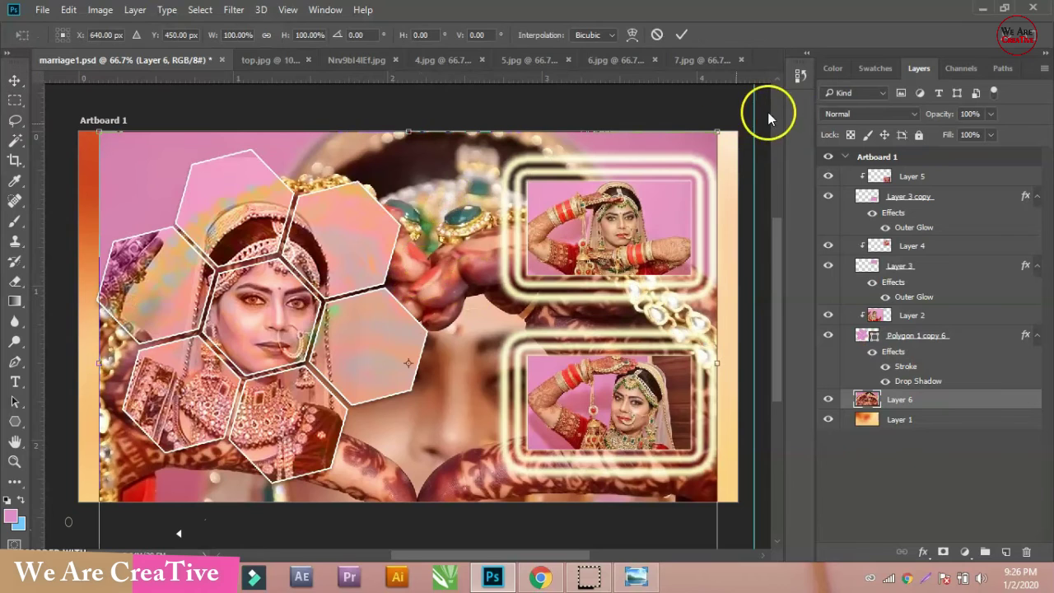
{"action": "left_click_drag", "start_coordinate": [718, 132], "coordinate": [616, 205]}
{"action": "left_click_drag", "start_coordinate": [477, 259], "coordinate": [379, 224]}
{"action": "left_click_drag", "start_coordinate": [537, 178], "coordinate": [587, 132]}
{"action": "left_click_drag", "start_coordinate": [474, 176], "coordinate": [402, 162]}
{"action": "left_click_drag", "start_coordinate": [540, 130], "coordinate": [544, 127]}
{"action": "key", "text": "Return"}
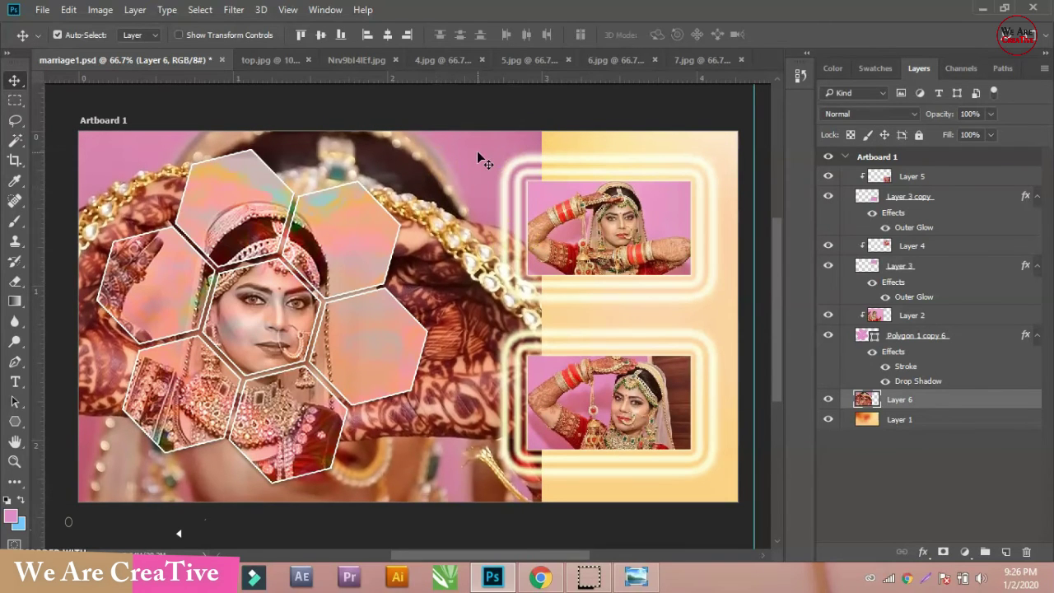
{"action": "left_click", "coordinate": [912, 116]}
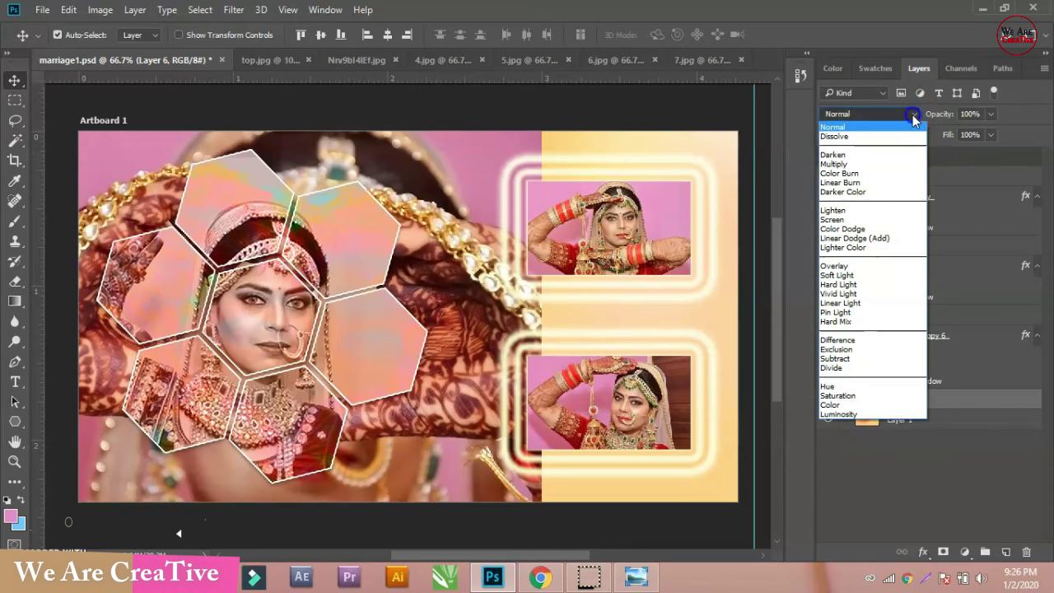
{"action": "left_click", "coordinate": [837, 267]}
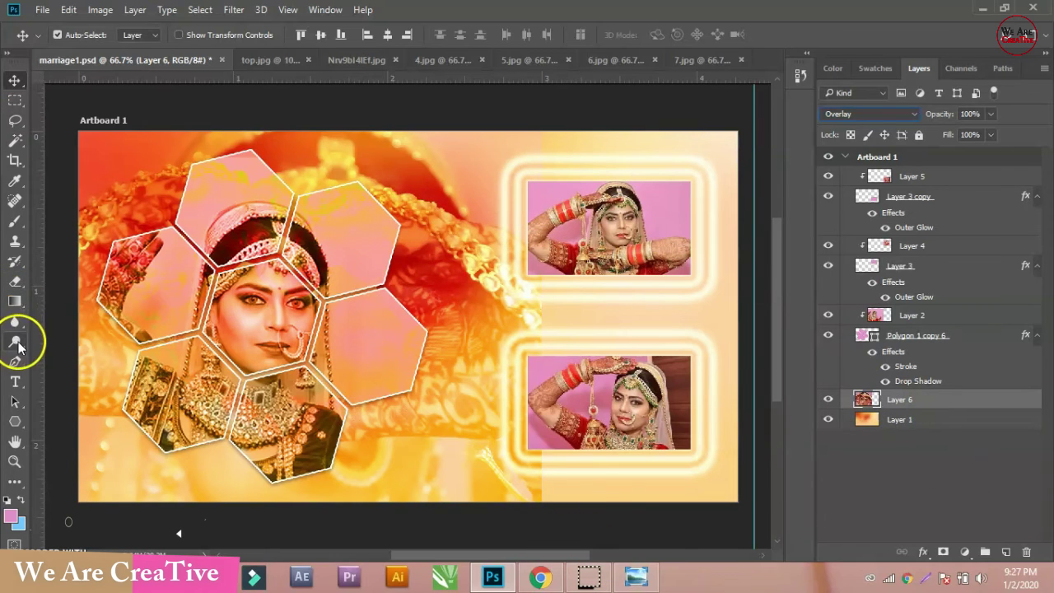
Step: Erase the hands photo's hard right edge with a soft 175 px eraser so it fades into the orange background
{"action": "left_click", "coordinate": [18, 283]}
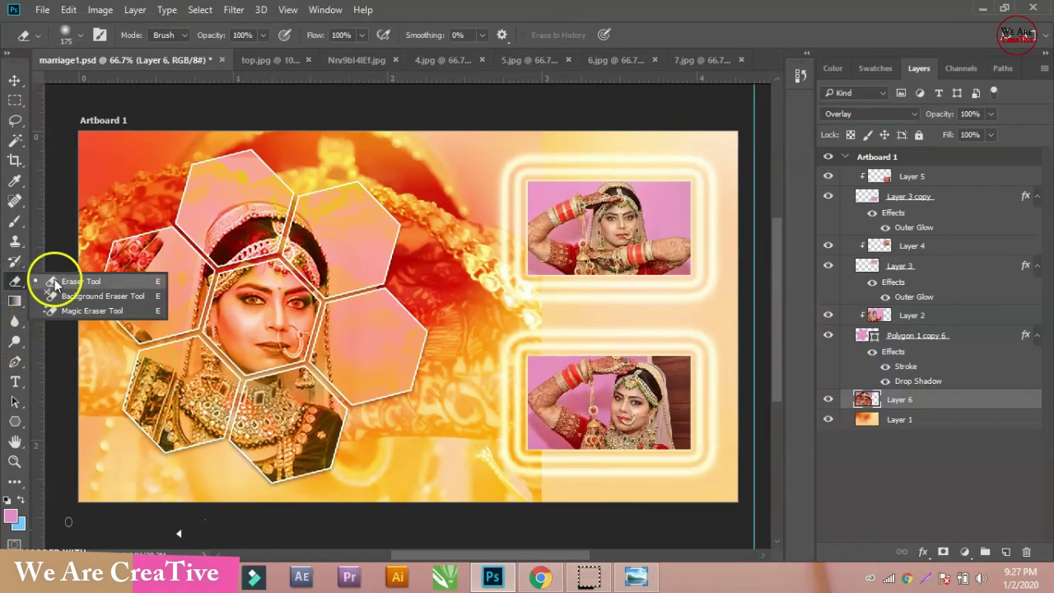
{"action": "left_click", "coordinate": [52, 280]}
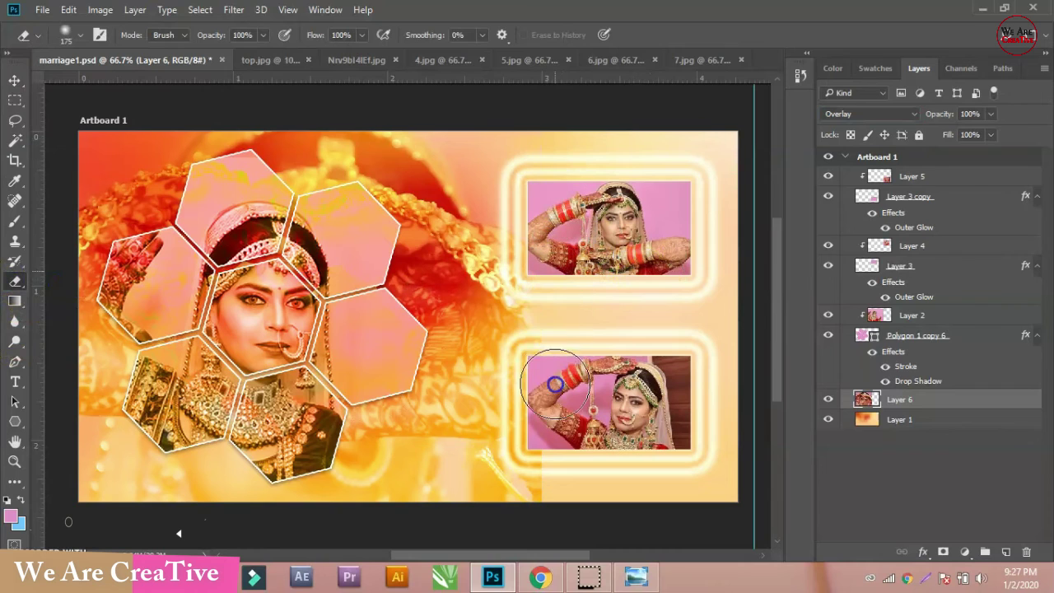
{"action": "left_click_drag", "start_coordinate": [551, 510], "coordinate": [550, 523]}
{"action": "left_click_drag", "start_coordinate": [535, 260], "coordinate": [553, 367]}
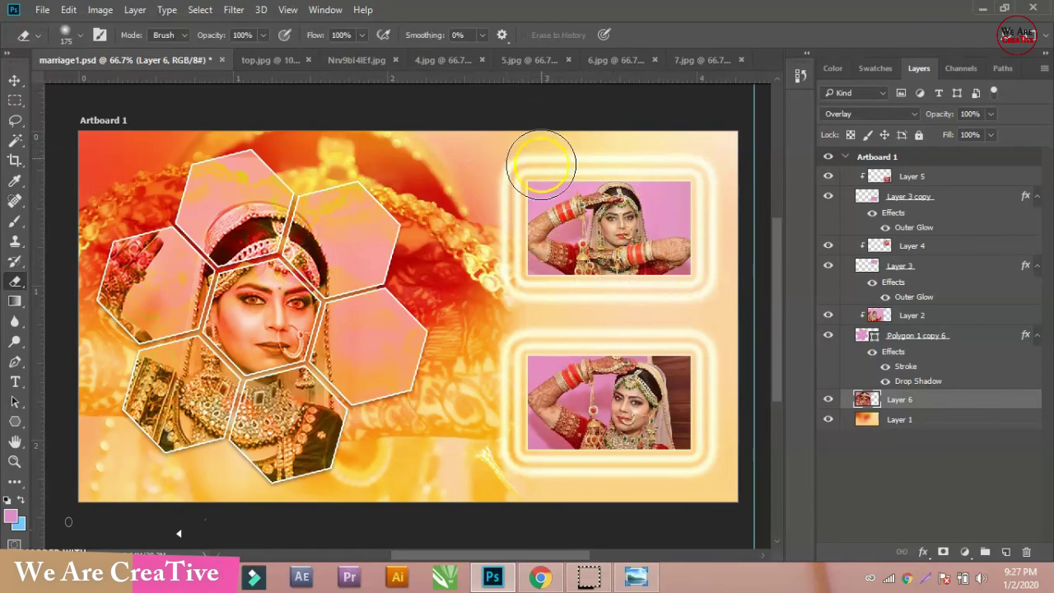
Step: Copy the pink hearts background from Nrv9bI4lEf.jpg into marriage1.psd above Layer 6 and position it to cover the artboard's right part
{"action": "left_click", "coordinate": [13, 80]}
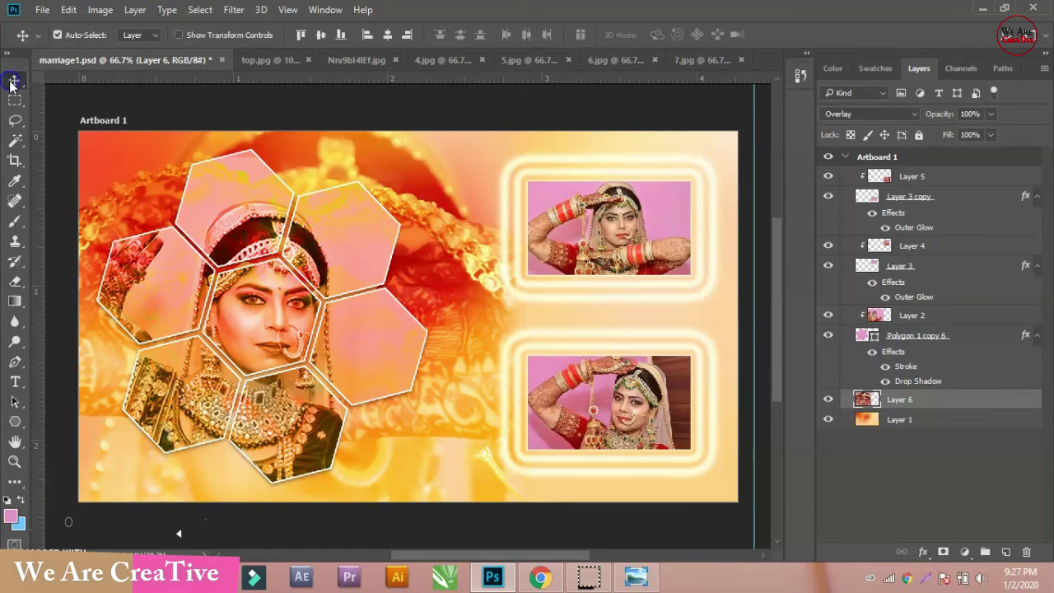
{"action": "left_click", "coordinate": [444, 64]}
{"action": "left_click", "coordinate": [300, 64]}
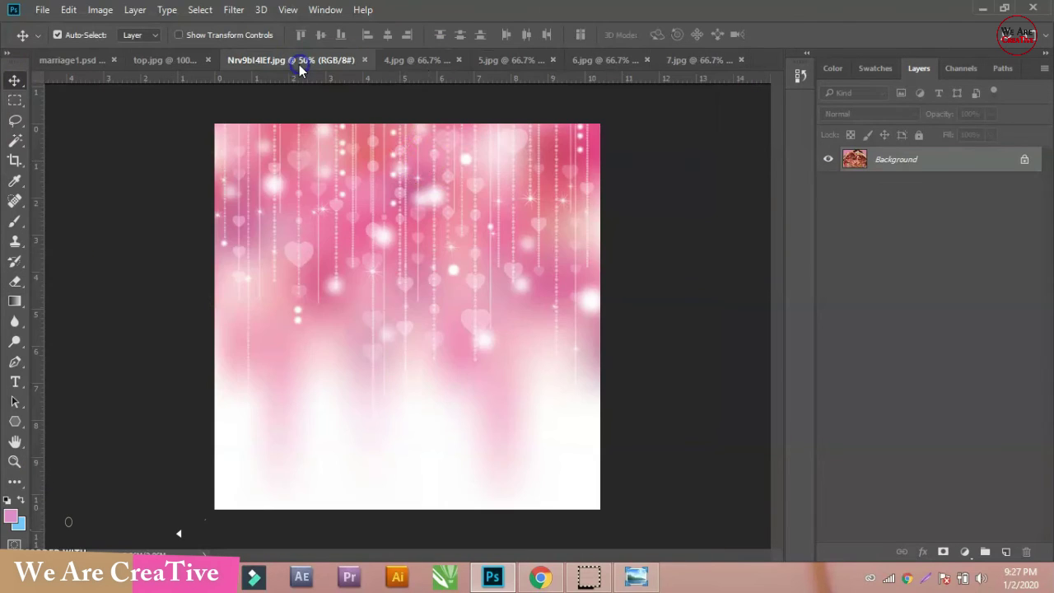
{"action": "left_click", "coordinate": [312, 167]}
{"action": "left_click_drag", "start_coordinate": [313, 169], "coordinate": [403, 233]}
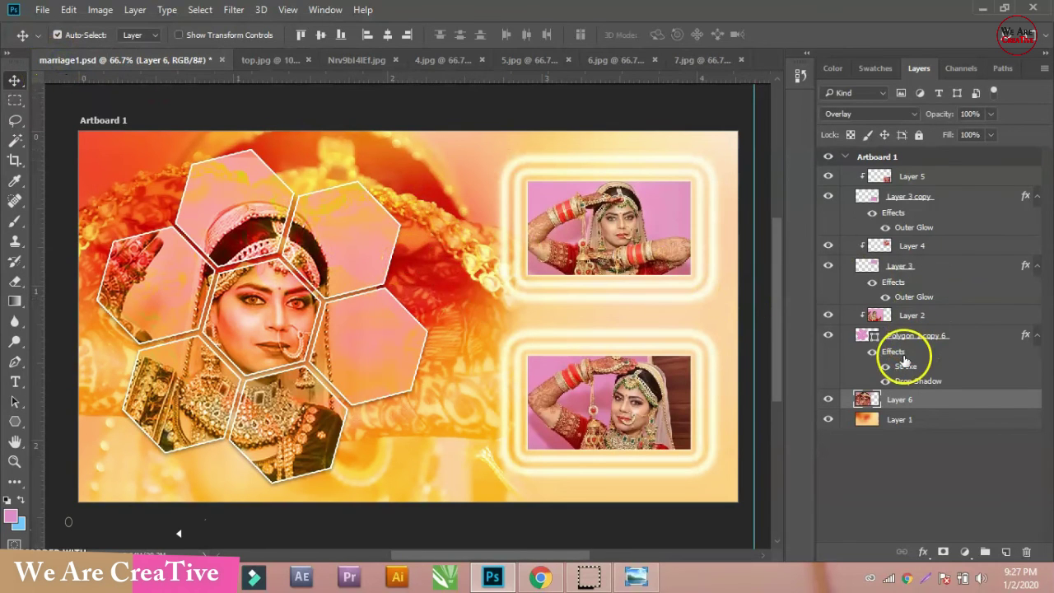
{"action": "left_click_drag", "start_coordinate": [452, 191], "coordinate": [595, 194]}
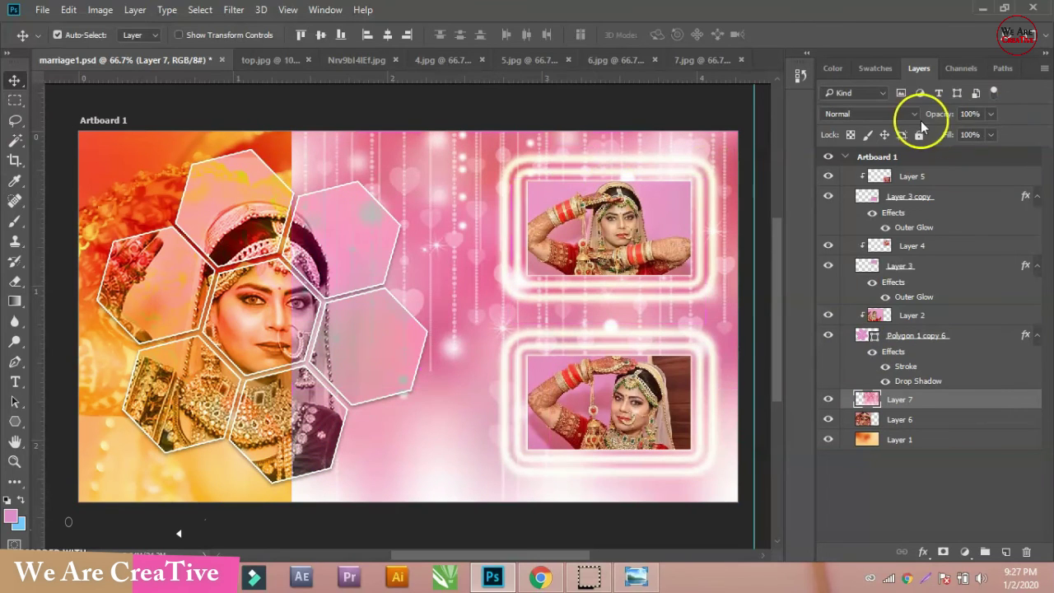
Step: Try the Overlay, Soft Light and Exclusion blend modes on the pink hearts background layer
{"action": "left_click", "coordinate": [906, 114]}
{"action": "left_click", "coordinate": [862, 268]}
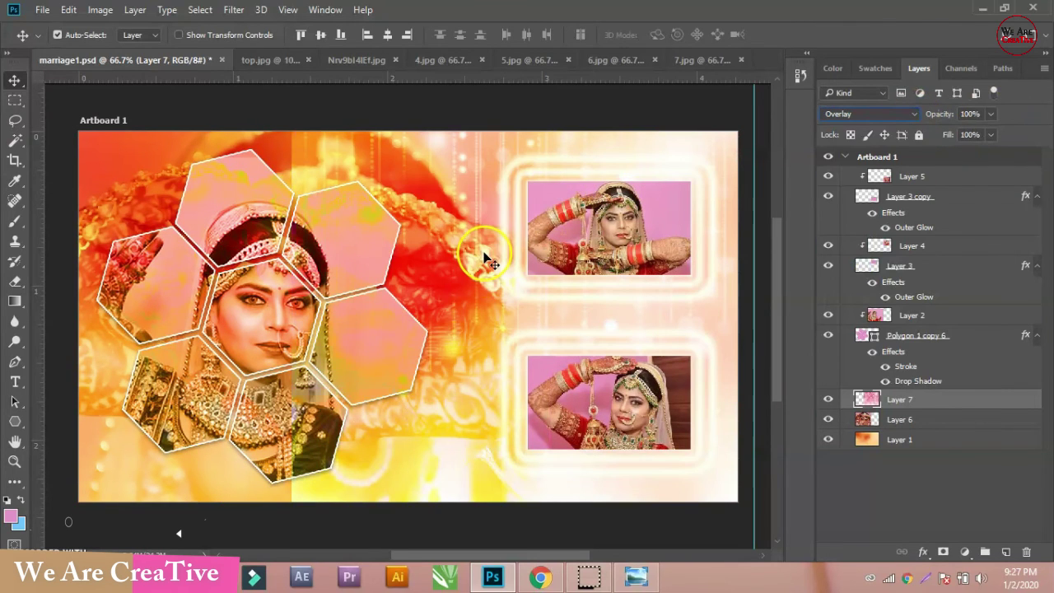
{"action": "left_click_drag", "start_coordinate": [550, 222], "coordinate": [609, 216]}
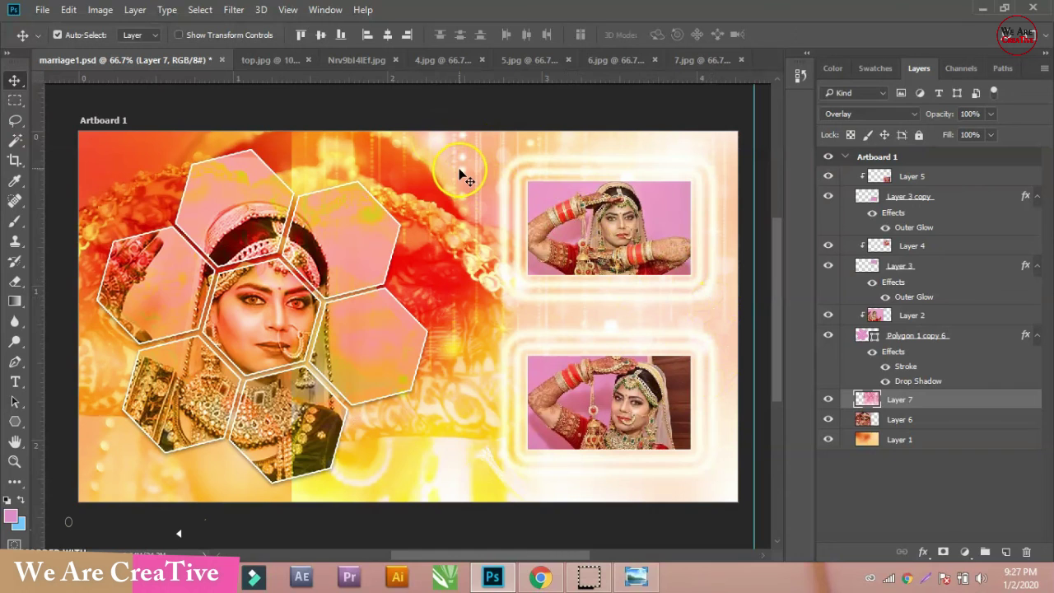
{"action": "left_click", "coordinate": [891, 117]}
{"action": "left_click", "coordinate": [846, 274]}
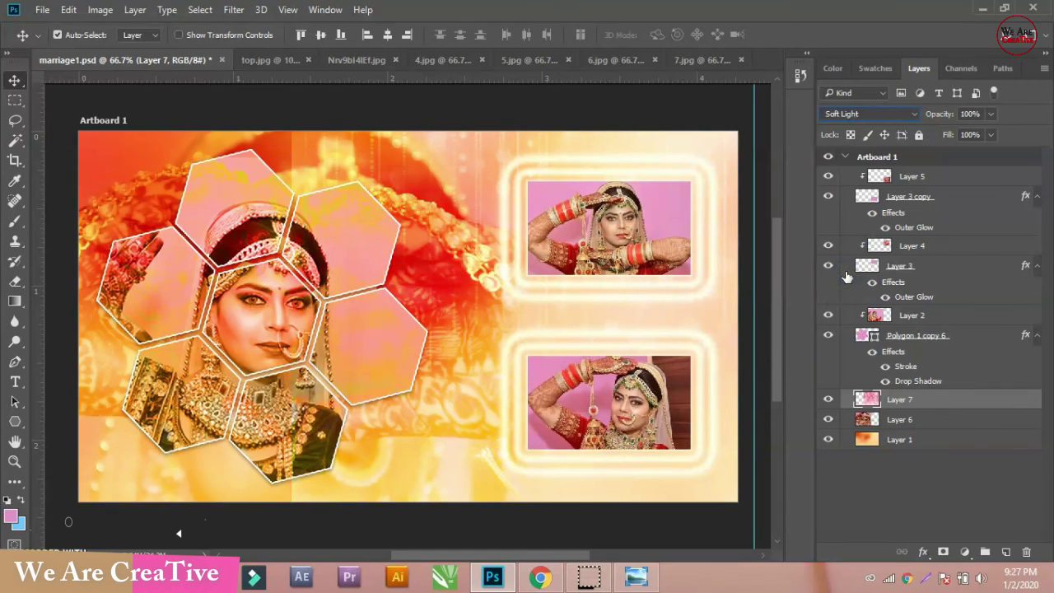
{"action": "left_click", "coordinate": [898, 116]}
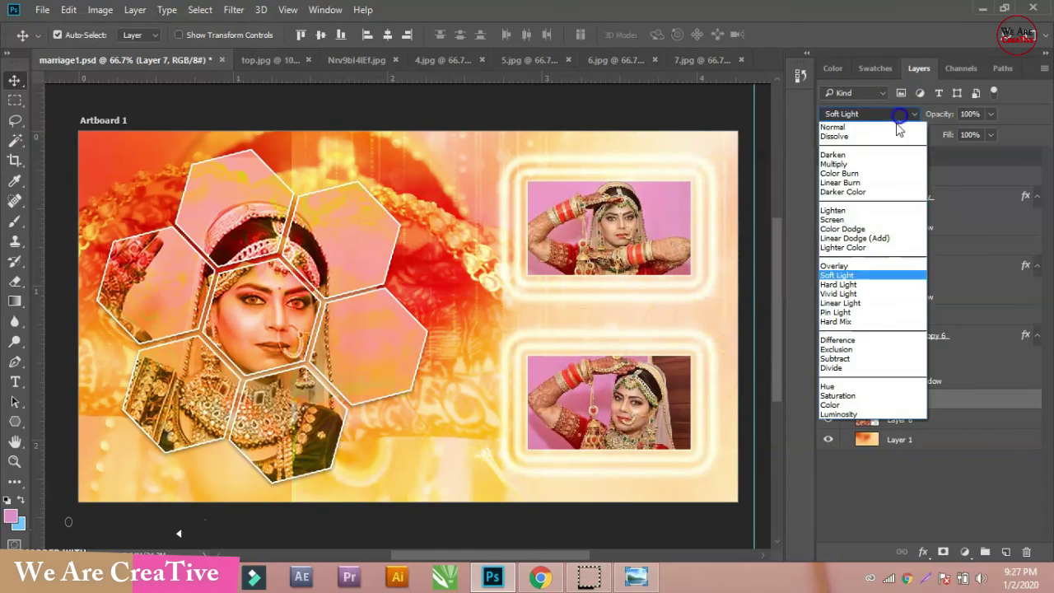
{"action": "left_click", "coordinate": [858, 352]}
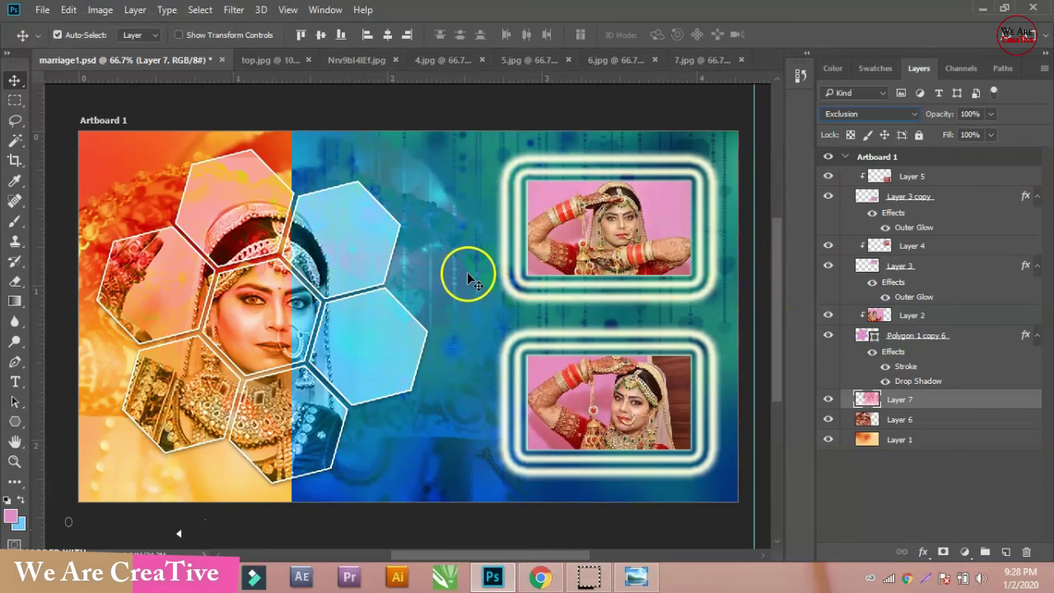
Step: Set the hearts layer's blend mode to Luminosity and erase its left part around the honeycomb with the soft 175 px eraser
{"action": "left_click", "coordinate": [909, 116]}
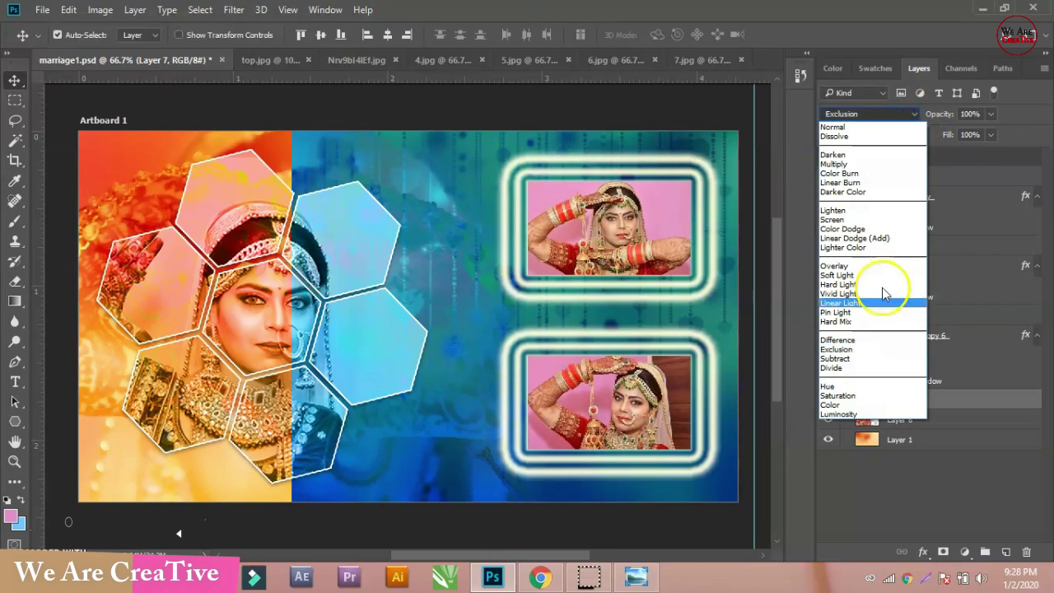
{"action": "left_click", "coordinate": [866, 413]}
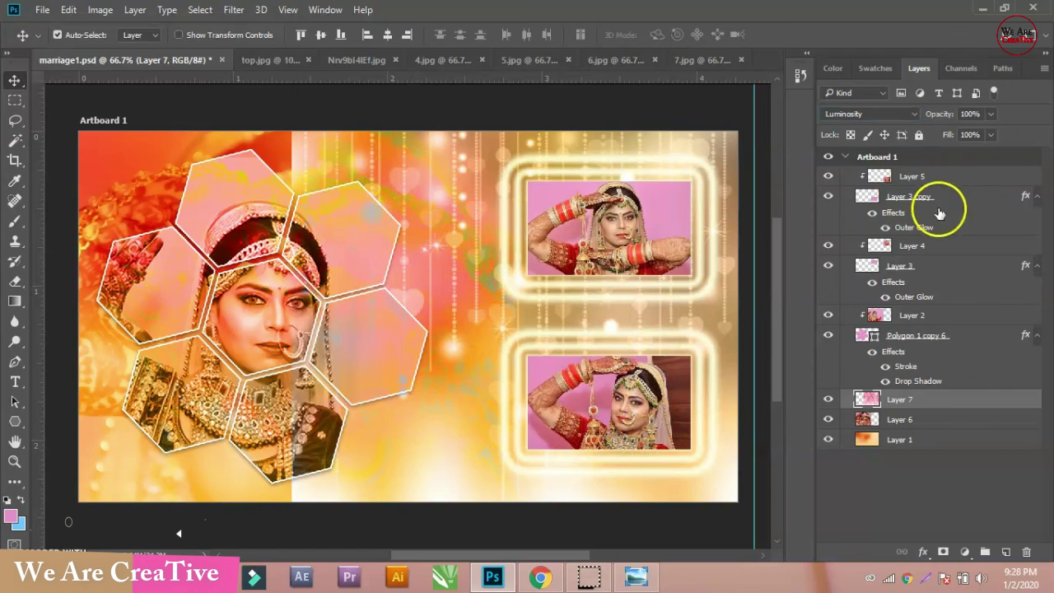
{"action": "left_click", "coordinate": [16, 282]}
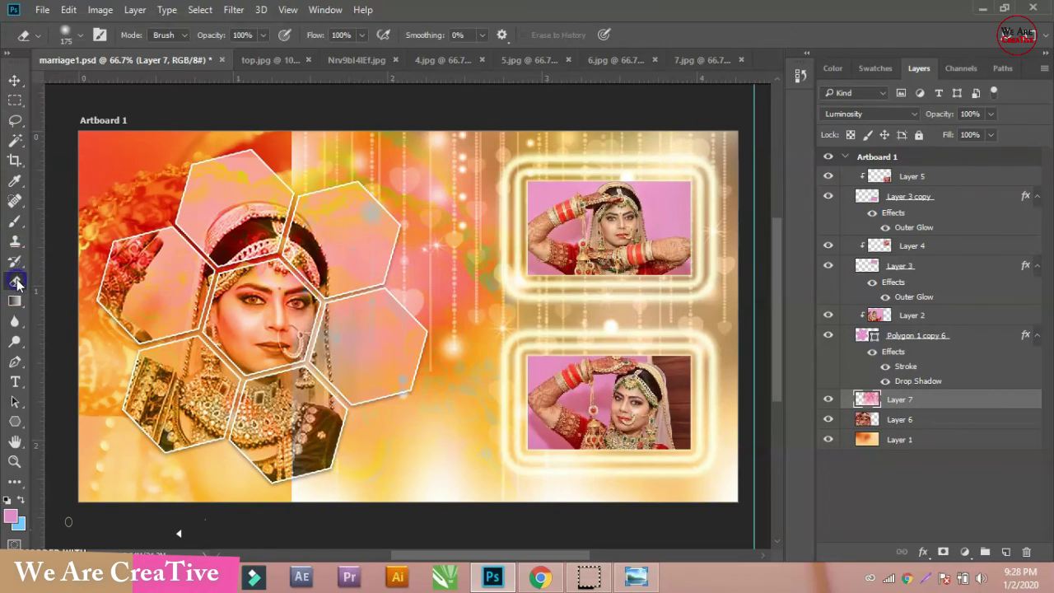
{"action": "mouse_move", "coordinate": [324, 140]}
{"action": "left_mouse_down"}
{"action": "mouse_move", "coordinate": [289, 253]}
{"action": "mouse_move", "coordinate": [354, 134]}
{"action": "mouse_move", "coordinate": [331, 350]}
{"action": "left_mouse_up"}
{"action": "mouse_move", "coordinate": [292, 128]}
{"action": "left_mouse_down"}
{"action": "mouse_move", "coordinate": [277, 186]}
{"action": "mouse_move", "coordinate": [280, 147]}
{"action": "left_mouse_up"}
{"action": "mouse_move", "coordinate": [289, 398]}
{"action": "left_mouse_down"}
{"action": "mouse_move", "coordinate": [294, 477]}
{"action": "mouse_move", "coordinate": [319, 465]}
{"action": "mouse_move", "coordinate": [343, 477]}
{"action": "mouse_move", "coordinate": [410, 460]}
{"action": "mouse_move", "coordinate": [330, 478]}
{"action": "left_mouse_up"}
{"action": "mouse_move", "coordinate": [334, 252]}
{"action": "left_mouse_down"}
{"action": "mouse_move", "coordinate": [381, 154]}
{"action": "mouse_move", "coordinate": [374, 122]}
{"action": "mouse_move", "coordinate": [357, 153]}
{"action": "mouse_move", "coordinate": [368, 489]}
{"action": "mouse_move", "coordinate": [393, 214]}
{"action": "mouse_move", "coordinate": [409, 224]}
{"action": "mouse_move", "coordinate": [410, 485]}
{"action": "mouse_move", "coordinate": [433, 223]}
{"action": "mouse_move", "coordinate": [419, 449]}
{"action": "mouse_move", "coordinate": [446, 251]}
{"action": "mouse_move", "coordinate": [450, 441]}
{"action": "mouse_move", "coordinate": [452, 425]}
{"action": "mouse_move", "coordinate": [434, 466]}
{"action": "mouse_move", "coordinate": [351, 493]}
{"action": "mouse_move", "coordinate": [262, 485]}
{"action": "left_mouse_up"}
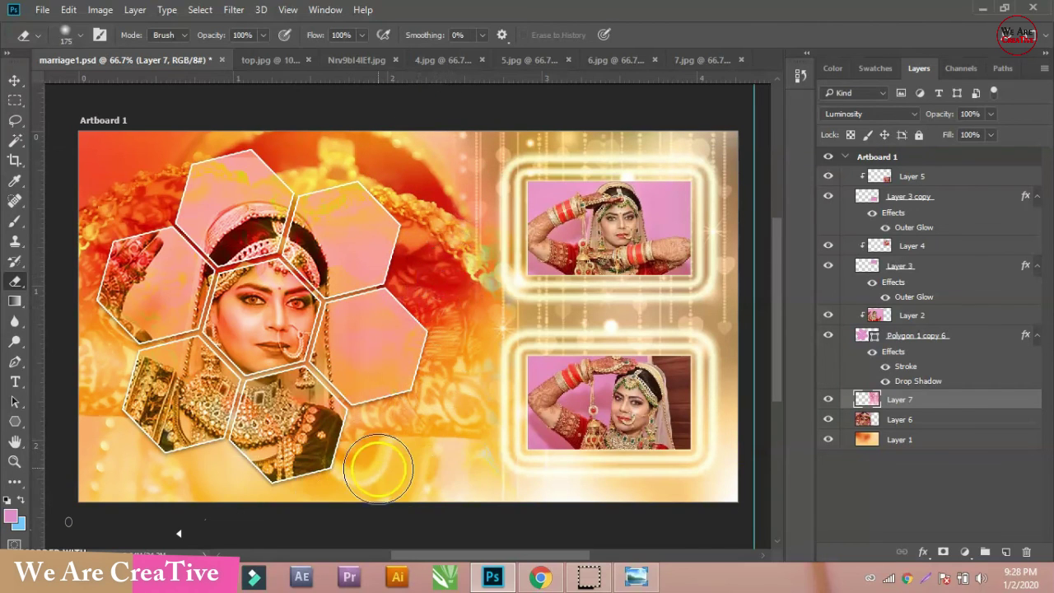
{"action": "mouse_move", "coordinate": [430, 148]}
{"action": "left_mouse_down"}
{"action": "mouse_move", "coordinate": [416, 473]}
{"action": "mouse_move", "coordinate": [374, 511]}
{"action": "mouse_move", "coordinate": [353, 495]}
{"action": "mouse_move", "coordinate": [279, 489]}
{"action": "mouse_move", "coordinate": [295, 464]}
{"action": "left_mouse_up"}
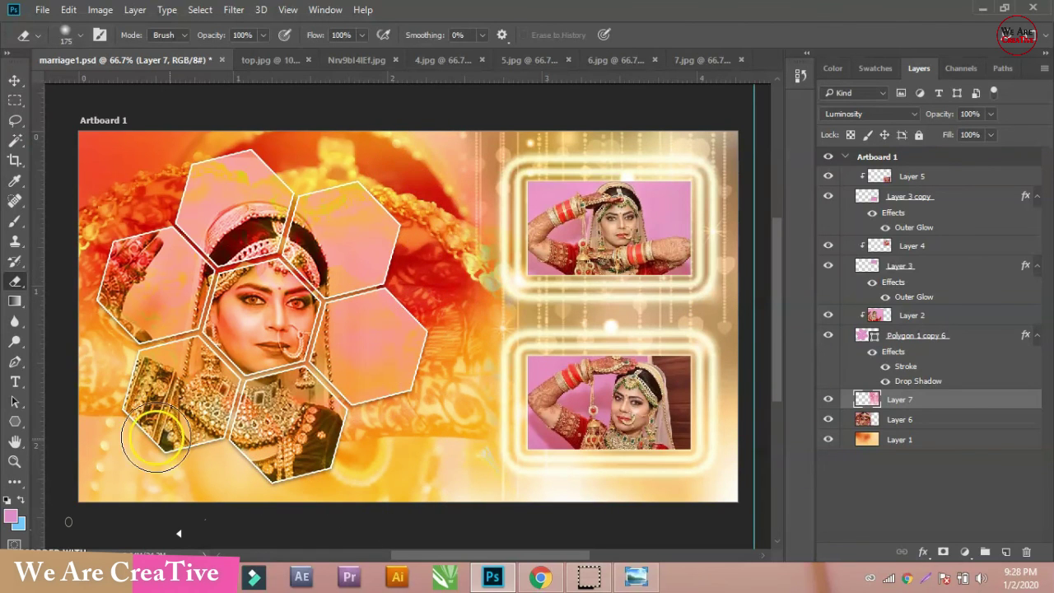
Step: Switch to the Move tool and select Layer 5, the topmost layer in Artboard 1
{"action": "left_click", "coordinate": [11, 81]}
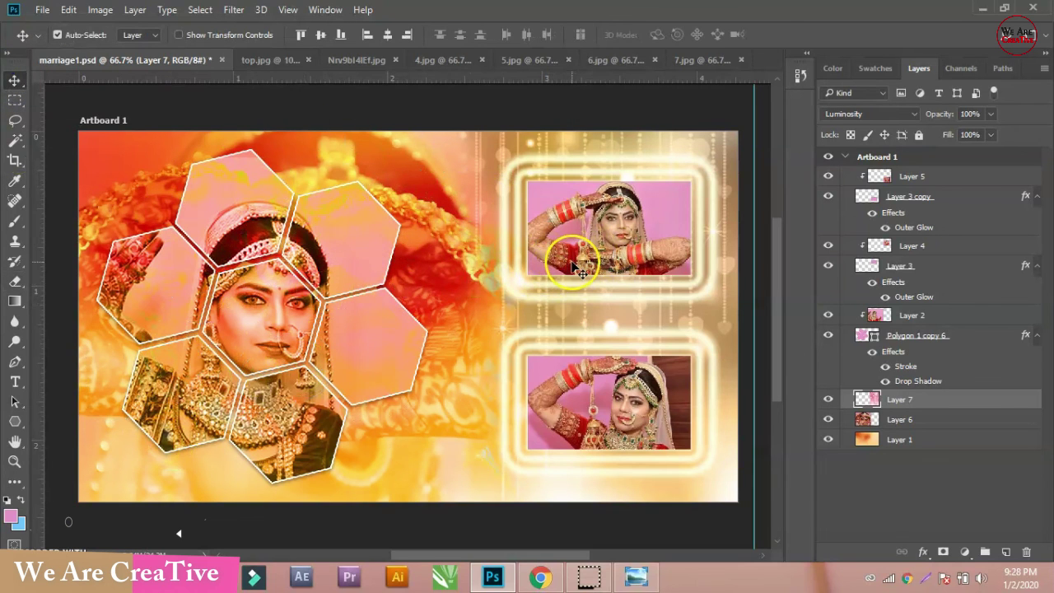
{"action": "left_click", "coordinate": [966, 179]}
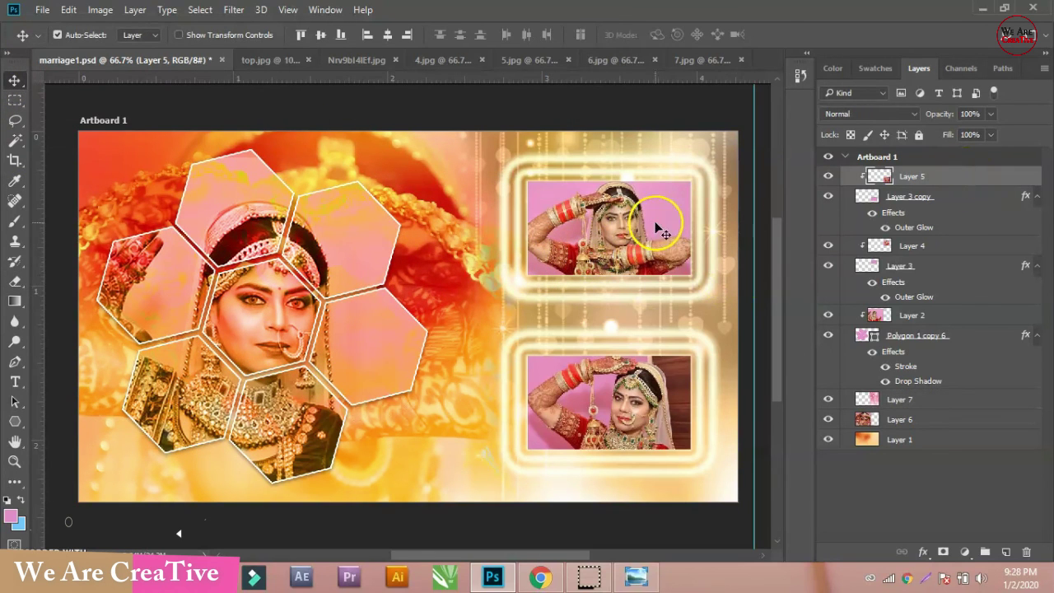